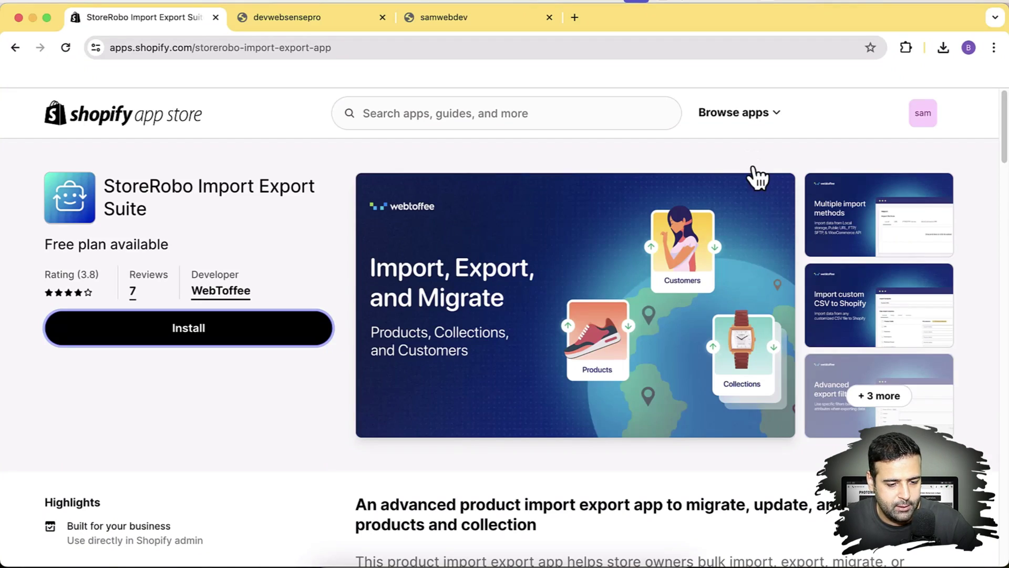
left_click(349, 48)
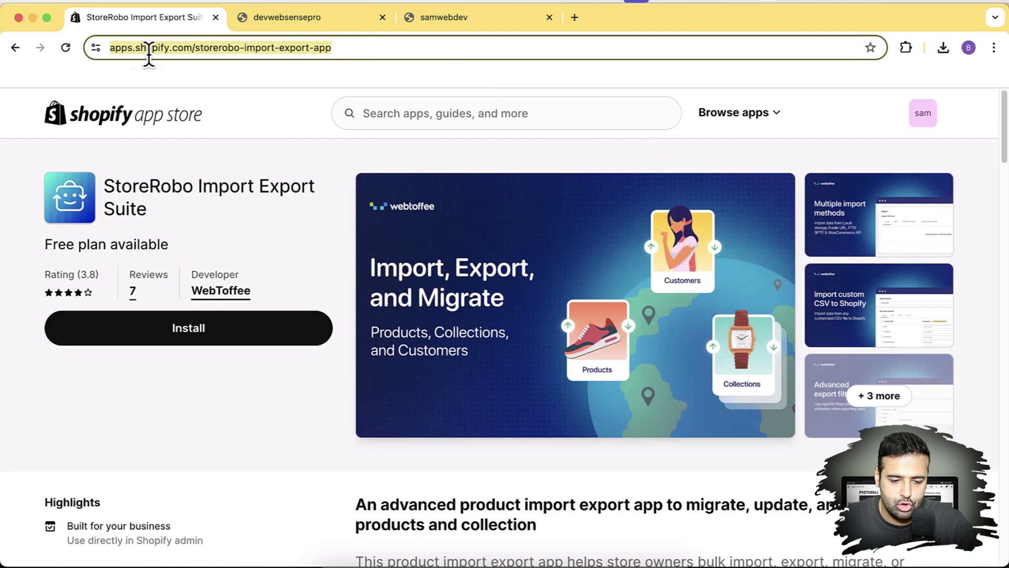
left_click(301, 163)
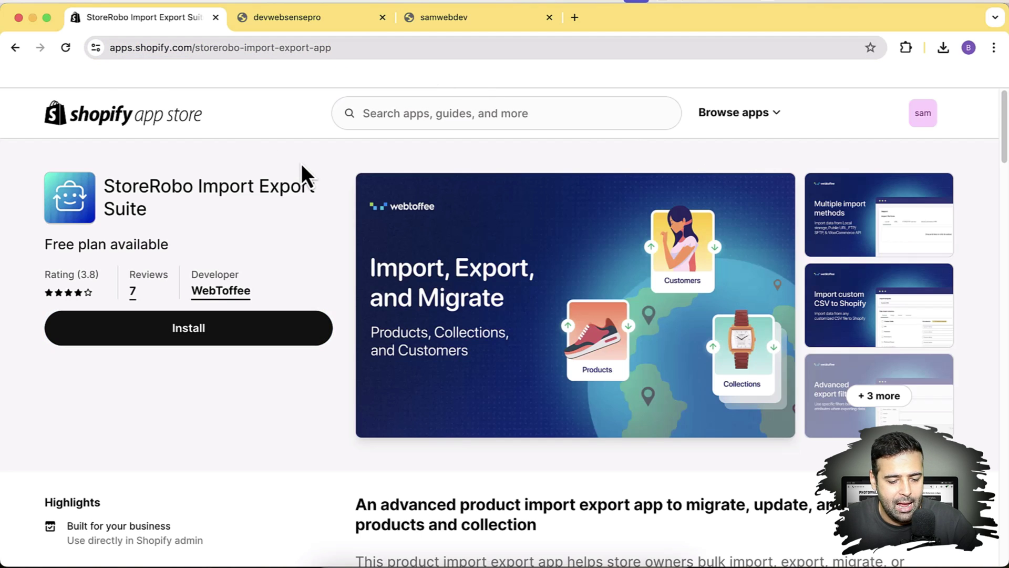
scroll(301, 163, "down", 7)
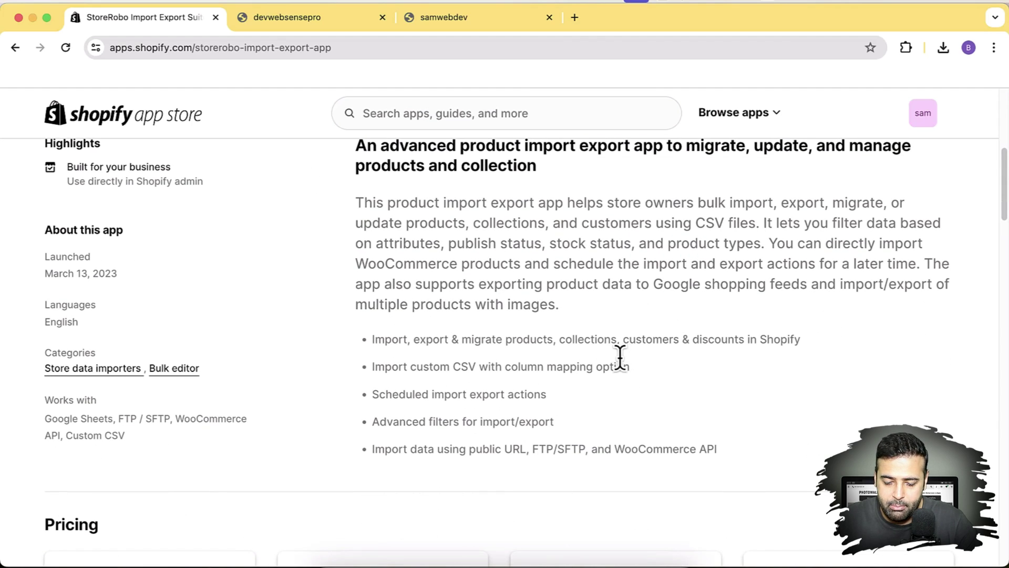
left_click_drag(560, 340, 617, 342)
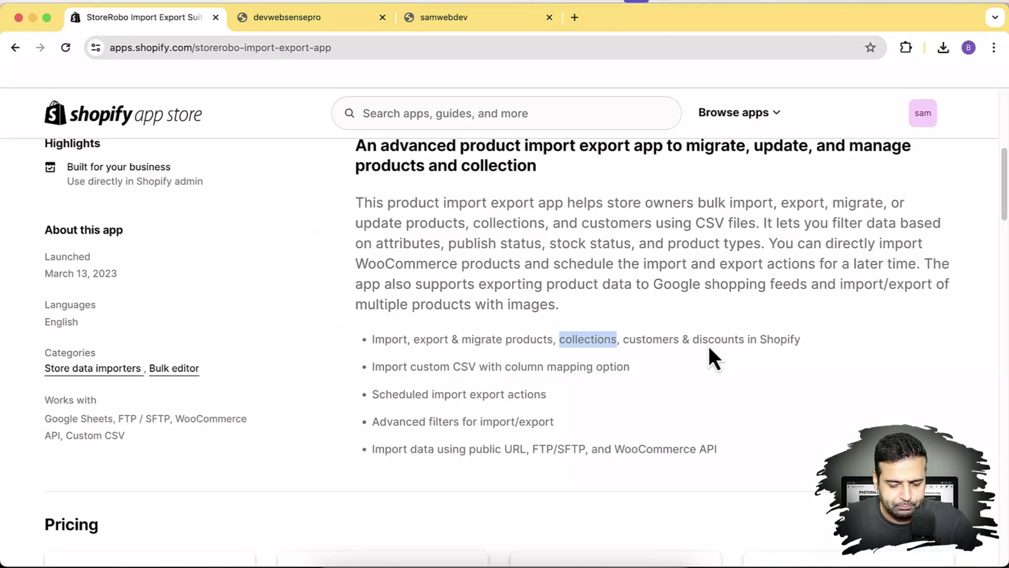
scroll(711, 356, "down", 5)
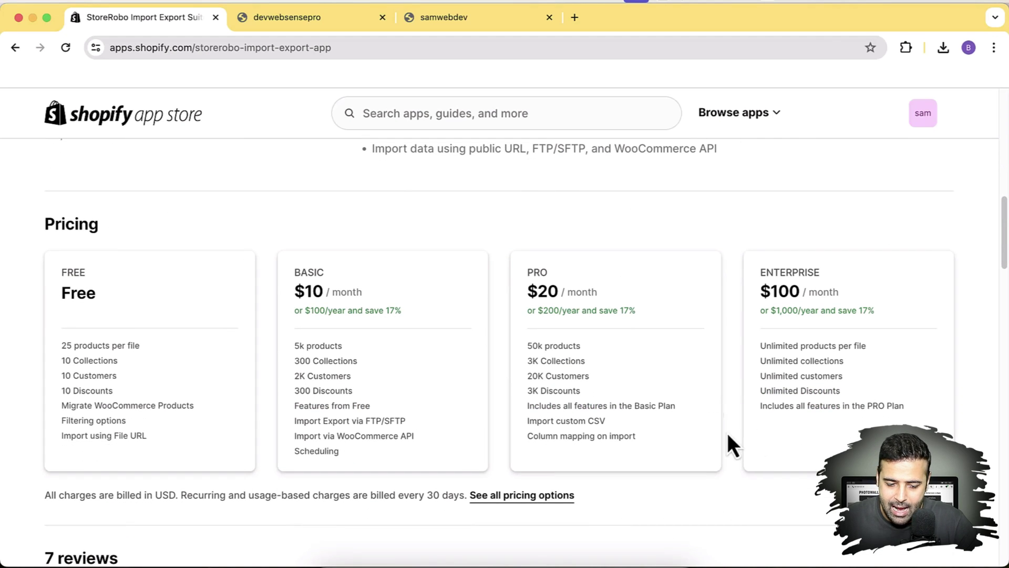
- Highlight the Basic plan's $10/month price and WooCommerce API import, then show the devwebsensepro storefront
left_click_drag(294, 292, 364, 301)
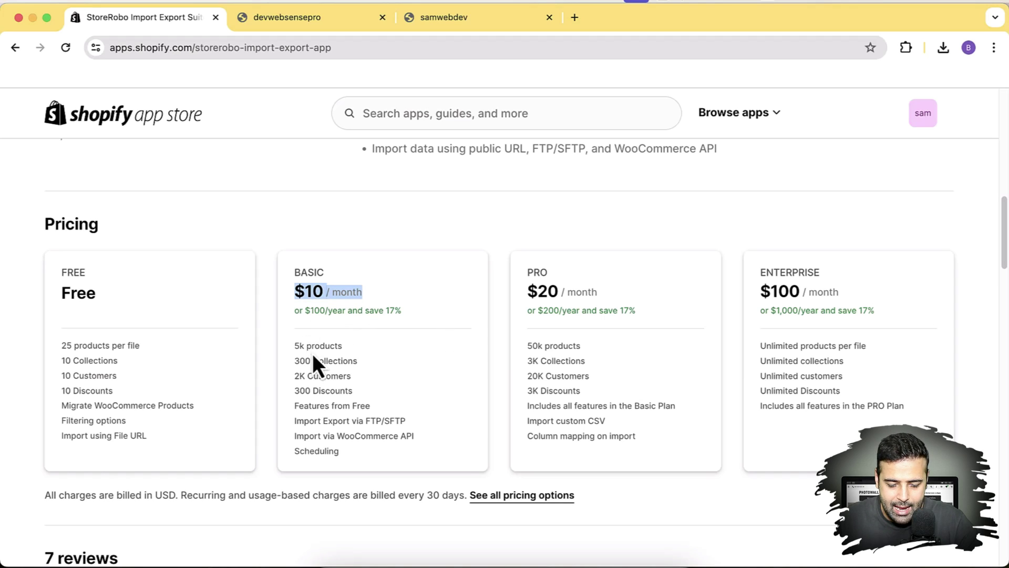
left_click_drag(294, 437, 403, 432)
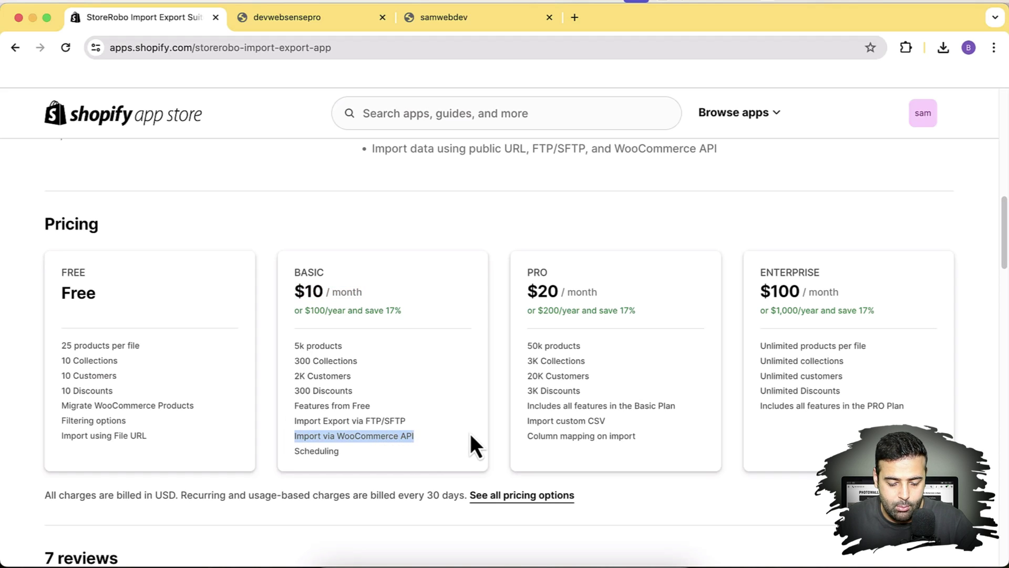
double_click(392, 436)
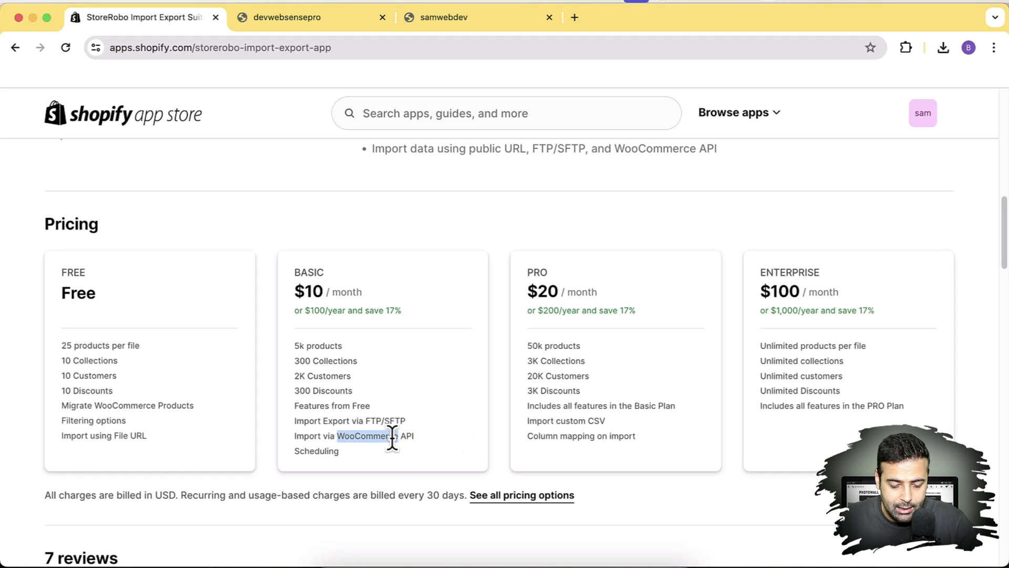
left_click(419, 430)
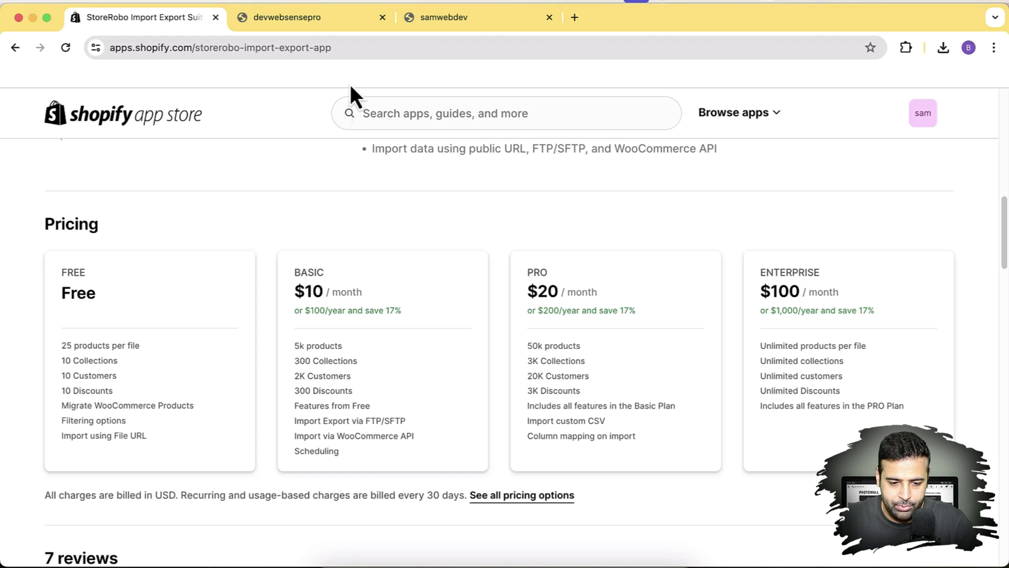
left_click(338, 24)
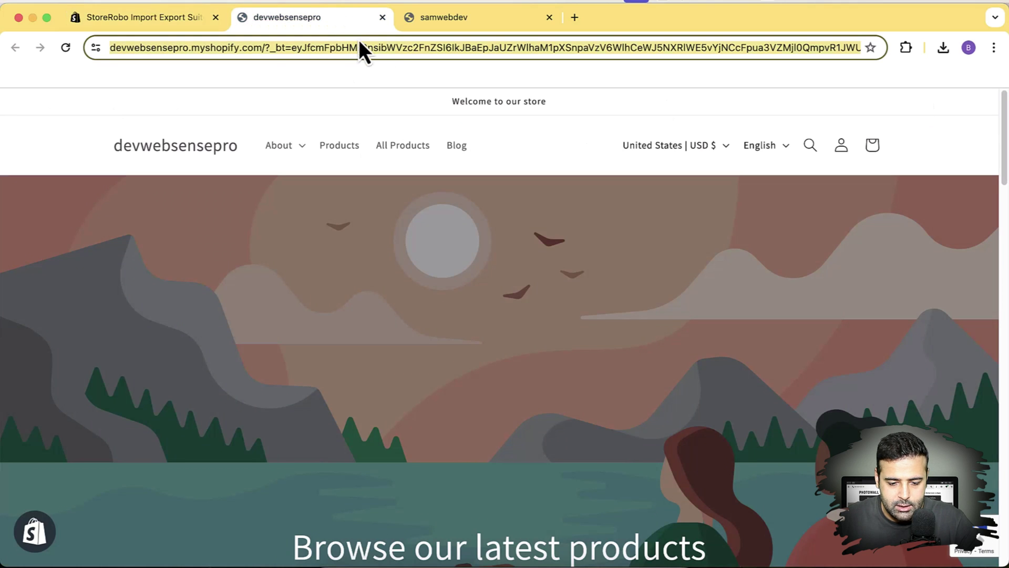
left_click(644, 232)
scroll(644, 231, "down", 10)
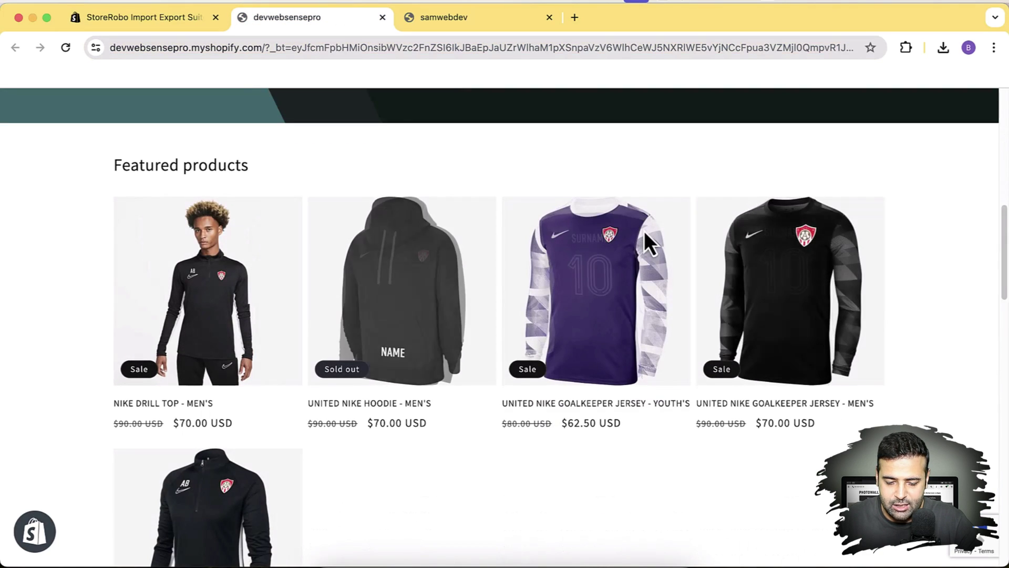
scroll(597, 282, "down", 2)
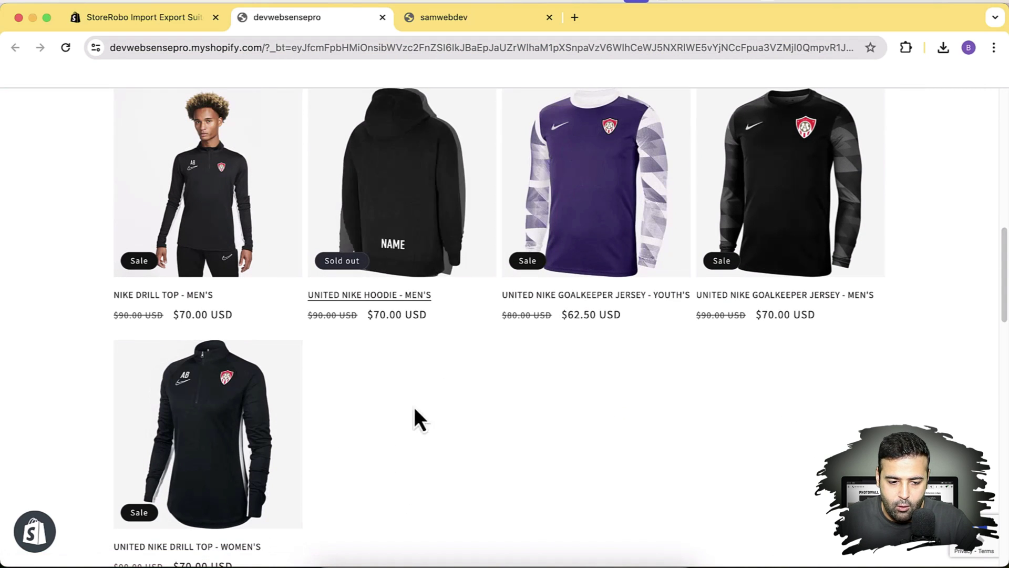
left_click(254, 49)
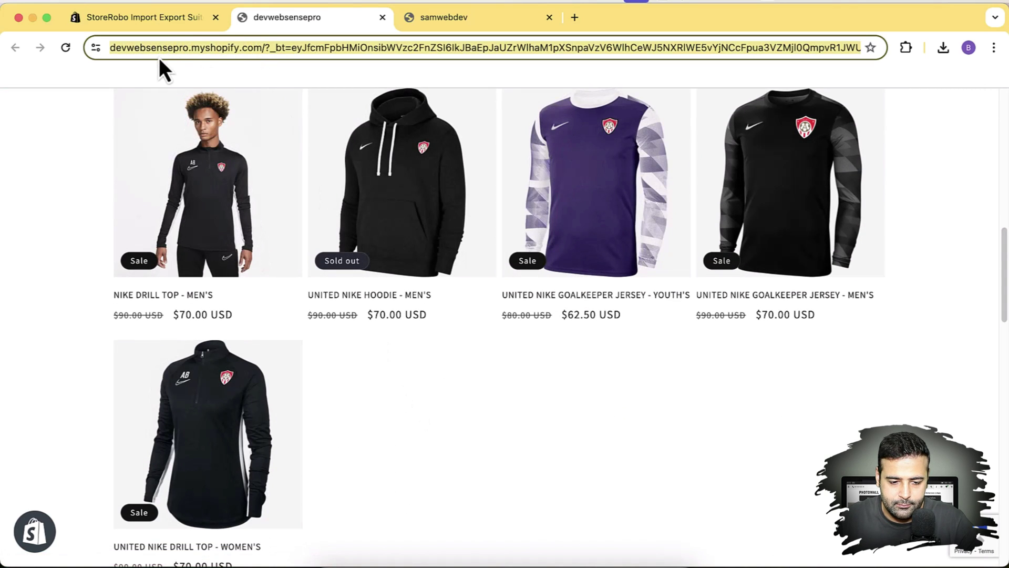
left_click(457, 24)
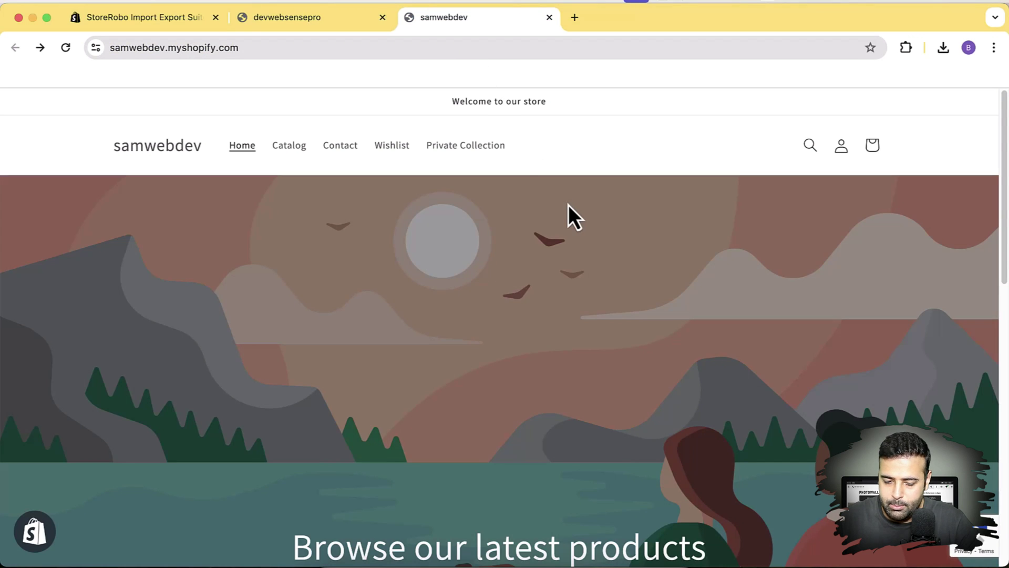
scroll(569, 205, "down", 10)
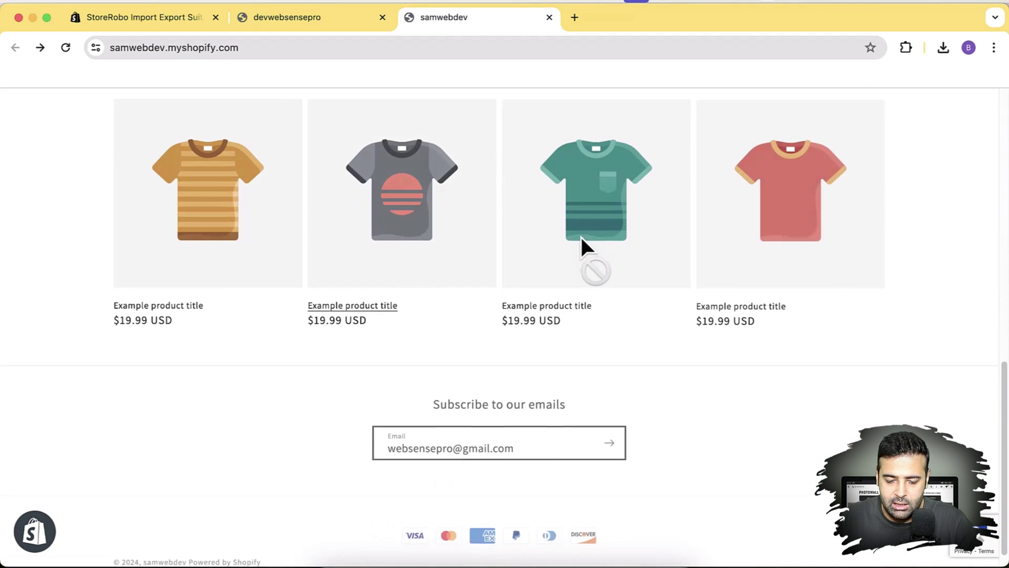
scroll(629, 358, "up", 10)
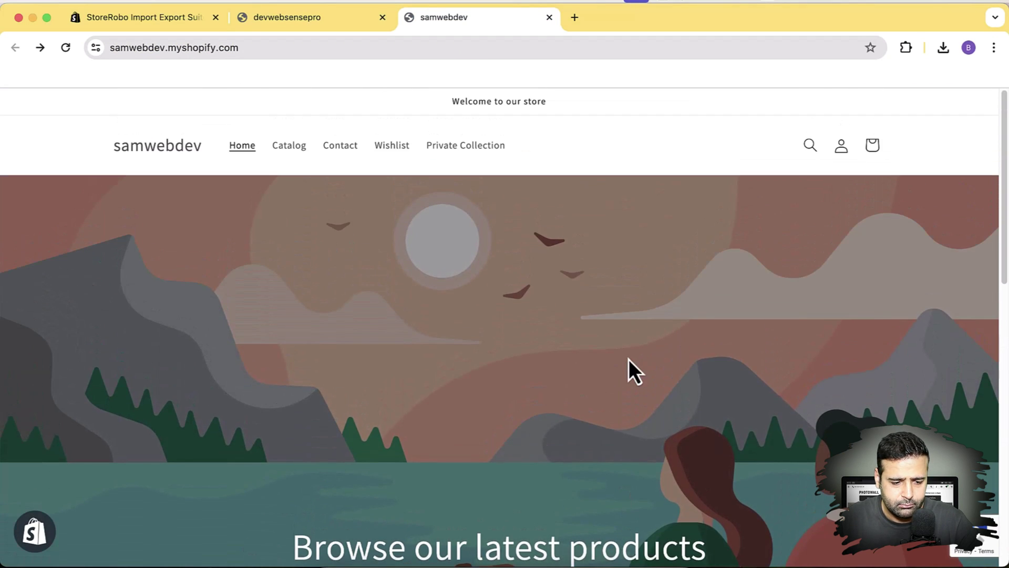
left_click(327, 16)
- Load the devwebsensepro store admin (domain + /admin) in a new tab beside its storefront
left_click(293, 46)
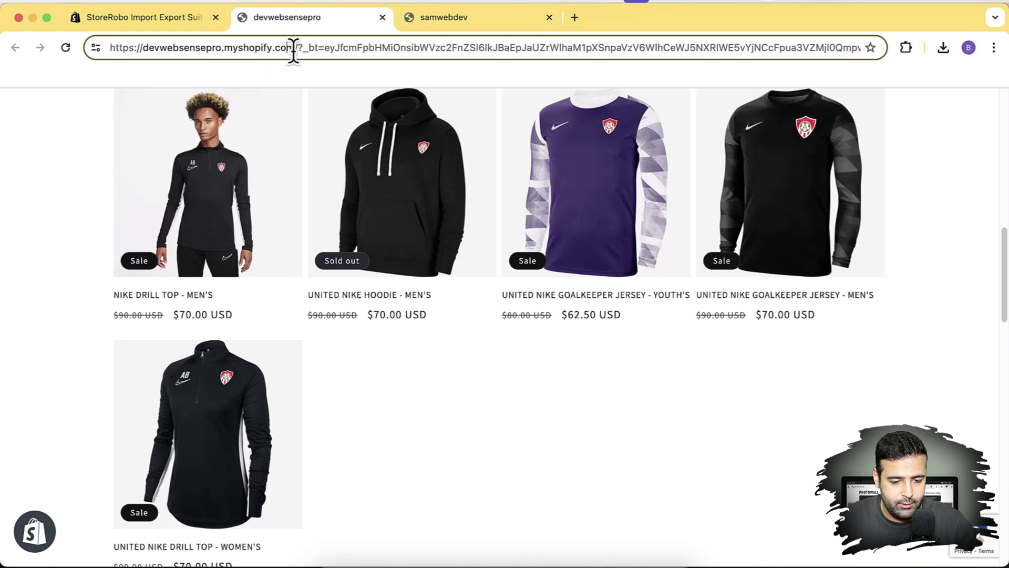
left_click_drag(294, 48, 303, 48)
key("shift+super+Right")
key("BackSpace")
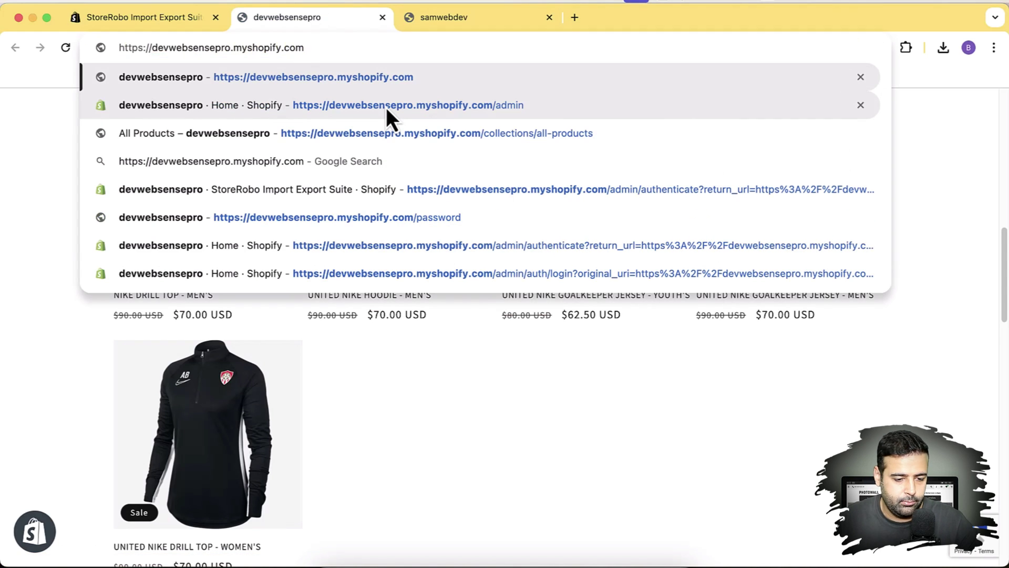
key("super+a")
key("super+c")
left_click(574, 17)
left_click_drag(594, 22, 464, 27)
key("super+v")
type("/admin")
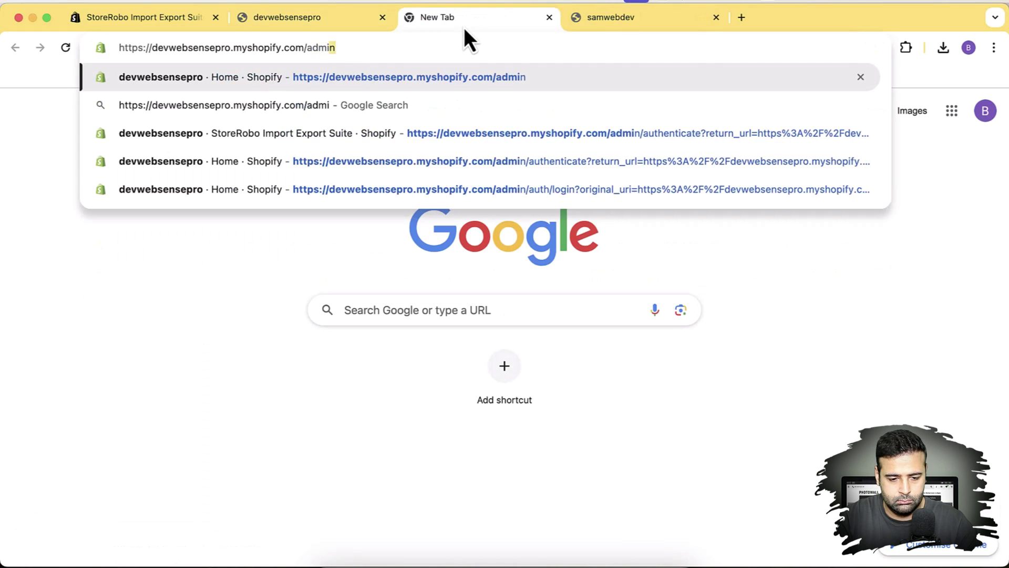
key("Return")
- Load the samwebdev store admin in another new tab
left_click(583, 18)
left_click(254, 46)
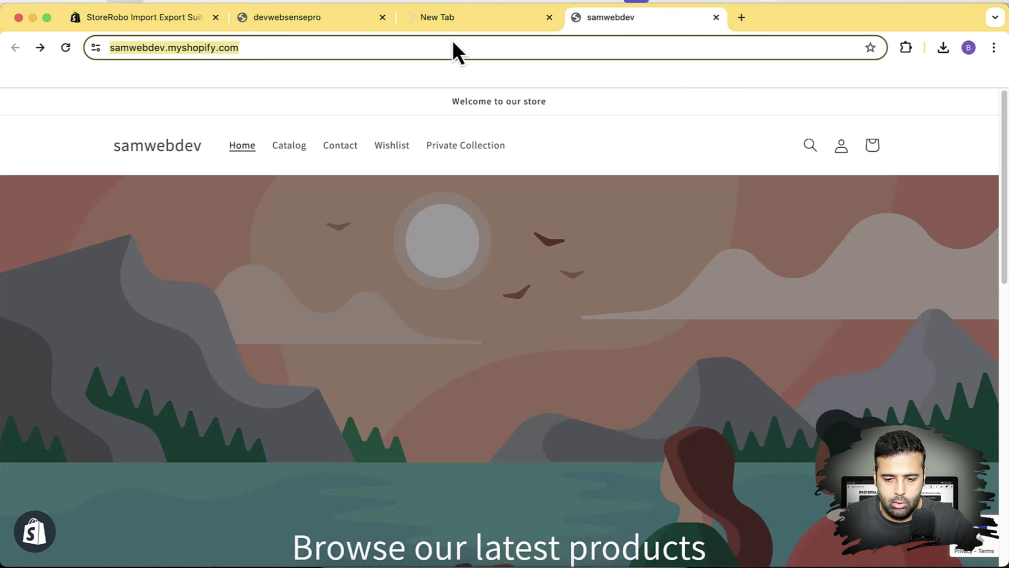
key("super+c")
left_click(741, 17)
key("super+v")
type("admin")
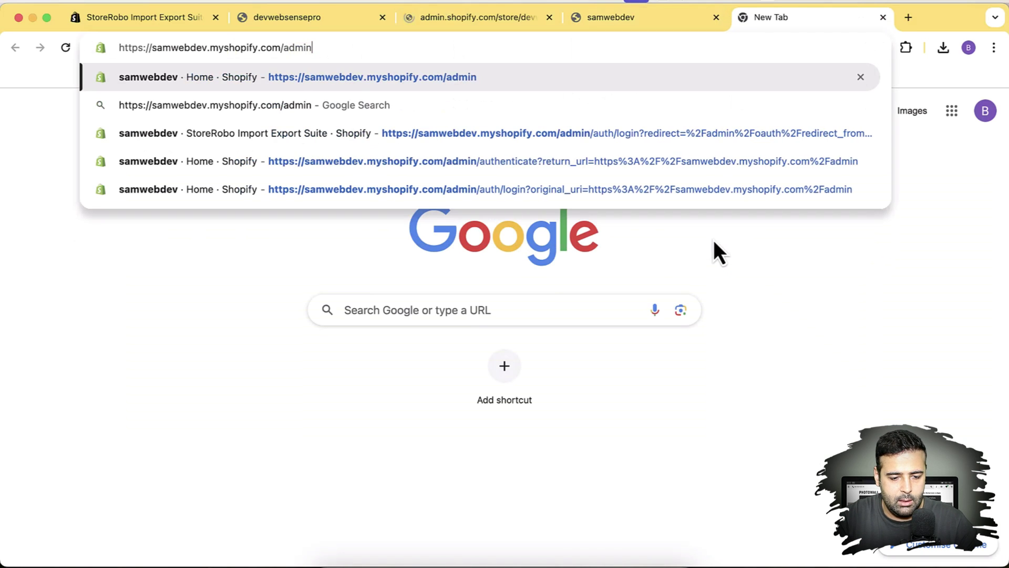
key("Return")
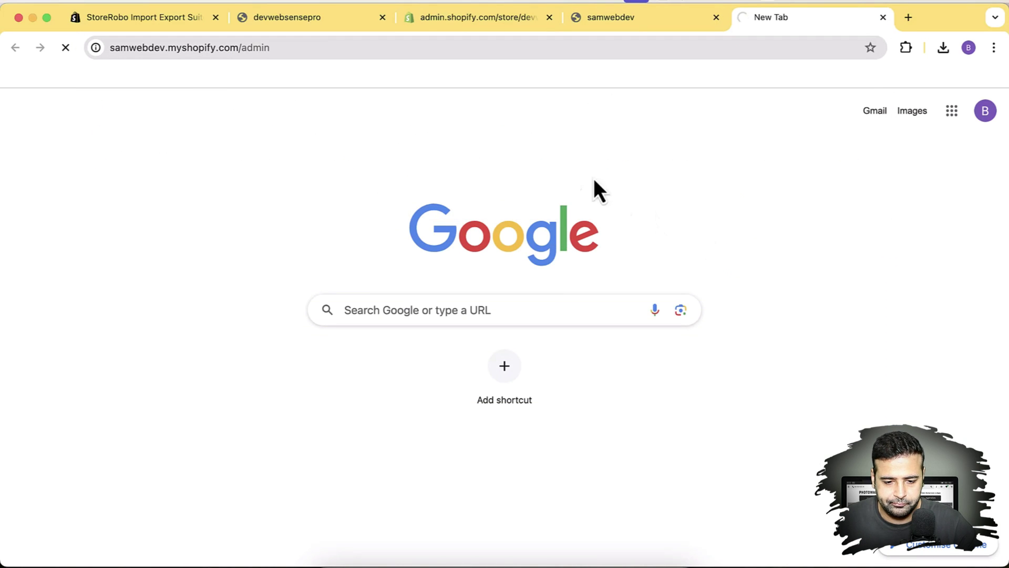
- Compare Products: devwebsensepro's five Nike items versus samwebdev's empty list, ending on devwebsensepro
left_click(321, 20)
left_click(494, 20)
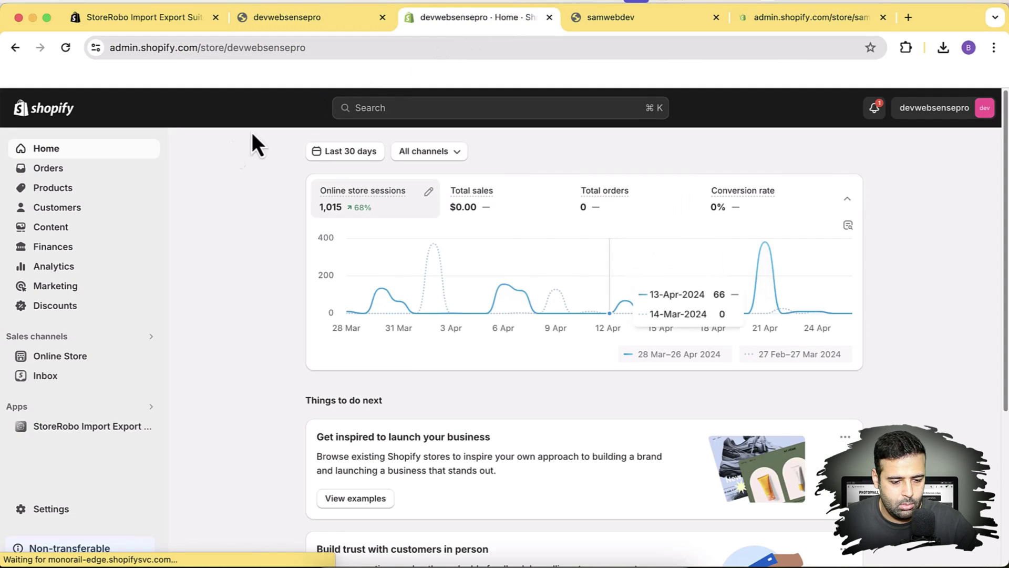
left_click(109, 192)
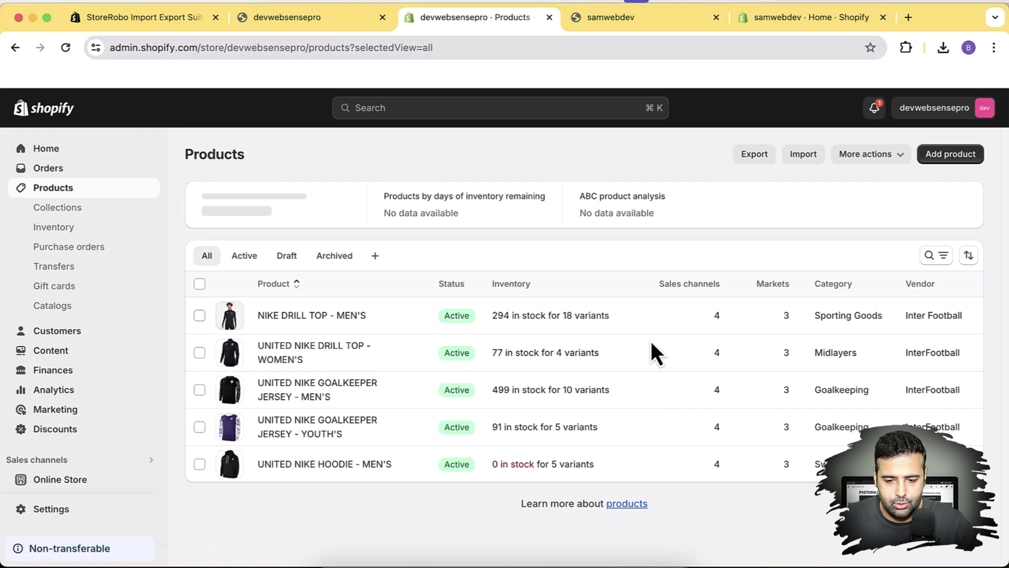
left_click(632, 27)
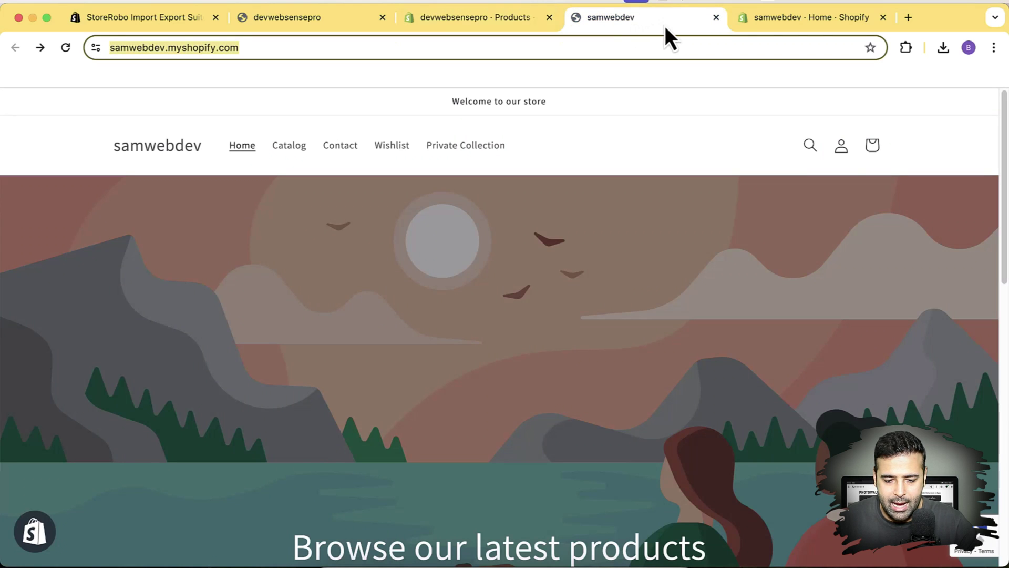
left_click(812, 23)
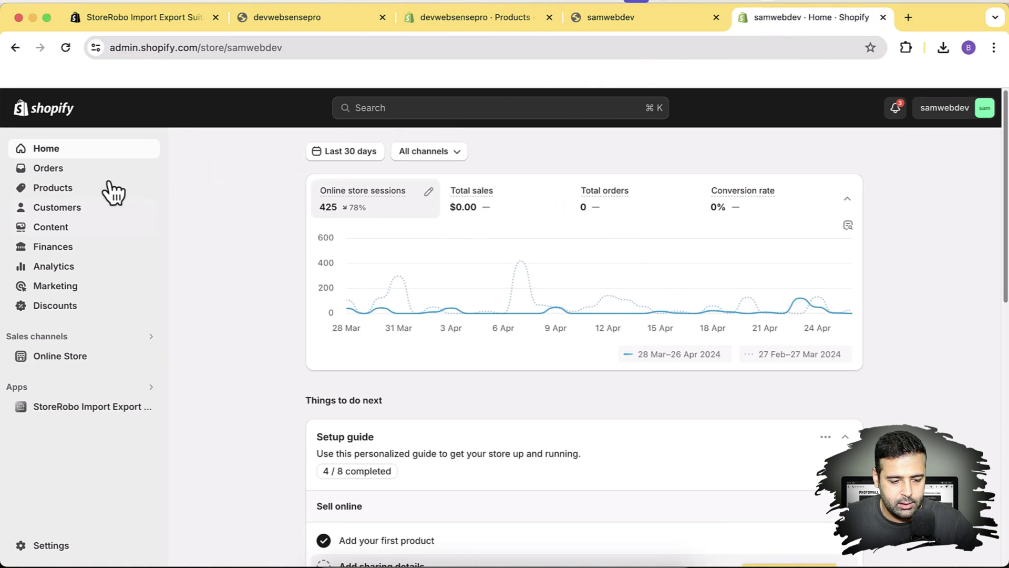
left_click(80, 195)
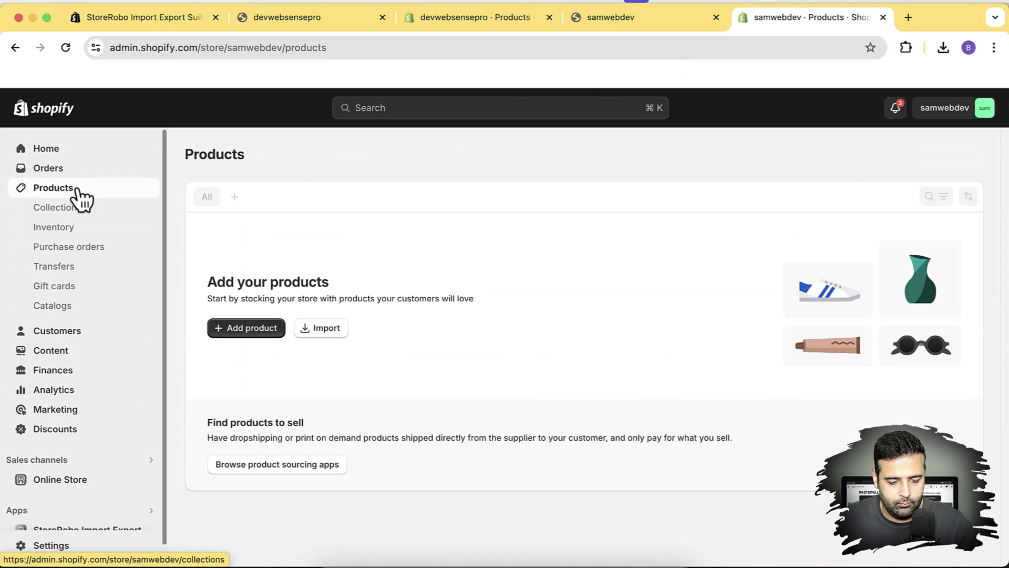
left_click(492, 25)
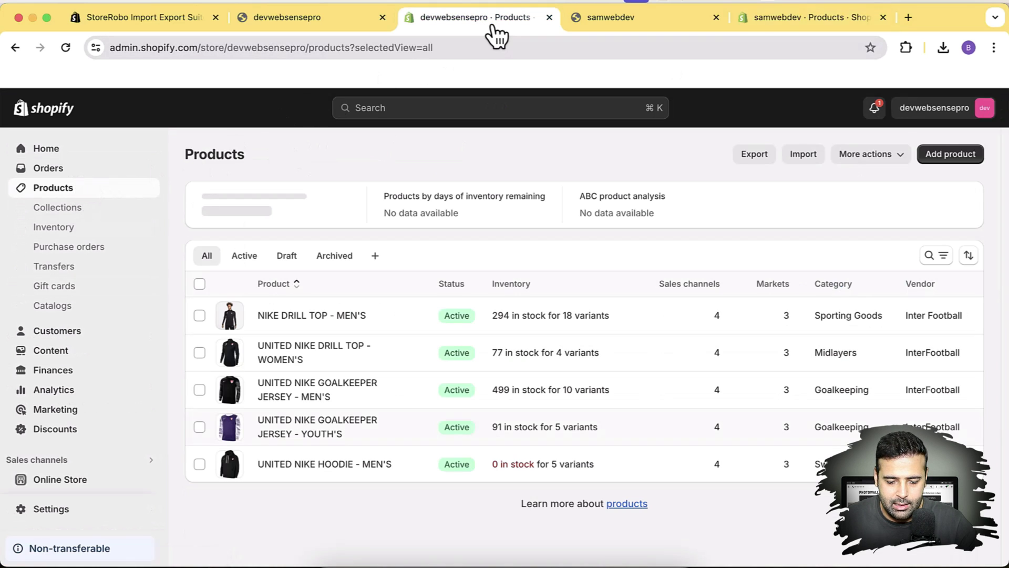
- Review NIKE DRILL TOP - MEN'S variants and metafields, then launch StoreRobo Import Export Suite
left_click(353, 316)
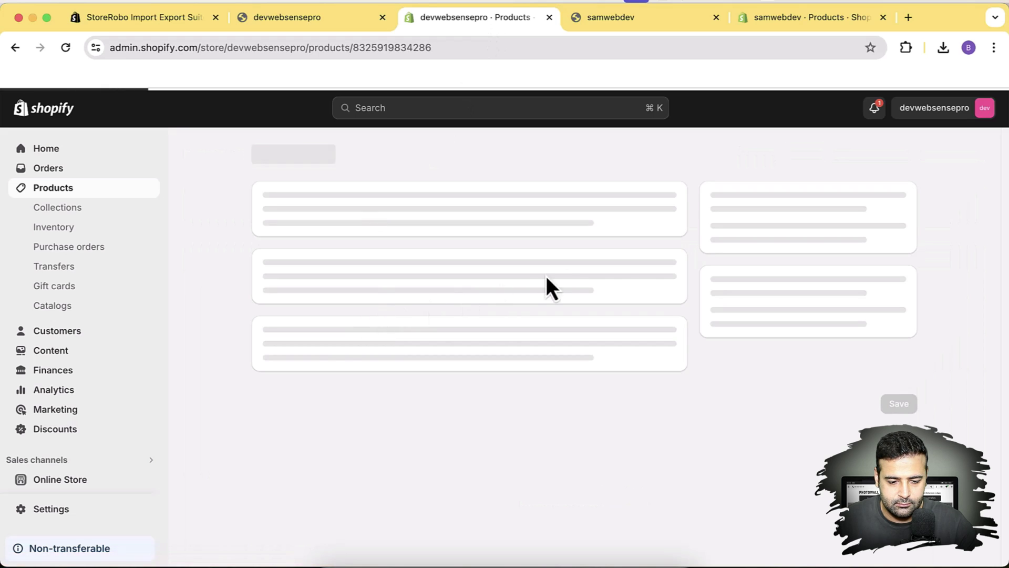
scroll(701, 245, "down", 15)
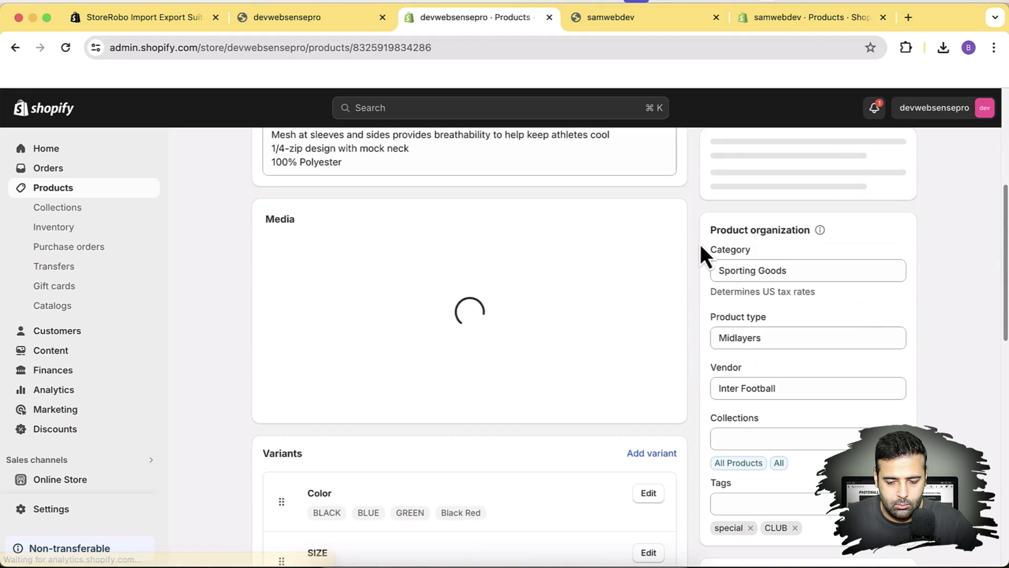
scroll(700, 245, "down", 5)
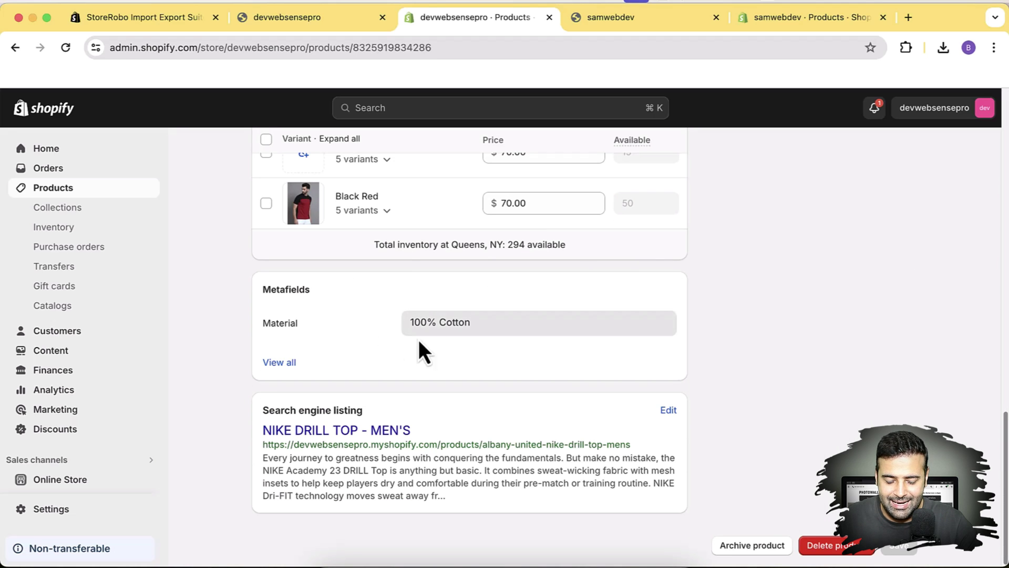
scroll(724, 376, "up", 7)
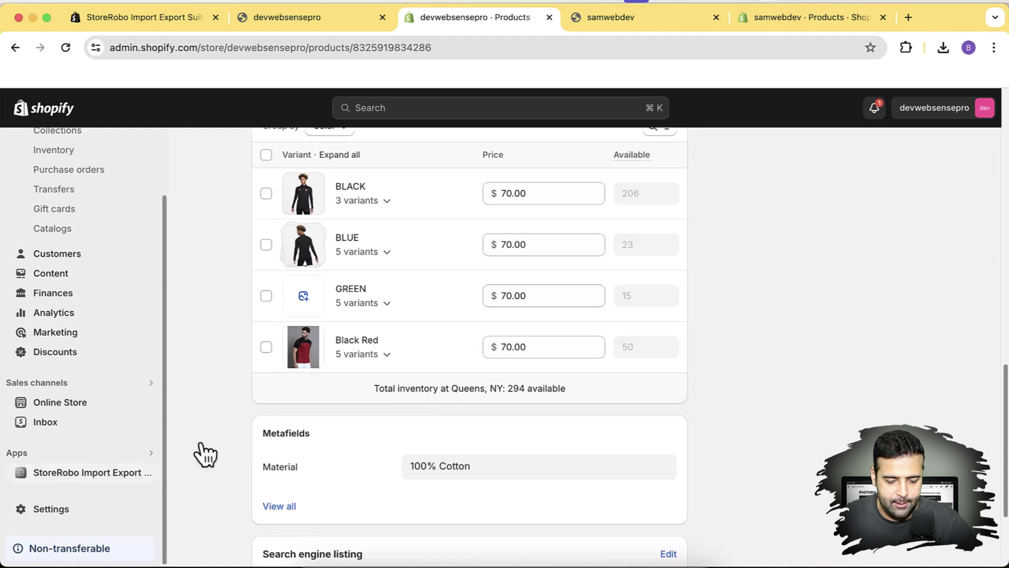
left_click(73, 481)
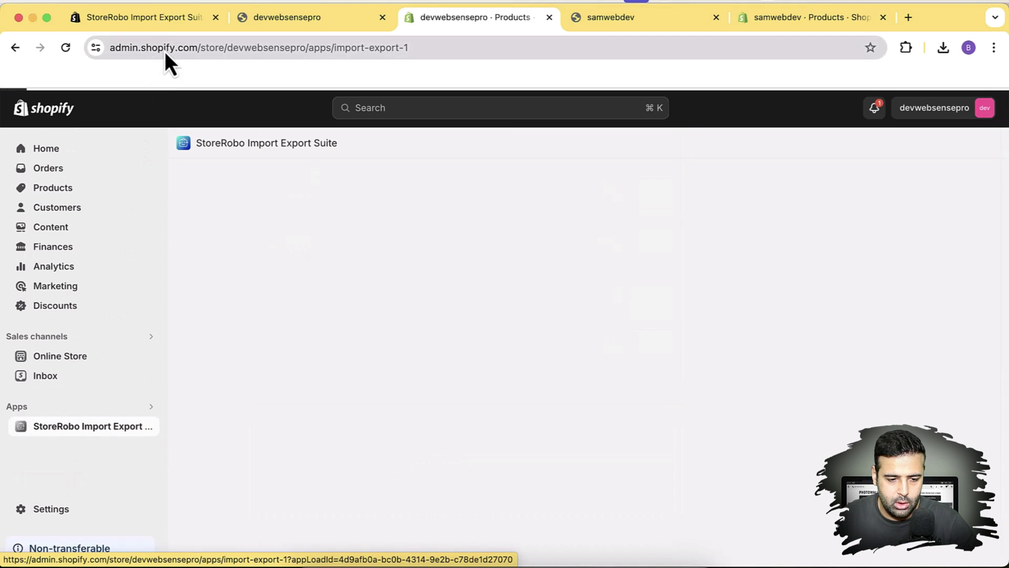
- Start a StoreRobo export using the Shopify CSV template and proceed to the options step
left_click(169, 30)
scroll(351, 267, "up", 10)
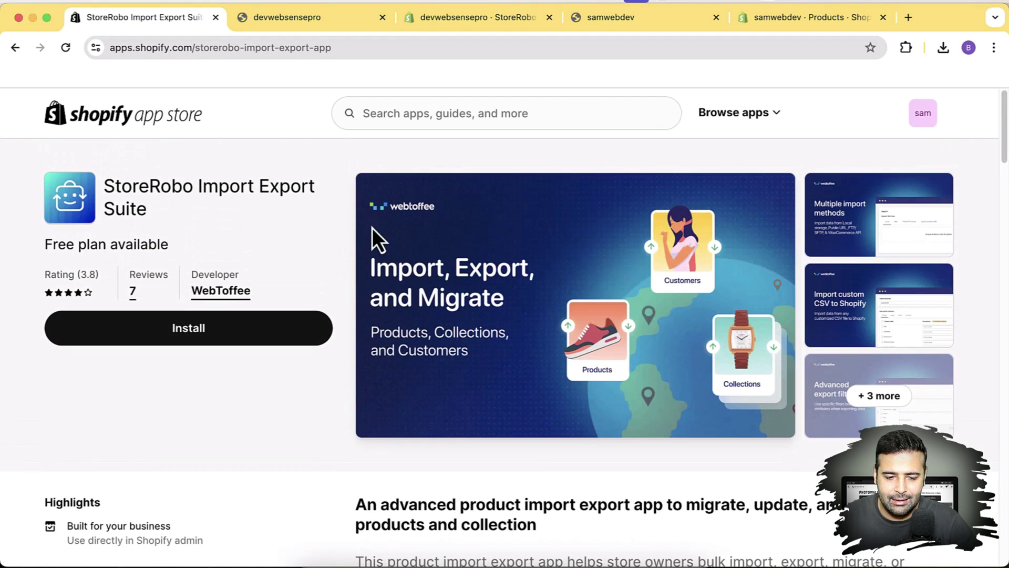
left_click(480, 30)
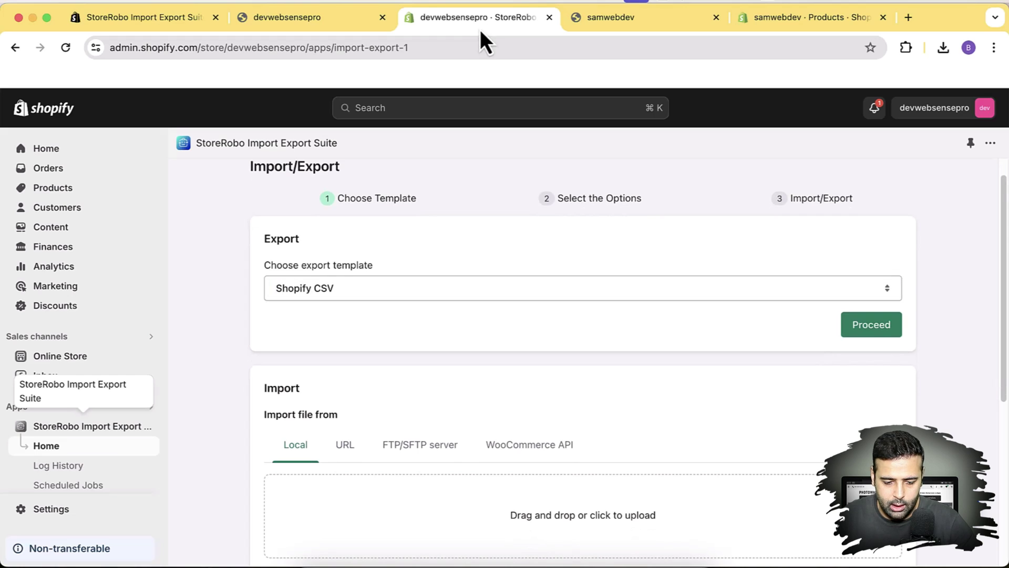
left_click(456, 295)
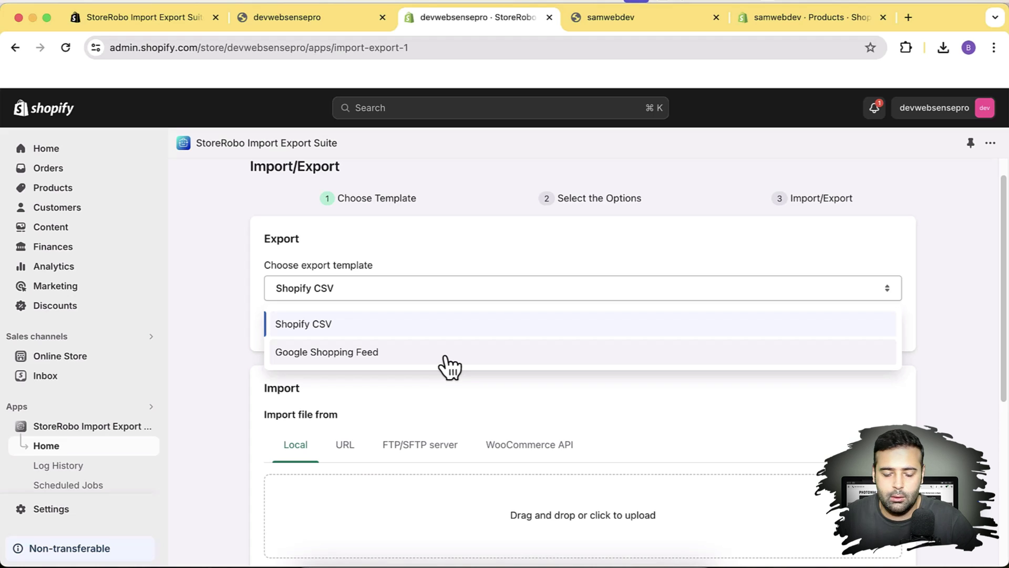
left_click(457, 326)
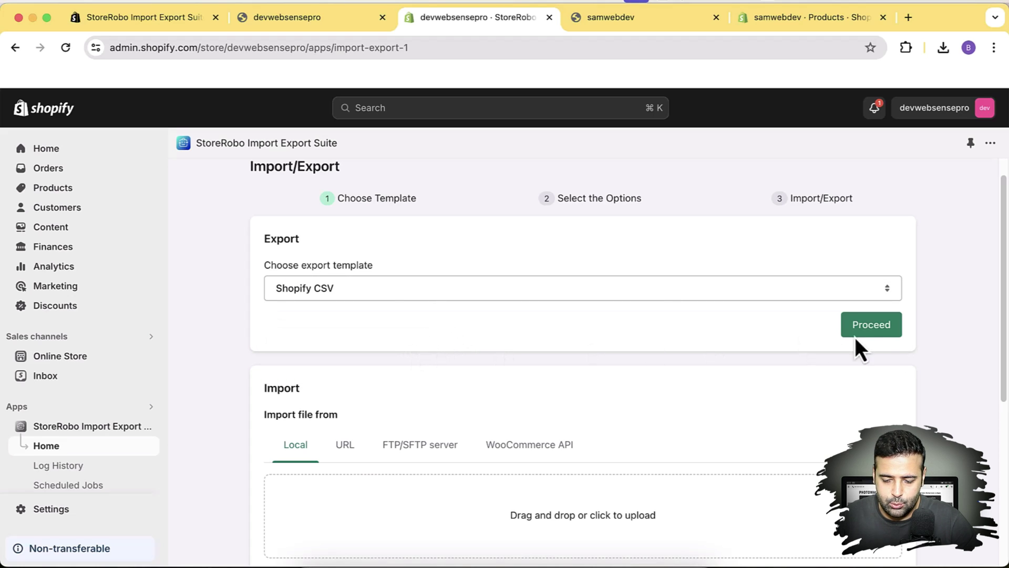
left_click(878, 336)
scroll(881, 342, "down", 1)
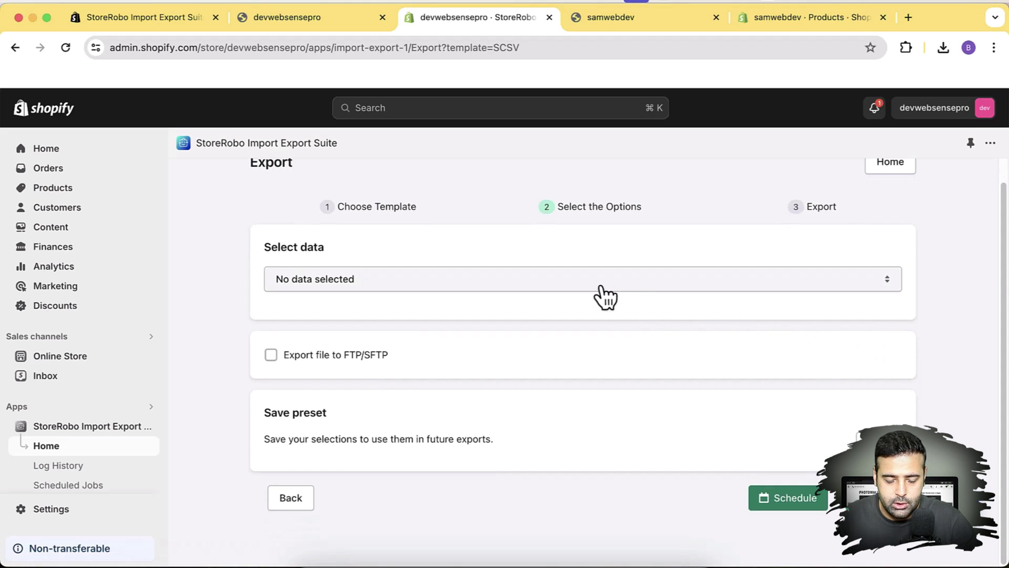
- Export Products with all 16 Basic Columns, such as ID, Title and Handle
left_click(602, 288)
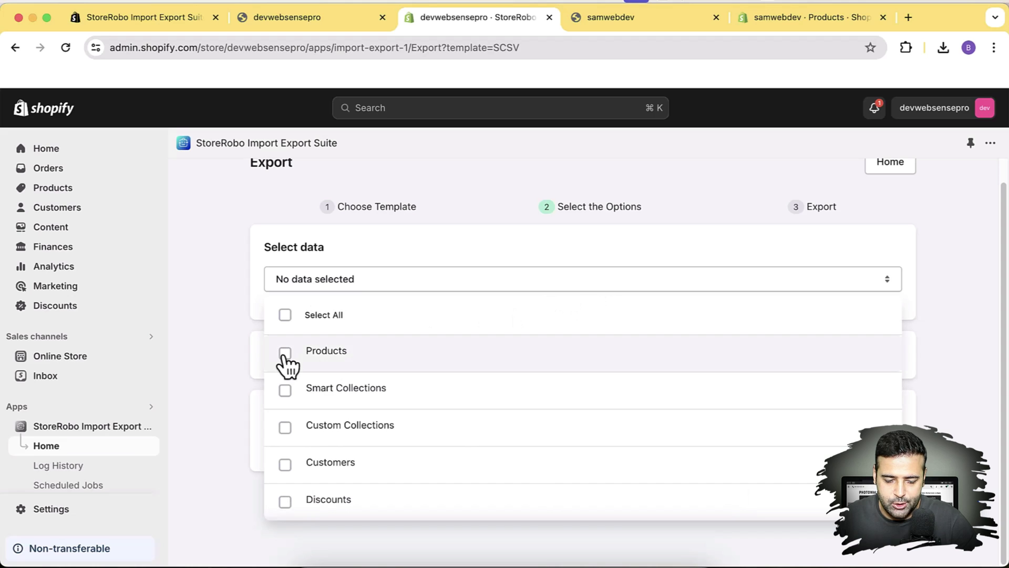
left_click(285, 352)
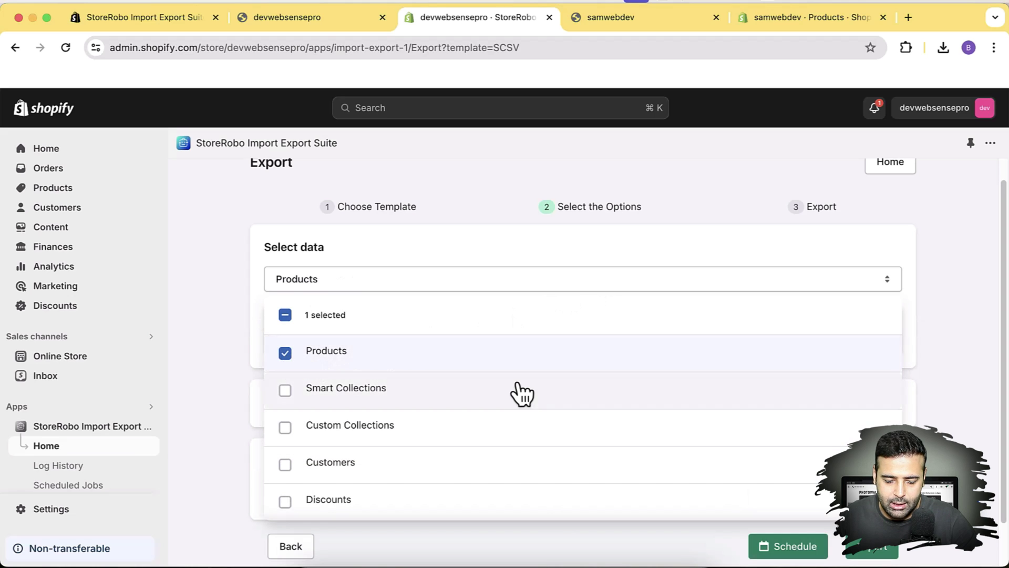
scroll(517, 393, "down", 1)
scroll(520, 391, "down", 2)
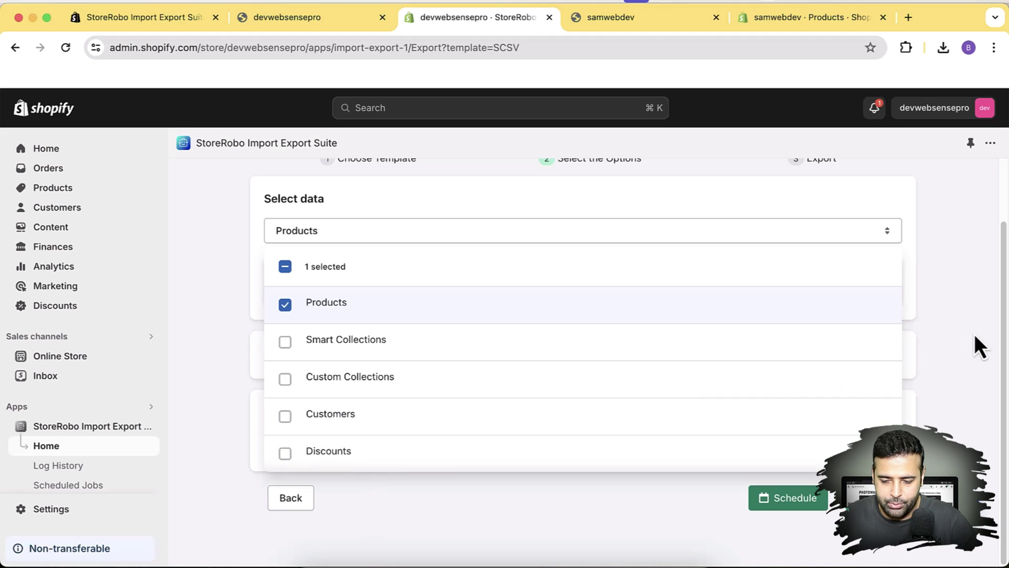
left_click(968, 290)
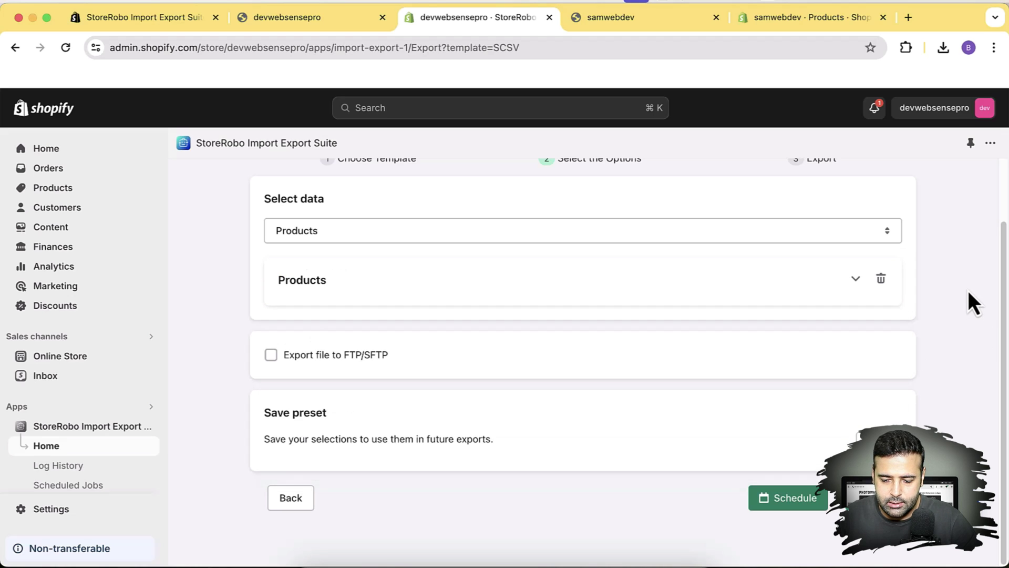
left_click(855, 280)
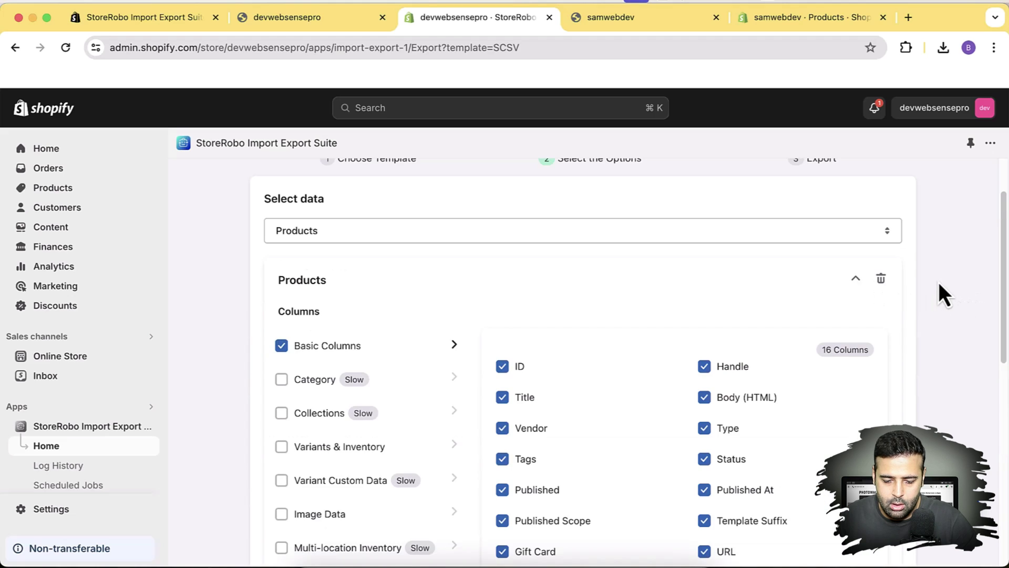
scroll(938, 282, "down", 3)
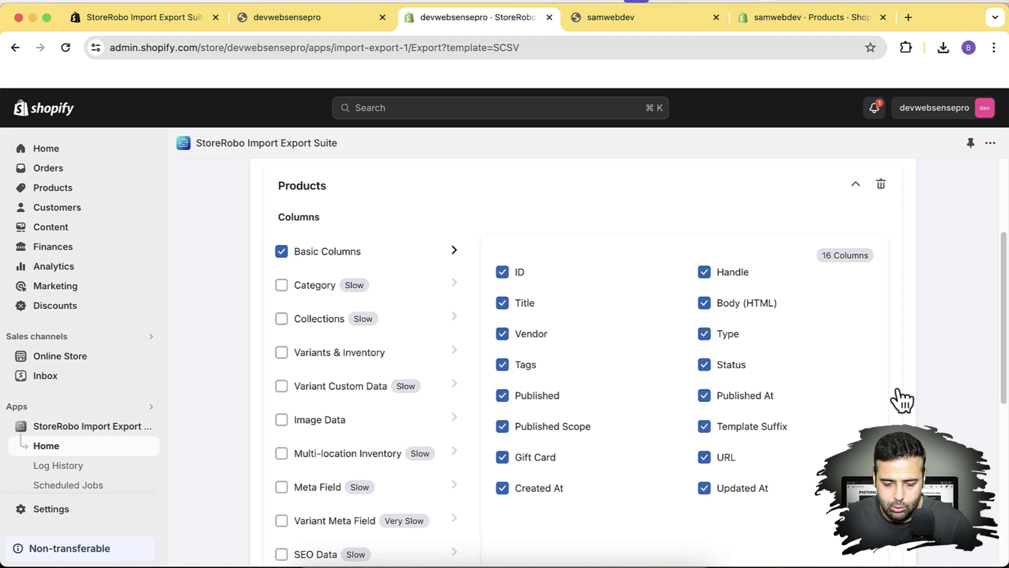
- Add both Category columns and the custom and smart Collections columns to the export
left_click(381, 290)
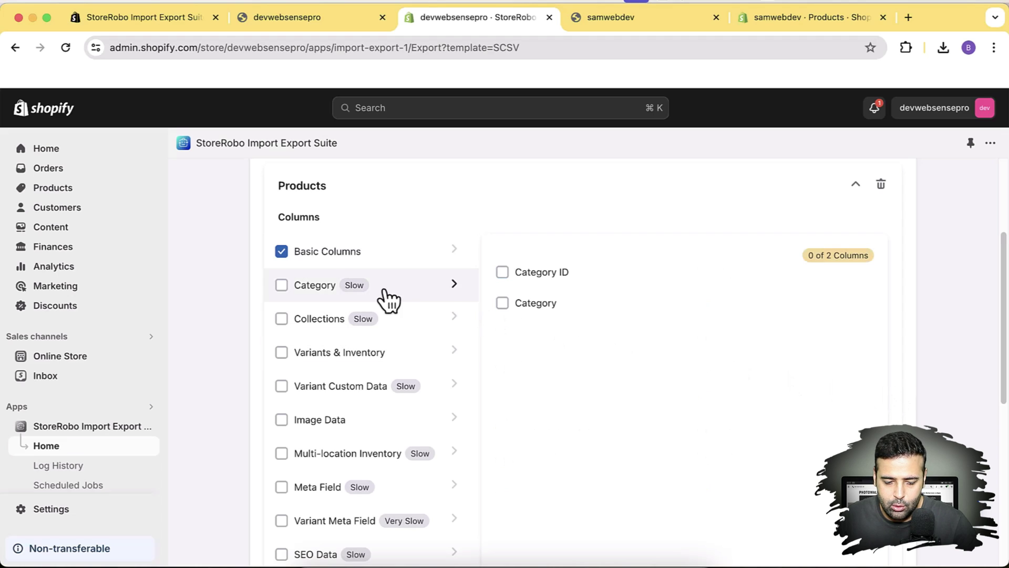
left_click(287, 288)
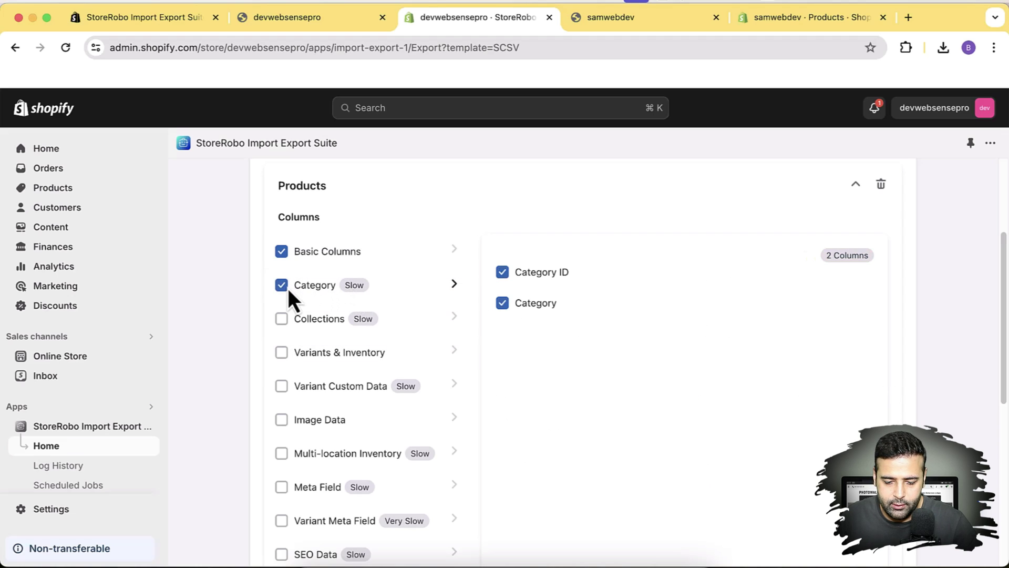
left_click(310, 325)
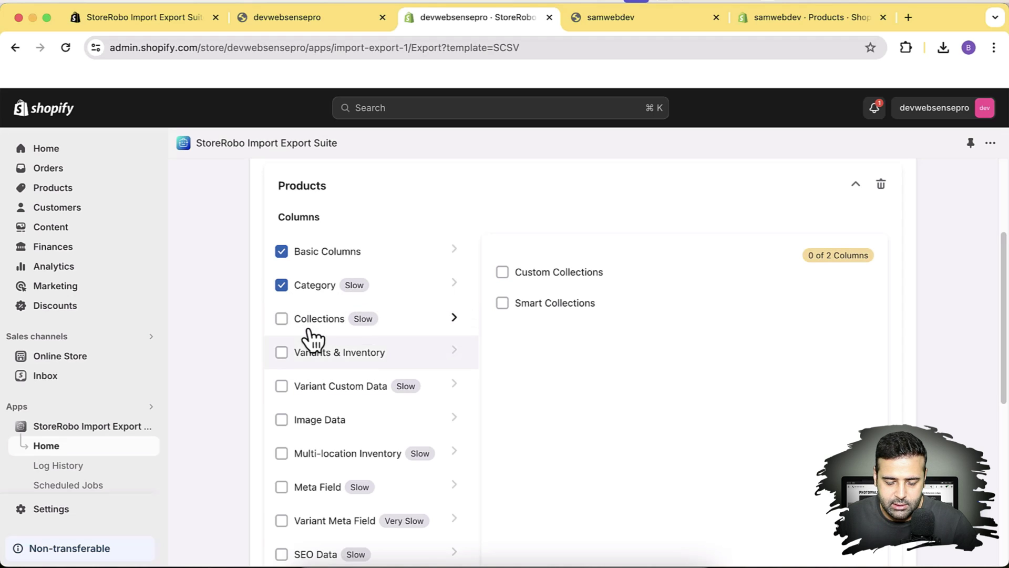
left_click(286, 320)
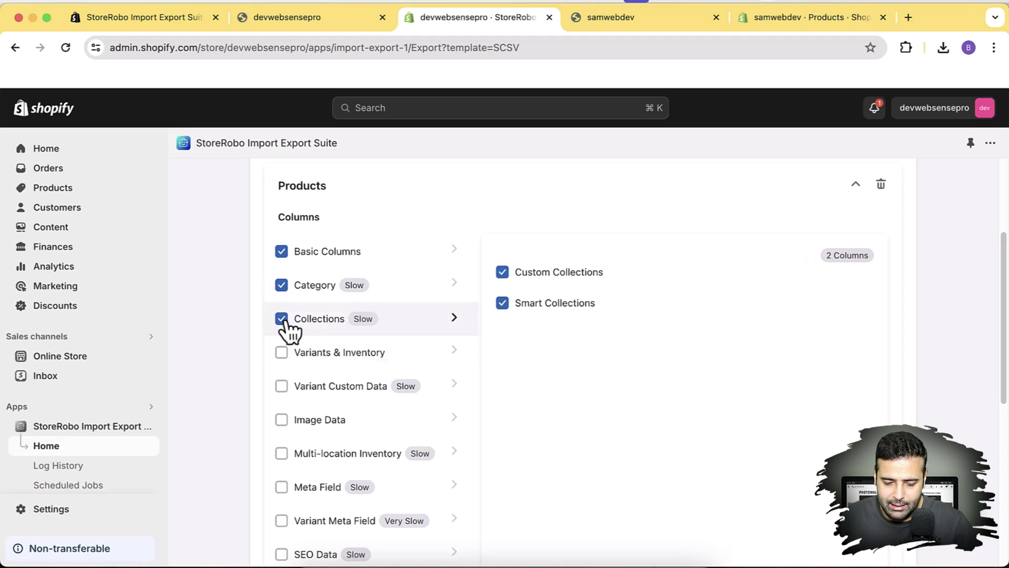
- Include all Variants & Inventory columns in the export
left_click(388, 360)
scroll(854, 373, "down", 4)
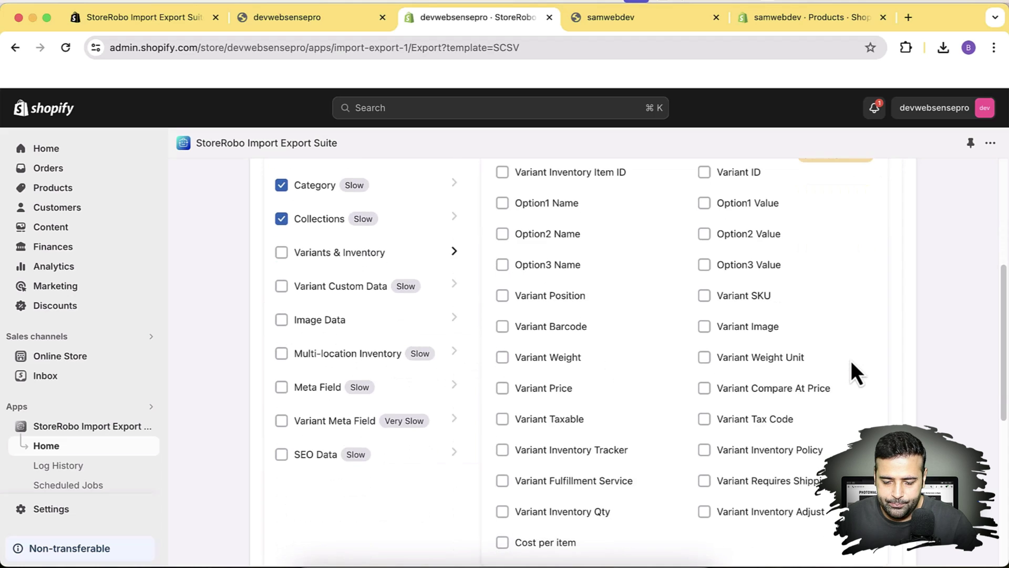
scroll(850, 361, "up", 7)
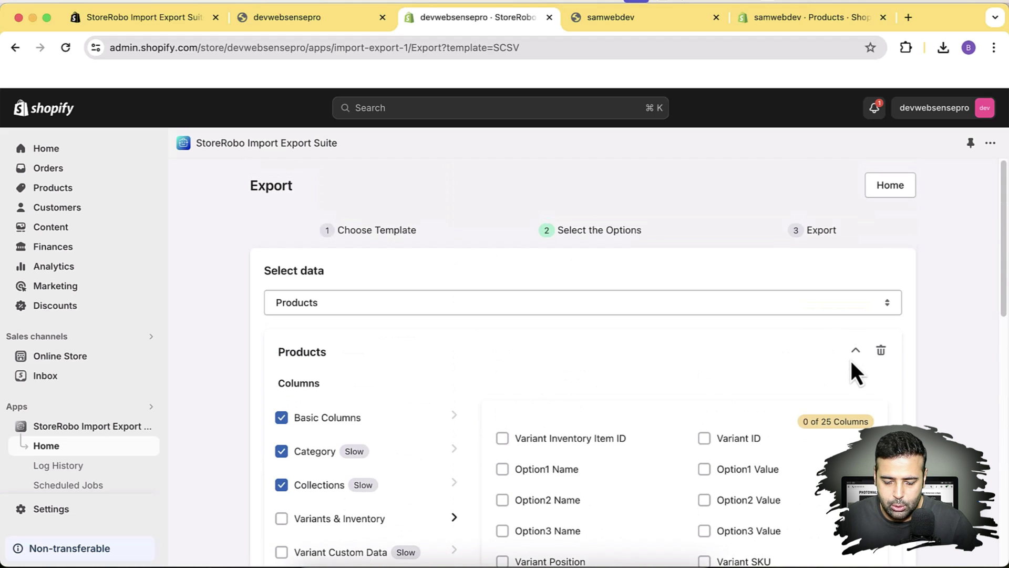
scroll(850, 360, "down", 5)
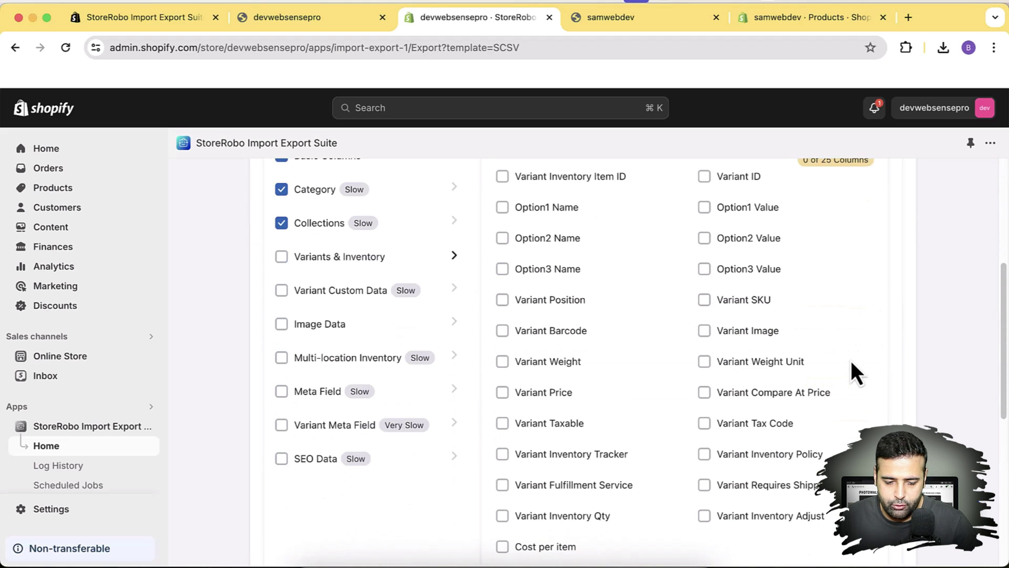
left_click(281, 257)
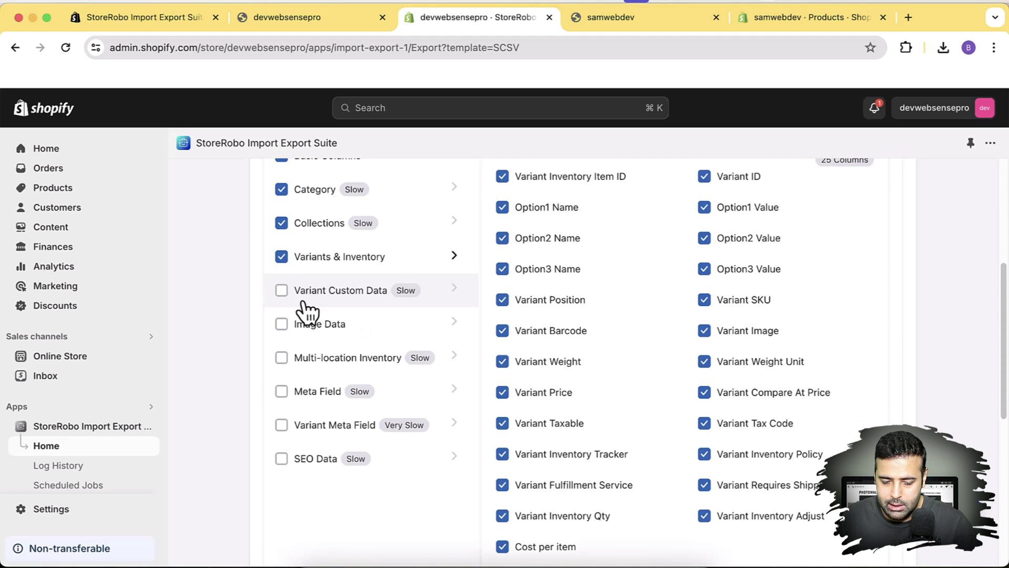
- Add the 5 Image Data columns, skipping Variant Custom Data and Multi-location Inventory
left_click(336, 292)
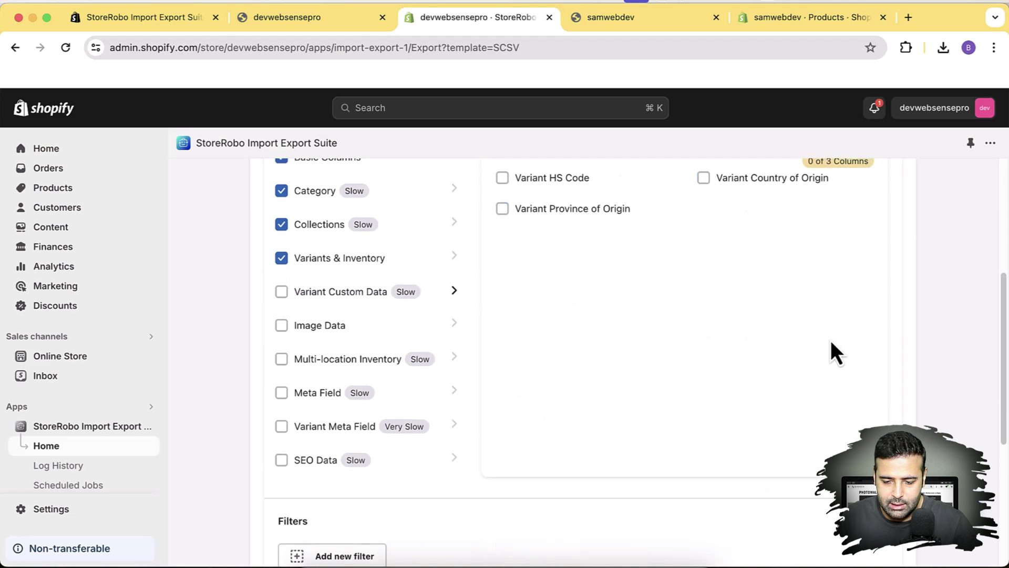
scroll(836, 352, "down", 1)
left_click(362, 339)
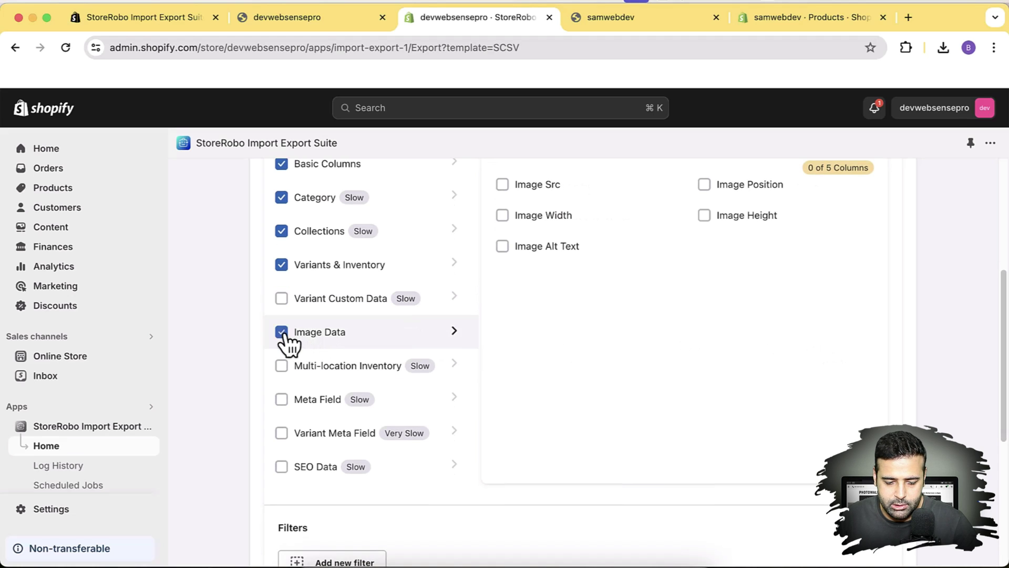
left_click(345, 376)
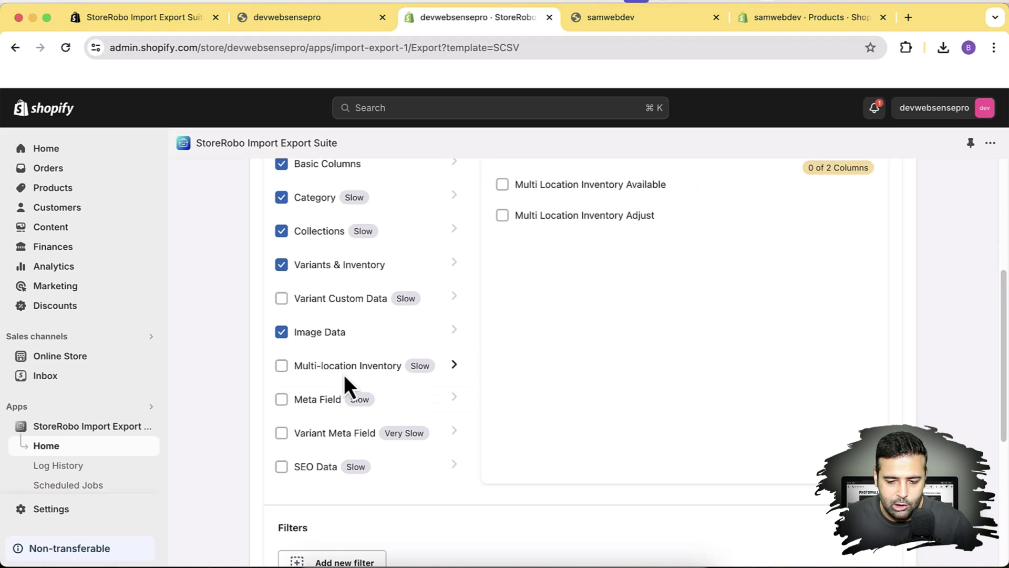
scroll(344, 374, "up", 1)
scroll(344, 374, "down", 1)
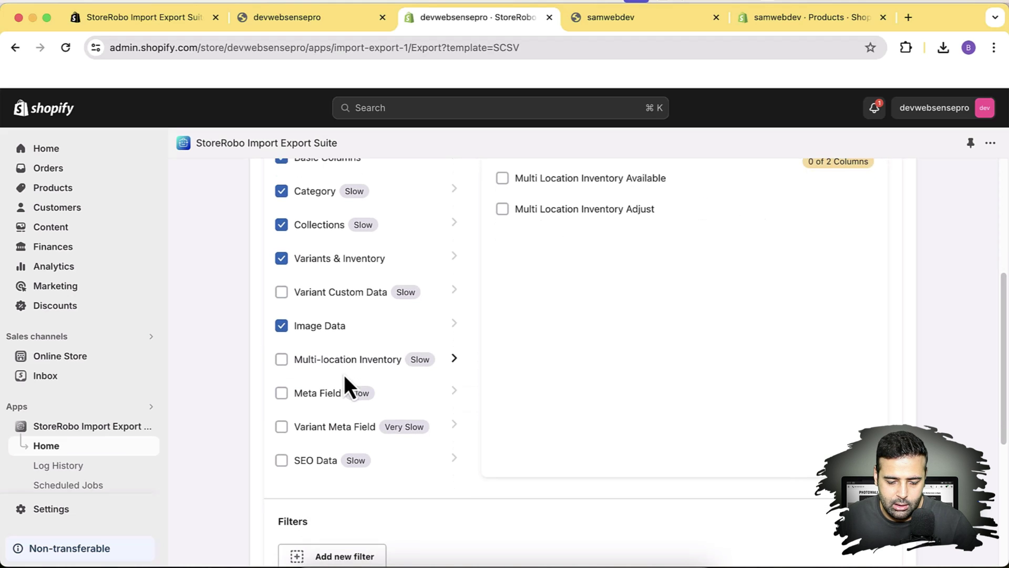
left_click(418, 402)
scroll(415, 399, "up", 1)
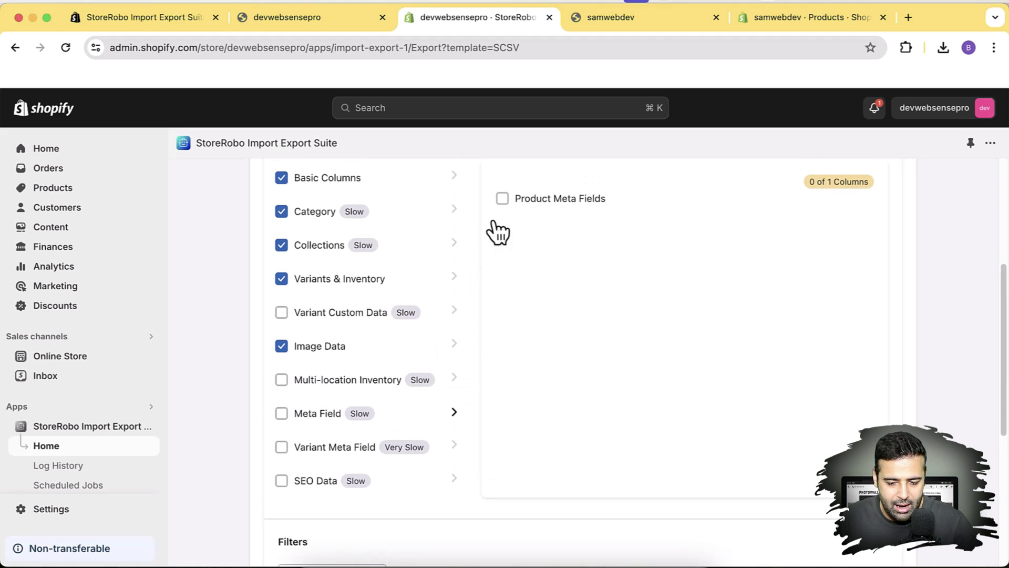
- Add Meta Field, Variant Meta Field, and SEO Title and SEO Description columns to the export
left_click(502, 198)
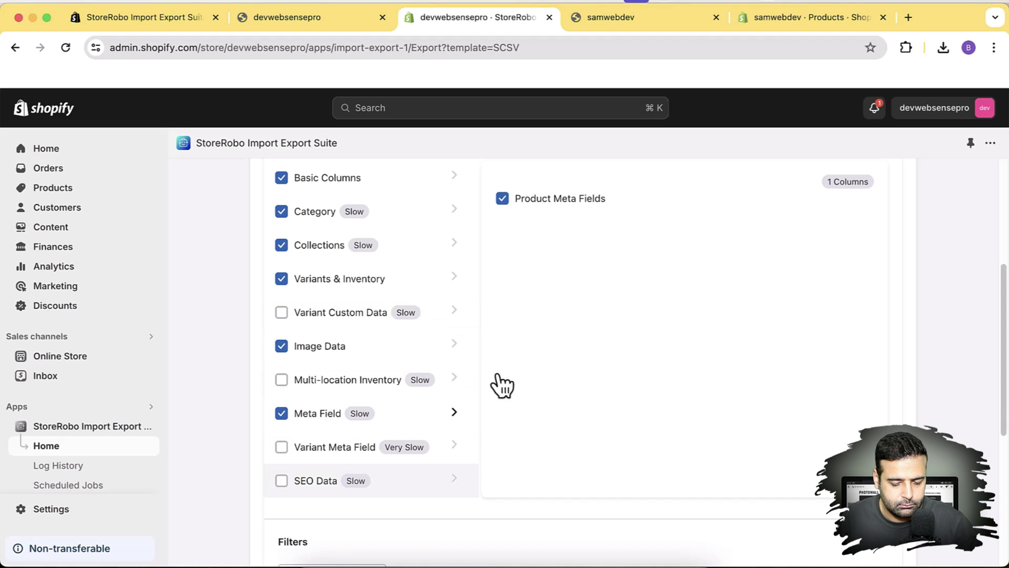
left_click(353, 448)
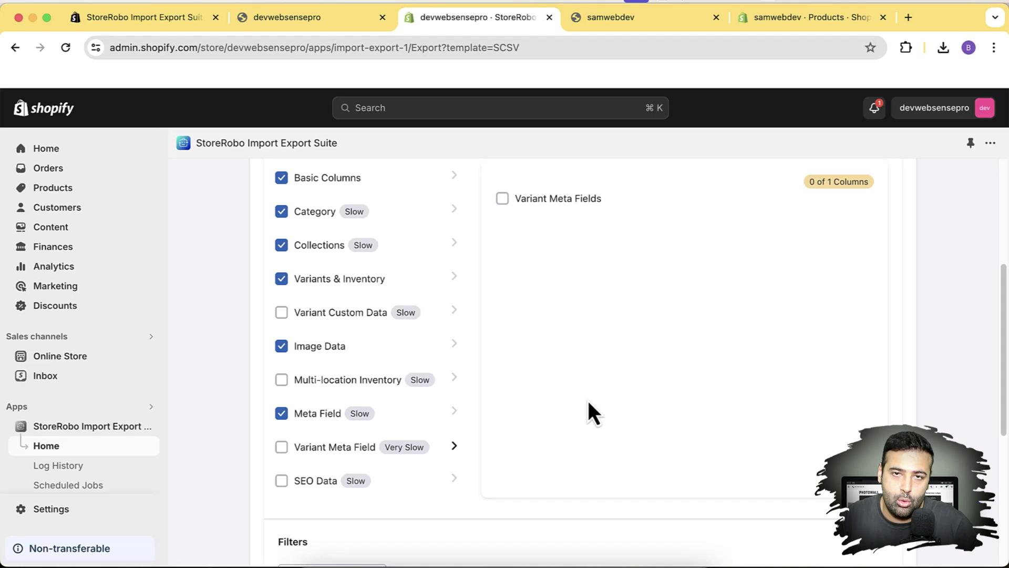
left_click(282, 448)
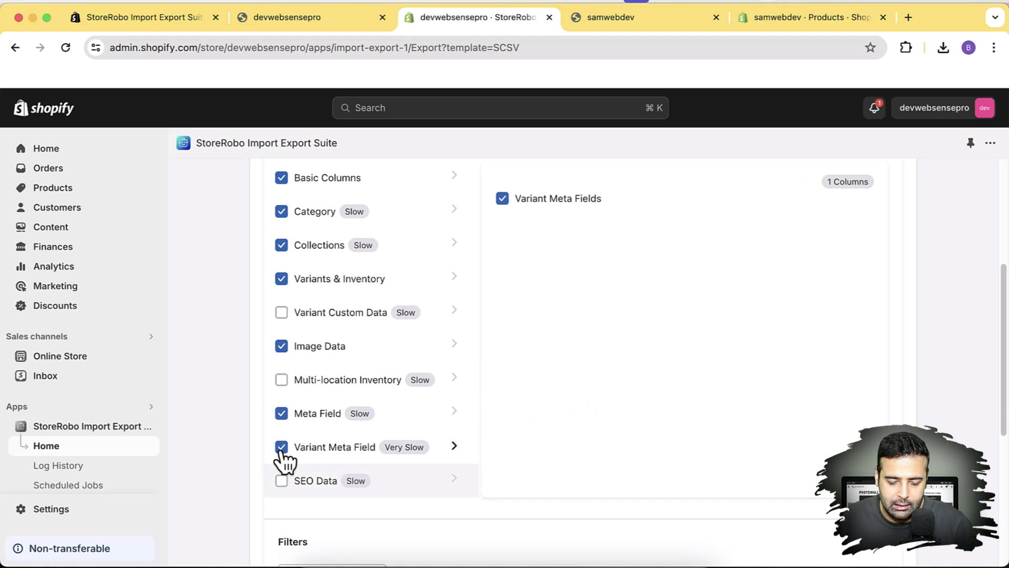
left_click(423, 493)
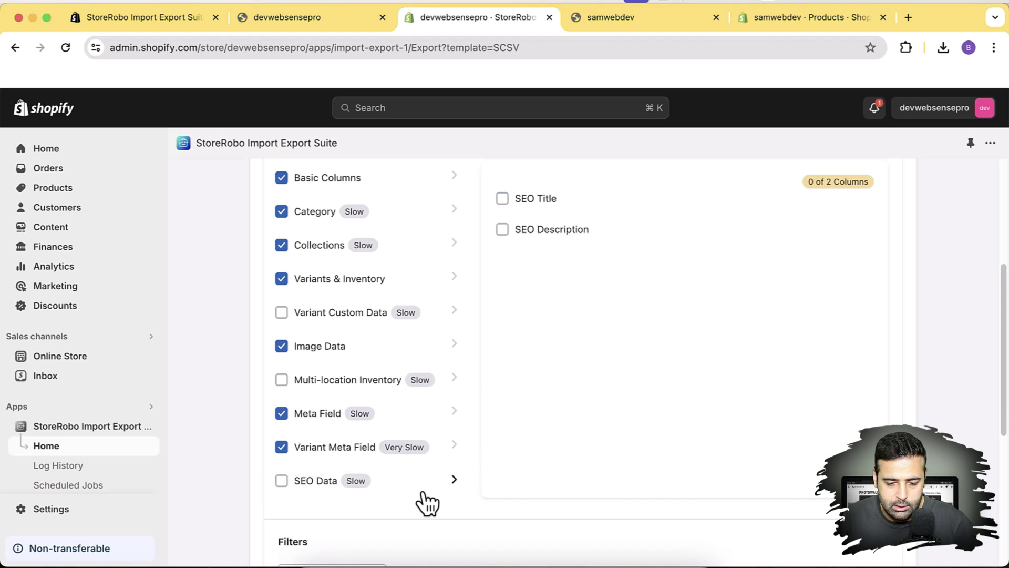
left_click(282, 481)
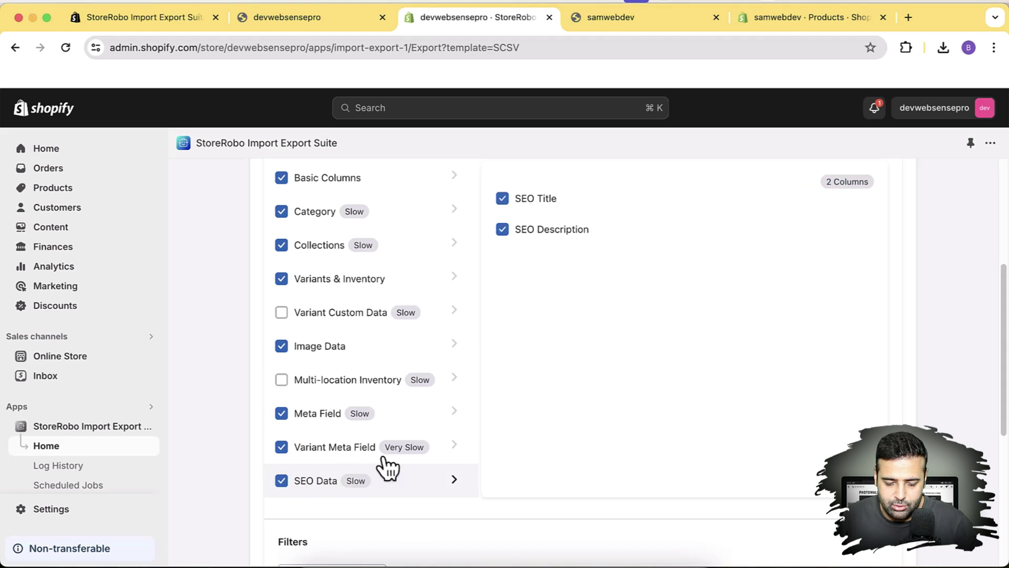
scroll(921, 320, "down", 6)
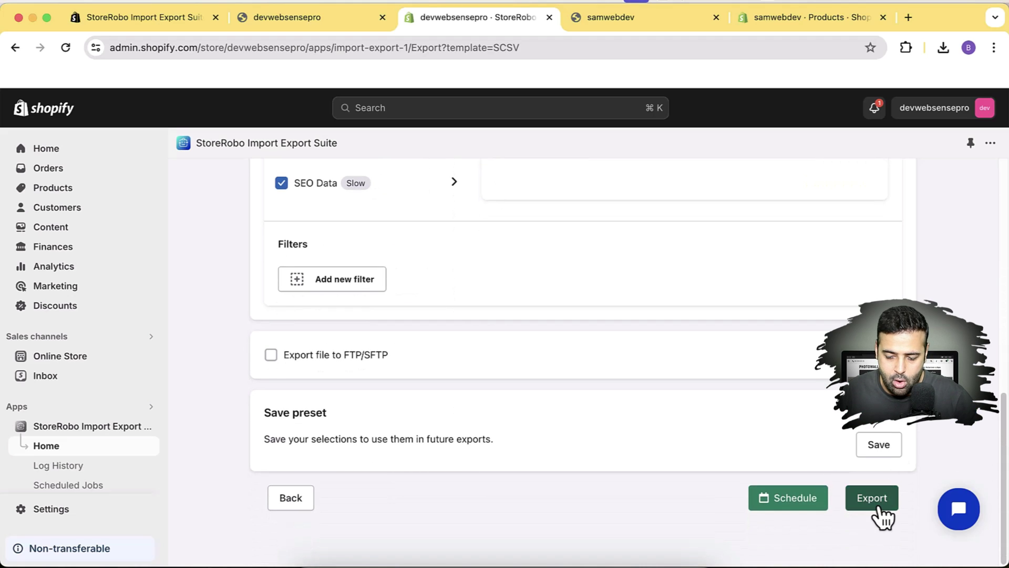
- Launch the product export job with the selected columns
left_click(877, 505)
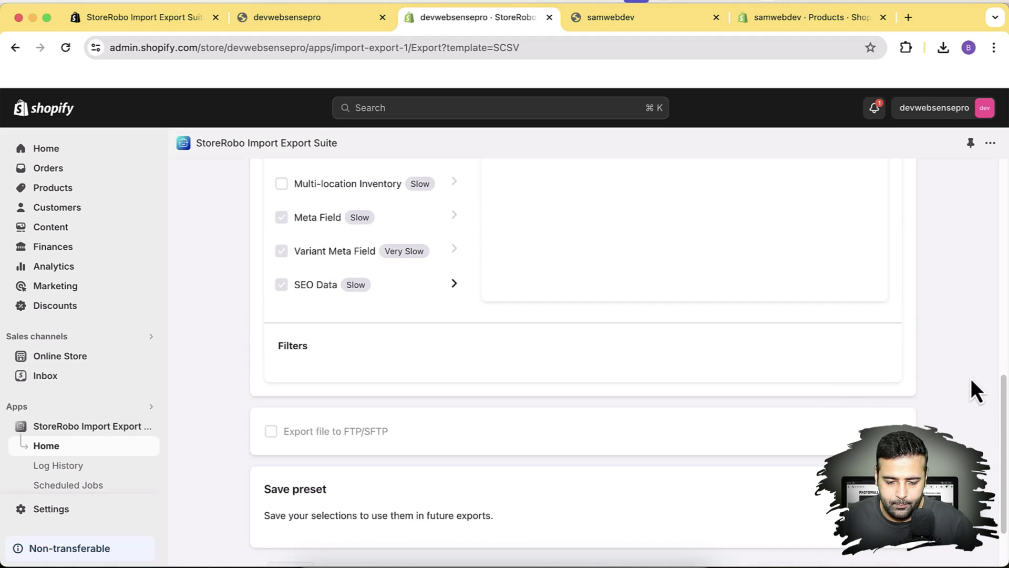
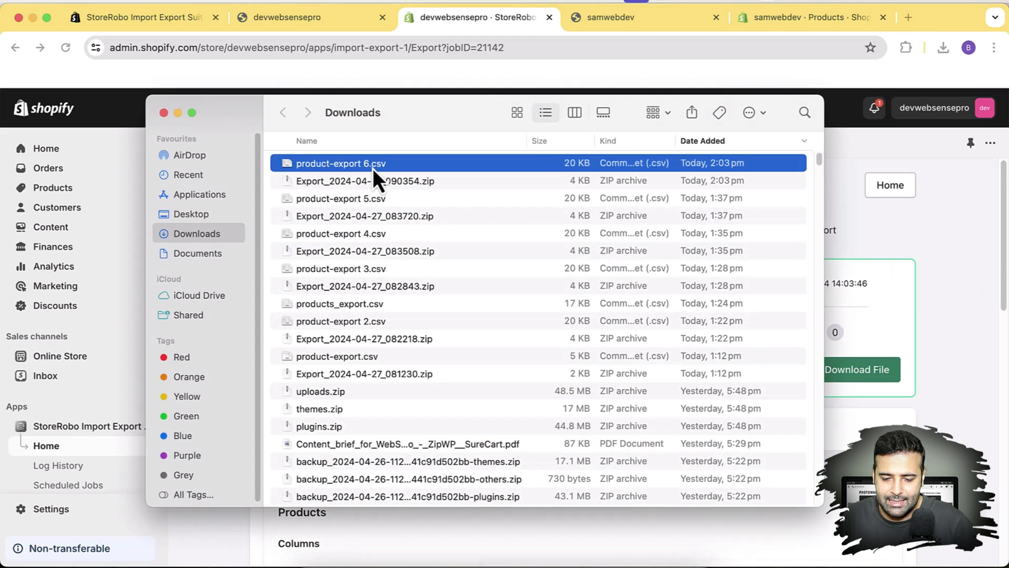
- Look over the samwebdev storefront, then open its admin Products page, which is still empty
left_click(882, 219)
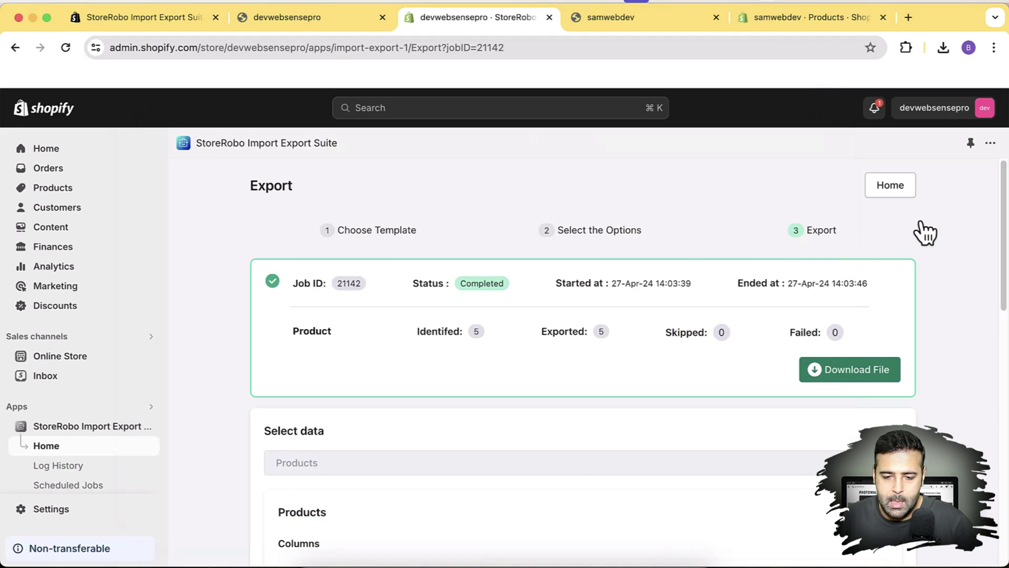
left_click(593, 29)
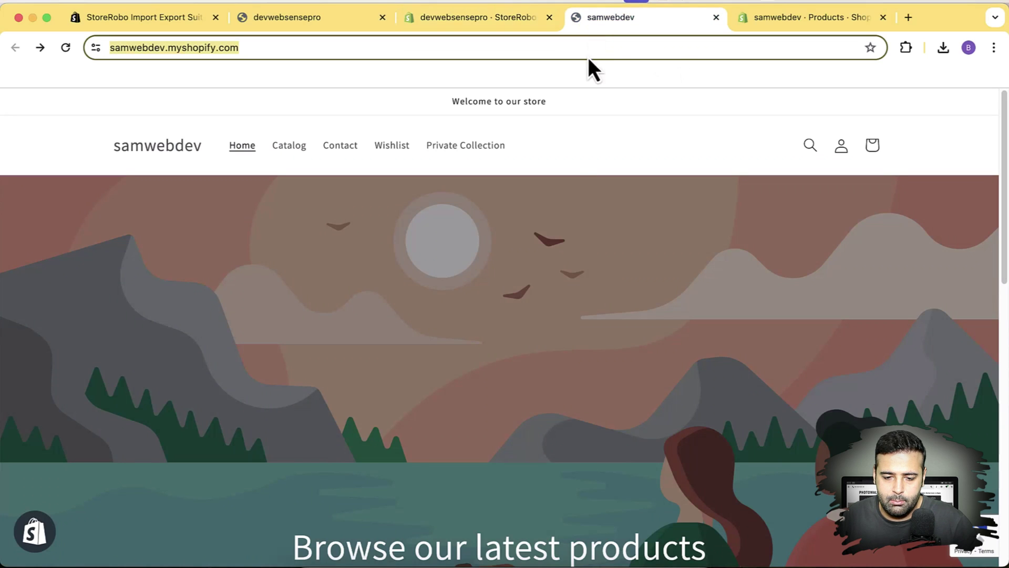
left_click(558, 252)
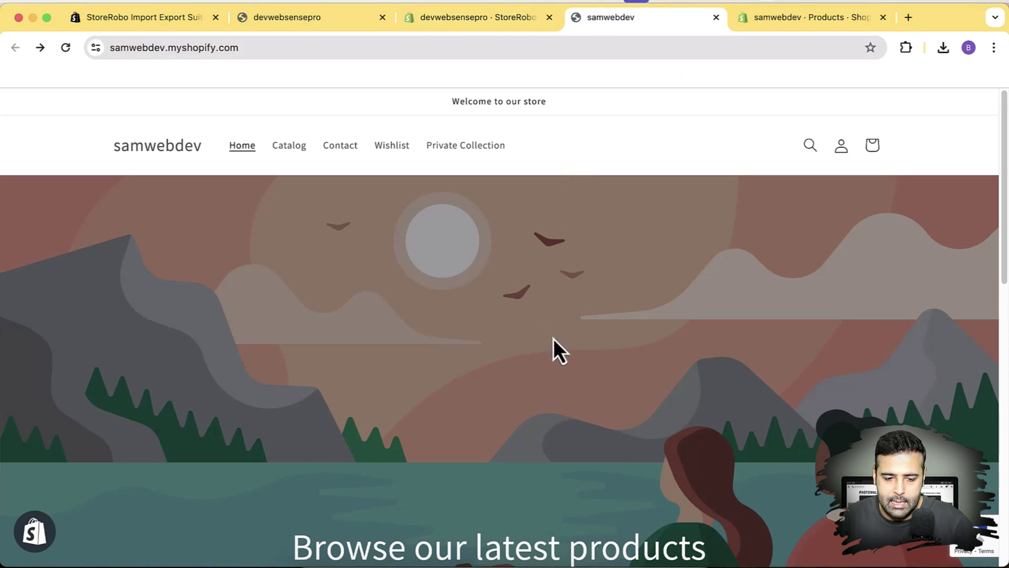
scroll(554, 346, "down", 10)
scroll(574, 395, "up", 10)
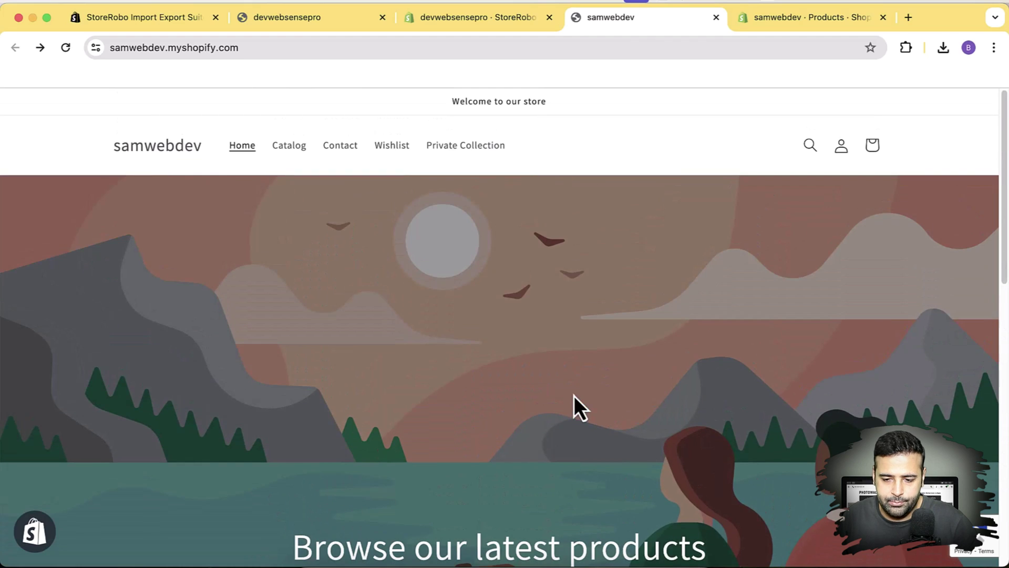
left_click(763, 38)
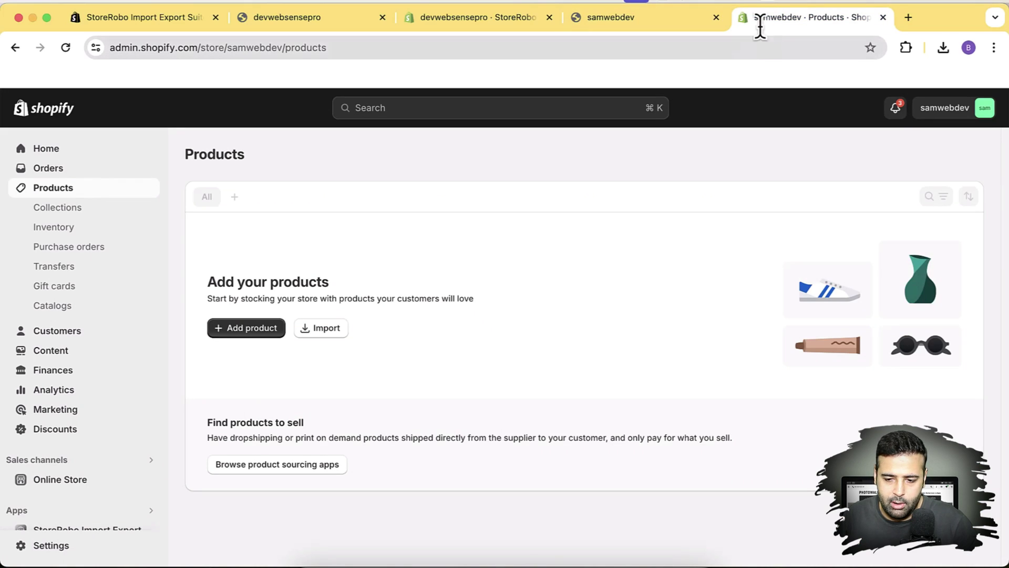
scroll(57, 330, "down", 1)
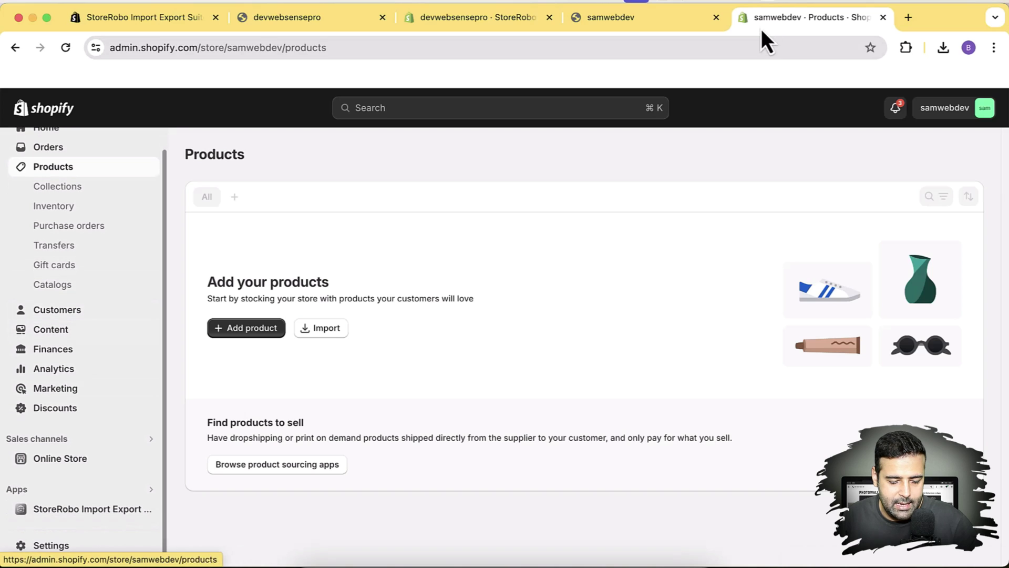
- Upload product-export 6.csv to StoreRobo as product data
left_click(88, 509)
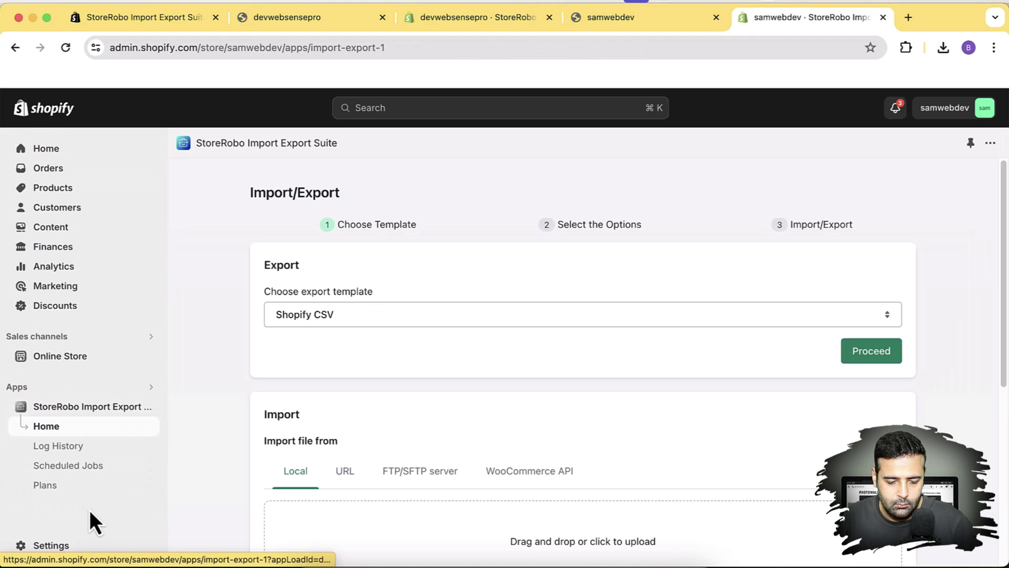
scroll(90, 510, "down", 5)
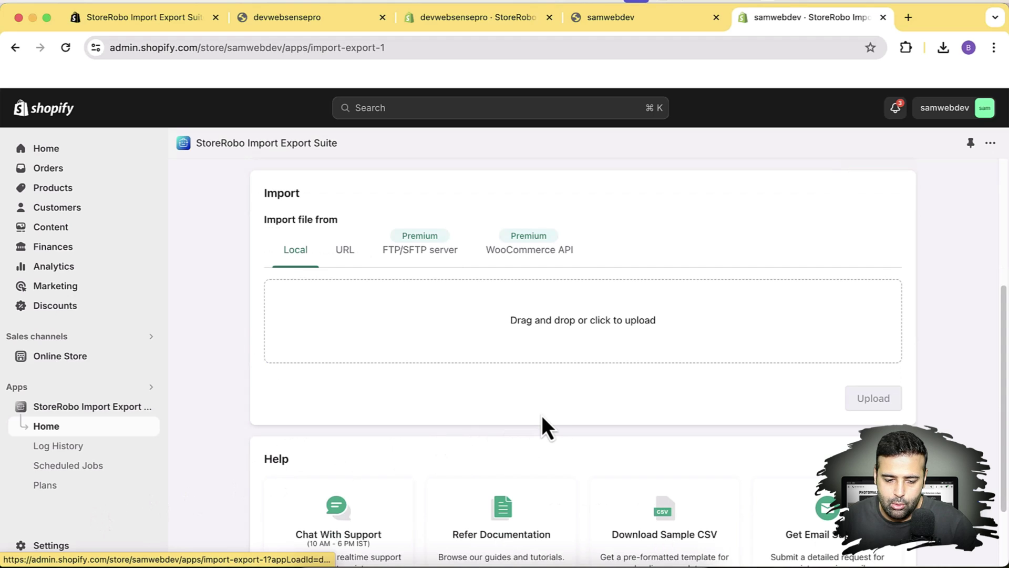
left_click(568, 339)
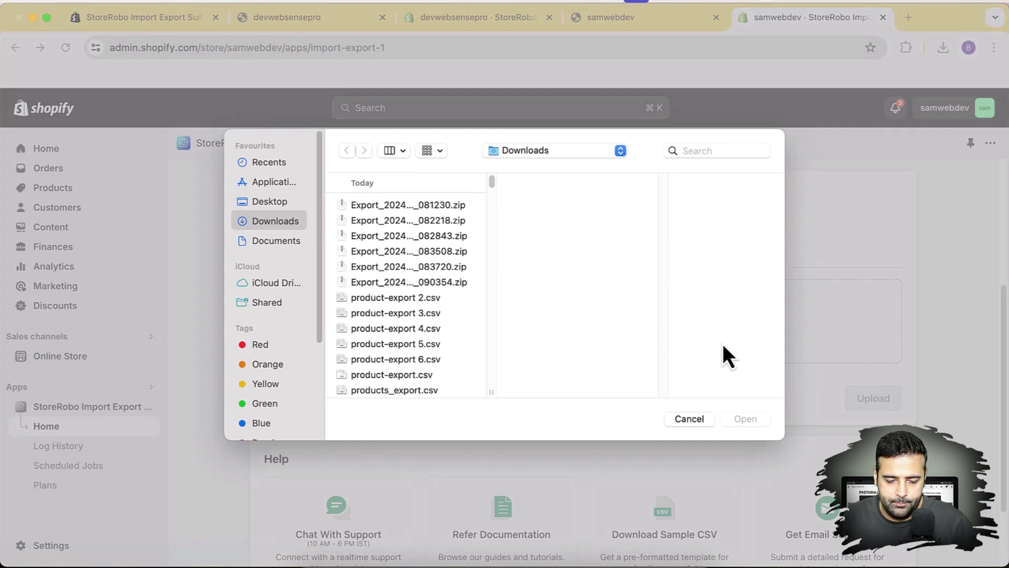
left_click(413, 361)
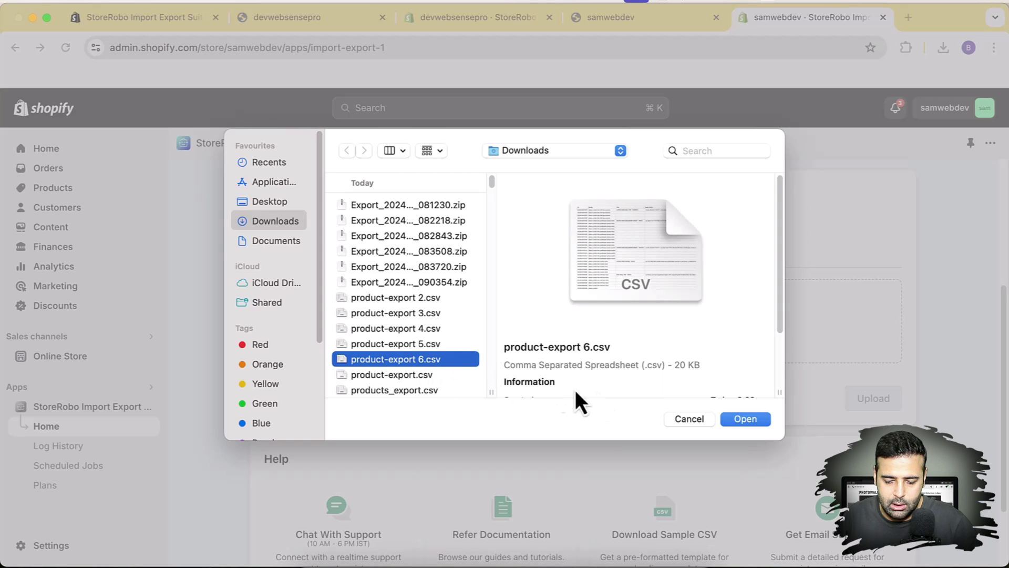
left_click(760, 419)
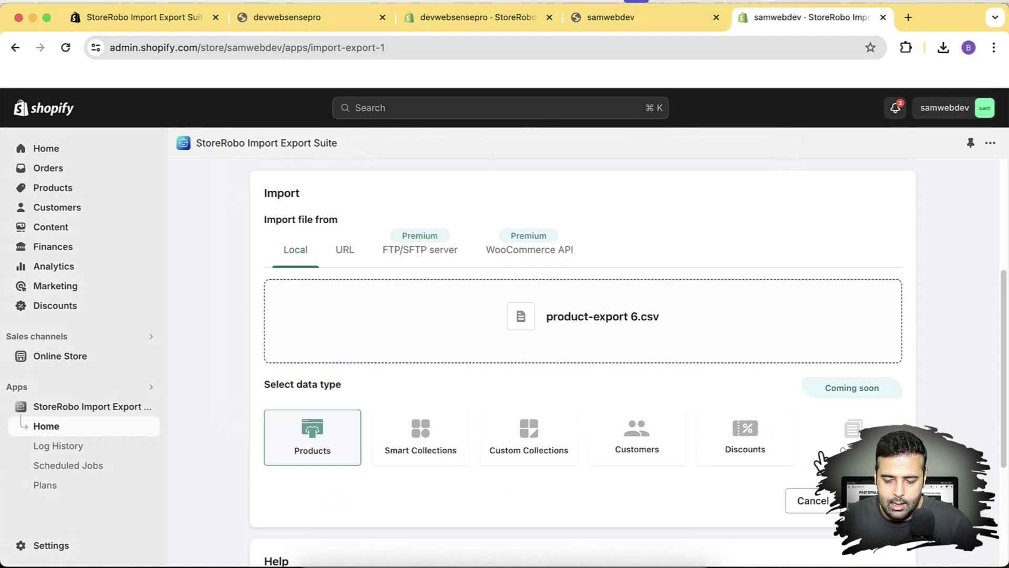
left_click(875, 489)
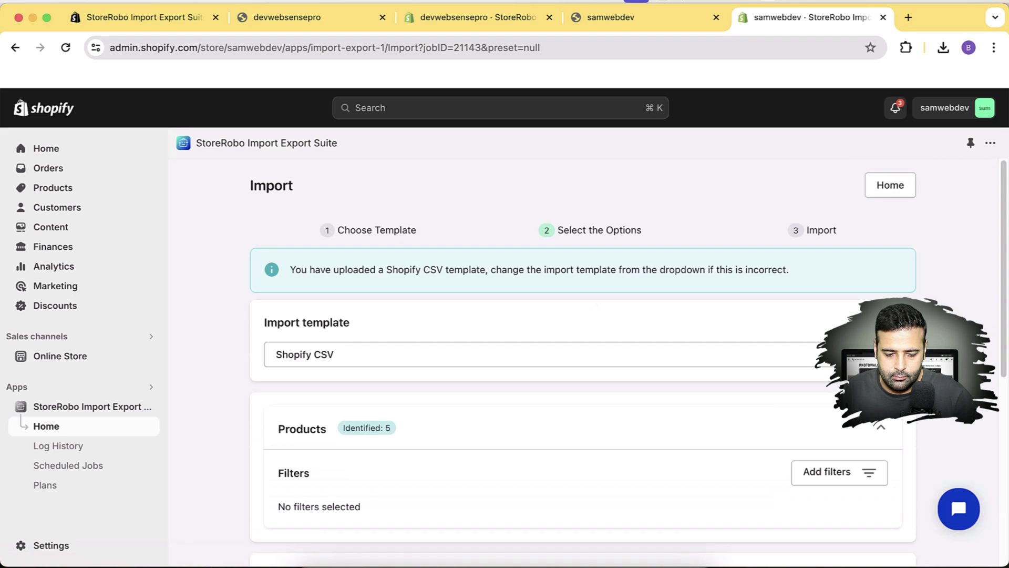
- Run the import so all 5 products land with none skipped or failed
scroll(728, 288, "down", 5)
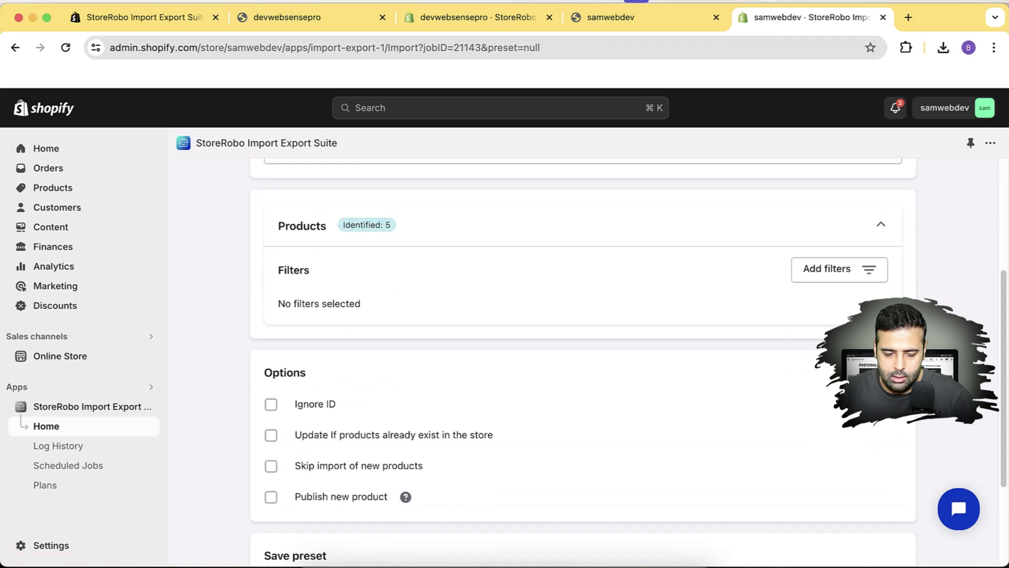
scroll(728, 288, "down", 3)
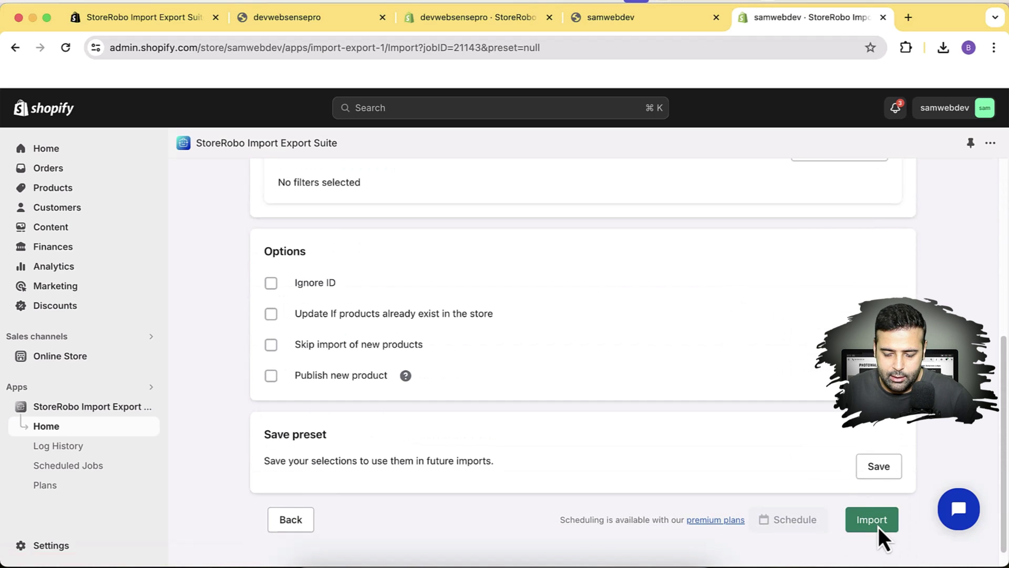
left_click(877, 527)
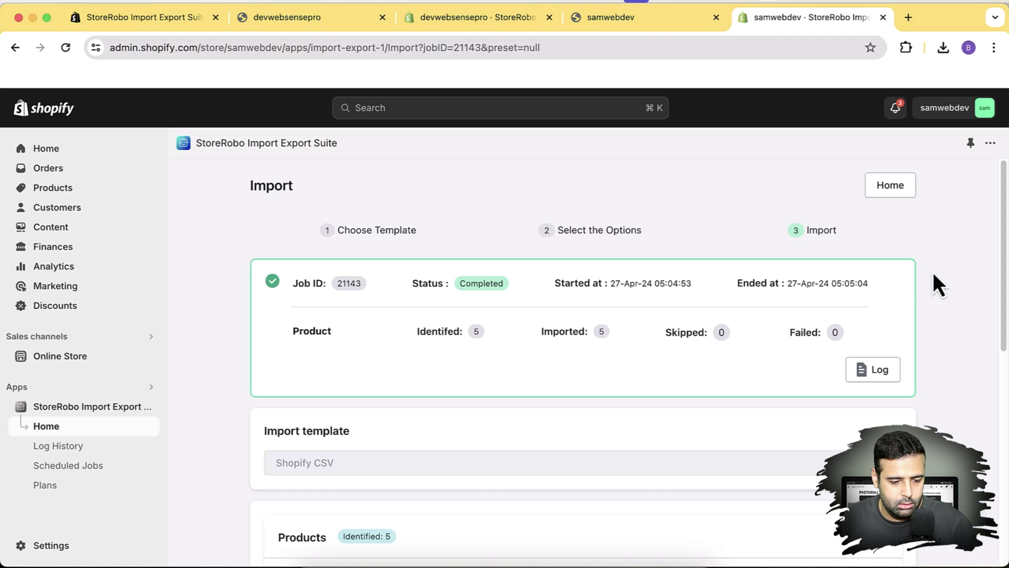
- Inspect the imported NIKE DRILL TOP - MEN'S product page
left_click(90, 191)
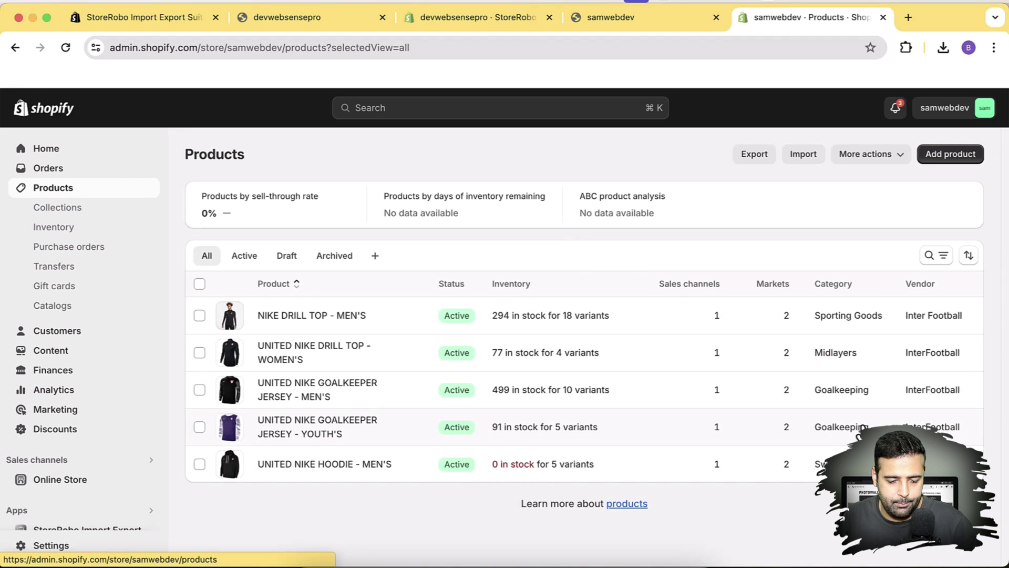
left_click(336, 317)
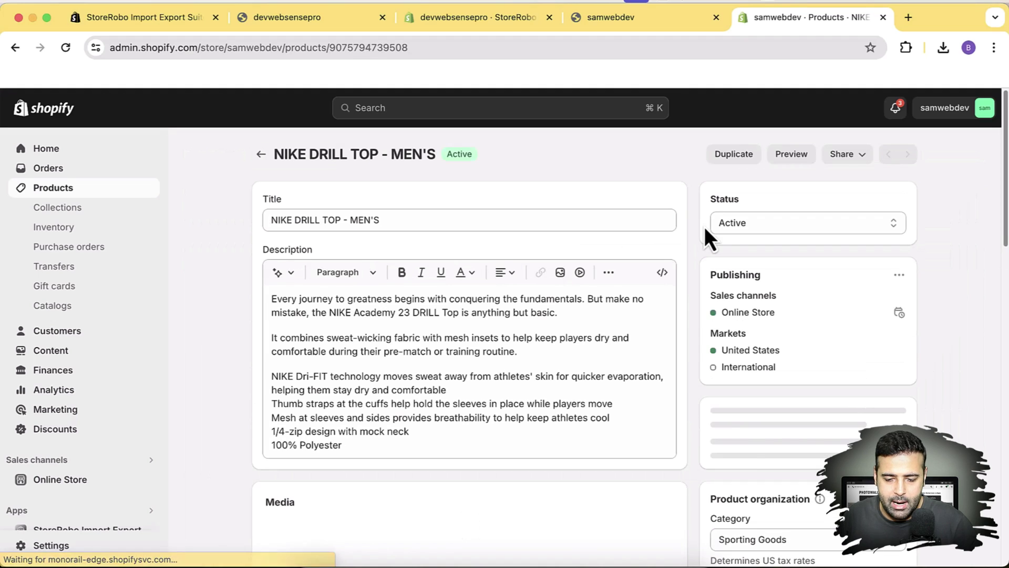
scroll(705, 230, "down", 5)
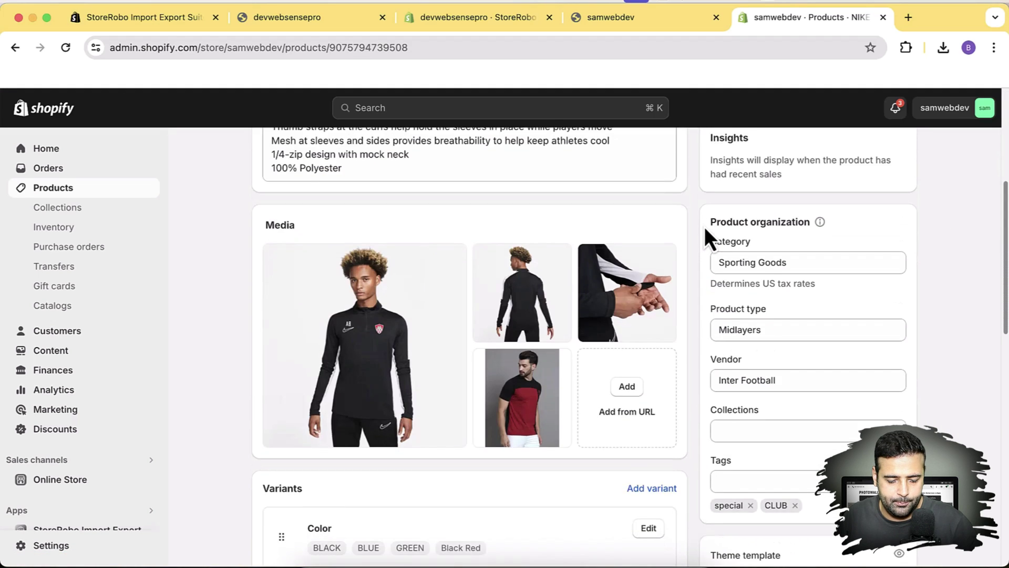
scroll(704, 231, "down", 10)
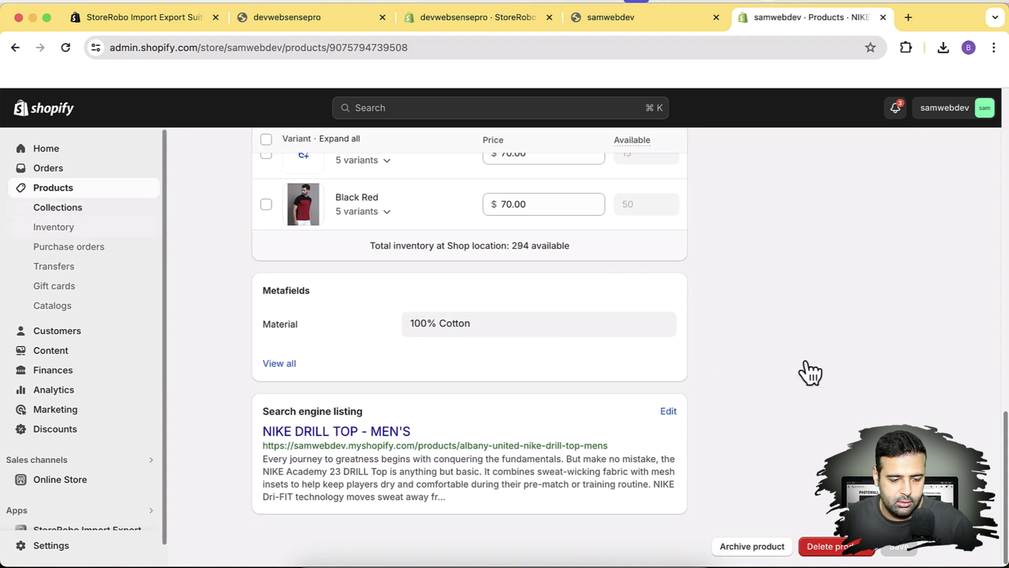
scroll(853, 364, "up", 15)
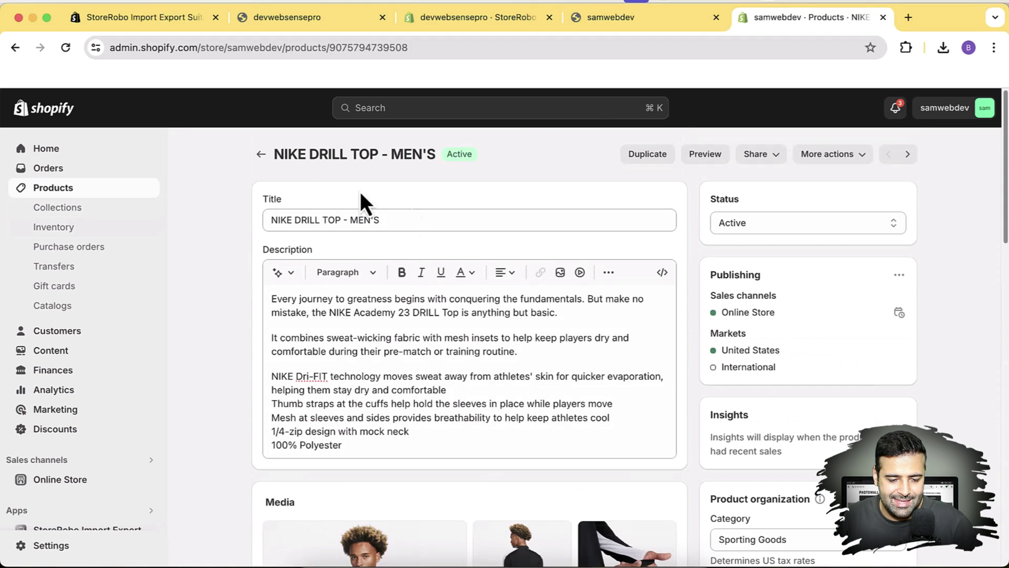
- Inspect the UNITED NIKE DRILL TOP - WOMEN'S product page
left_click(260, 155)
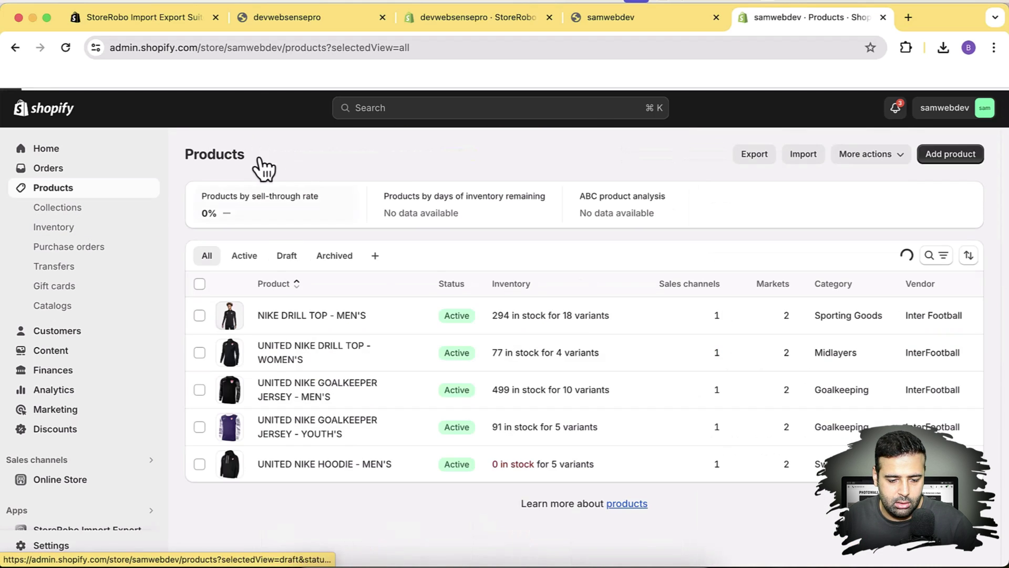
left_click(293, 353)
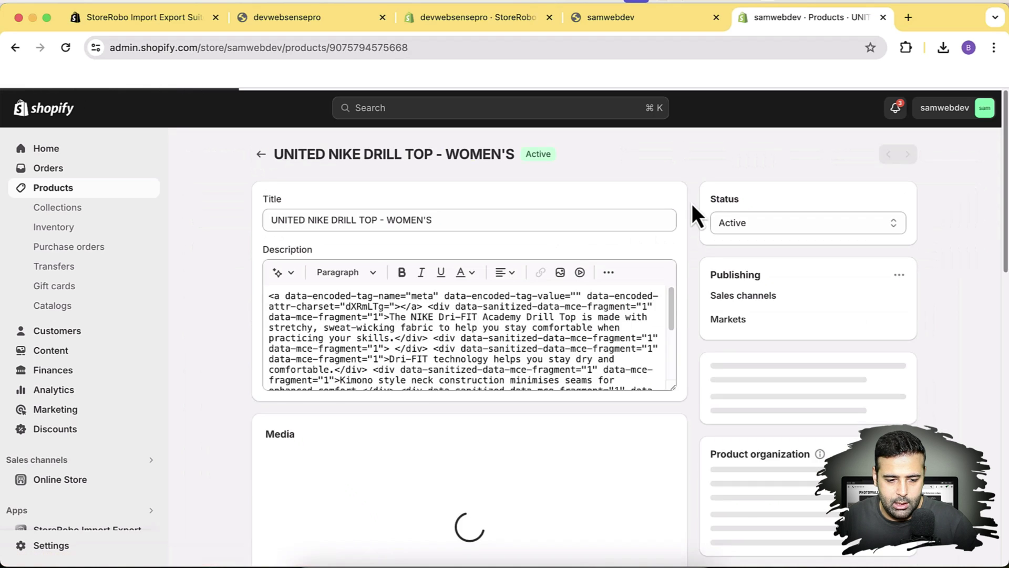
scroll(691, 204, "down", 15)
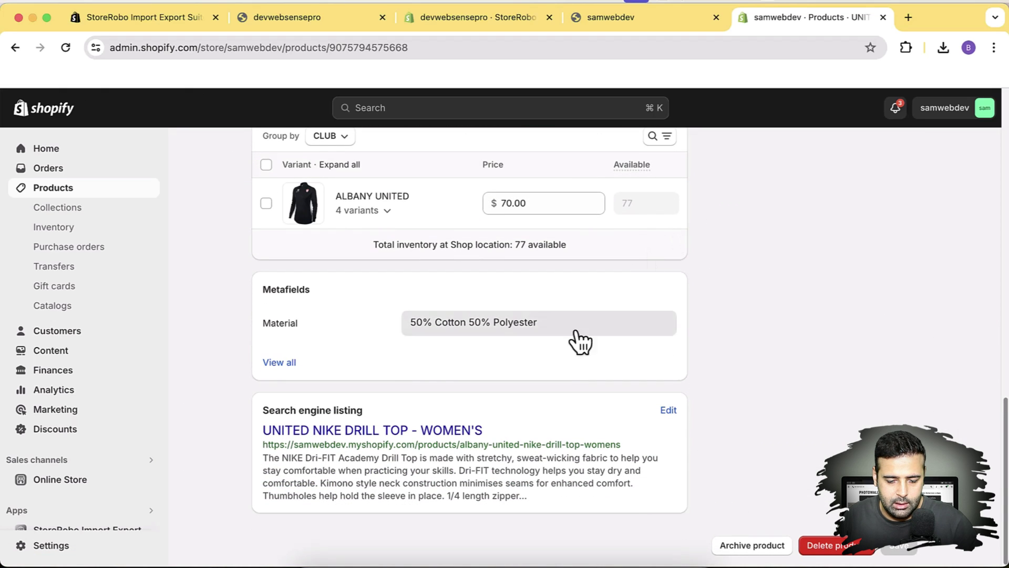
scroll(680, 342, "up", 15)
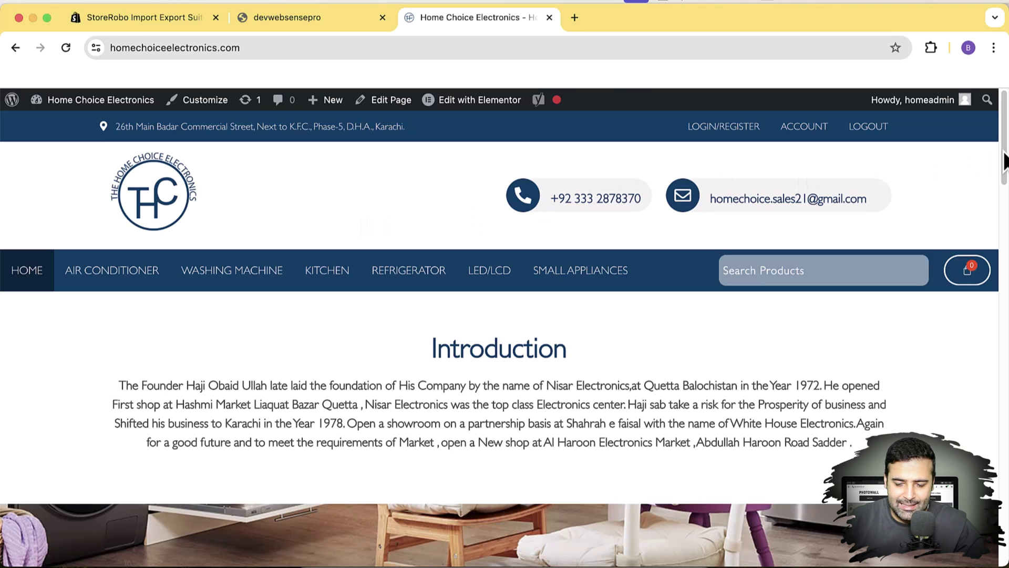
- Browse to the storefront's Air Conditioner product category
left_click_drag(1003, 164, 1004, 116)
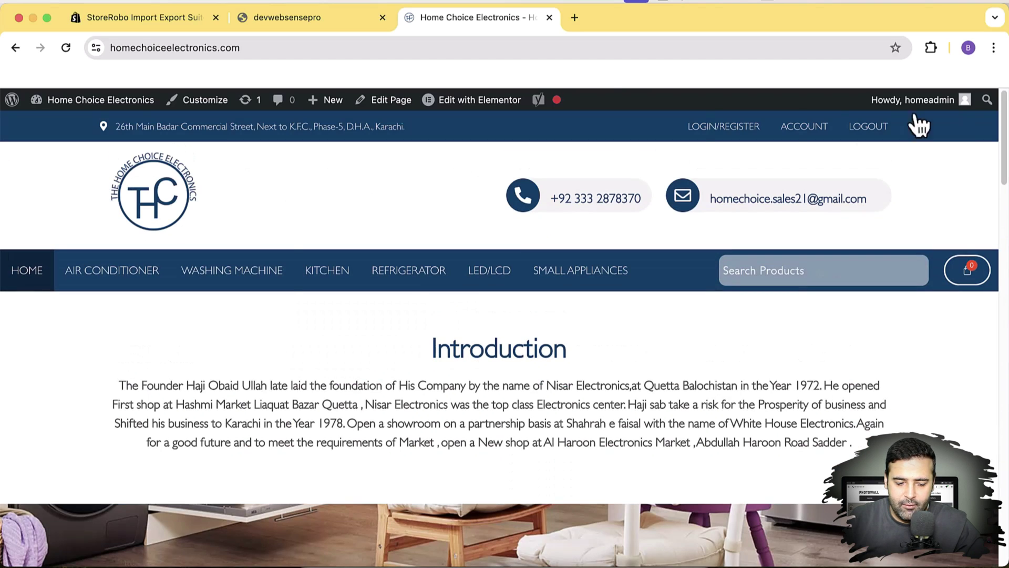
left_click(124, 284)
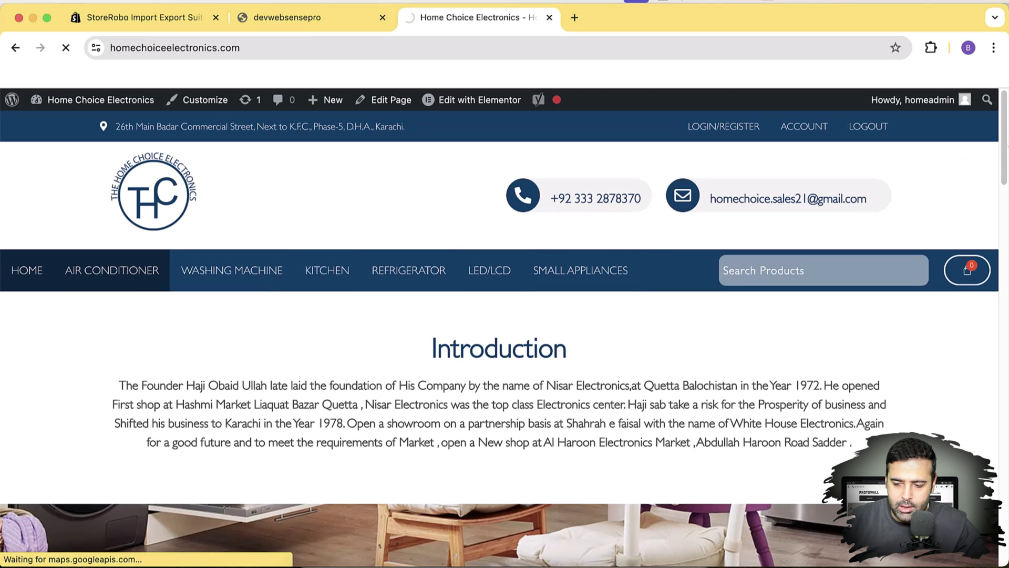
mouse_move(1004, 153)
left_mouse_down()
mouse_move(1005, 361)
mouse_move(1004, 147)
left_mouse_up()
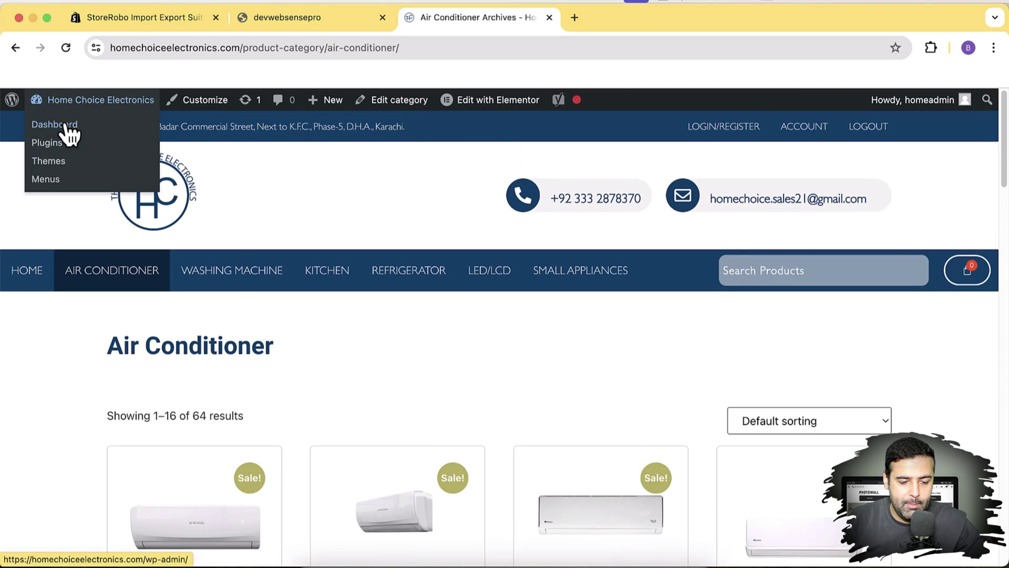
- Open the WordPress admin dashboard in a new tab and switch to it
right_click(64, 124)
left_click(74, 130)
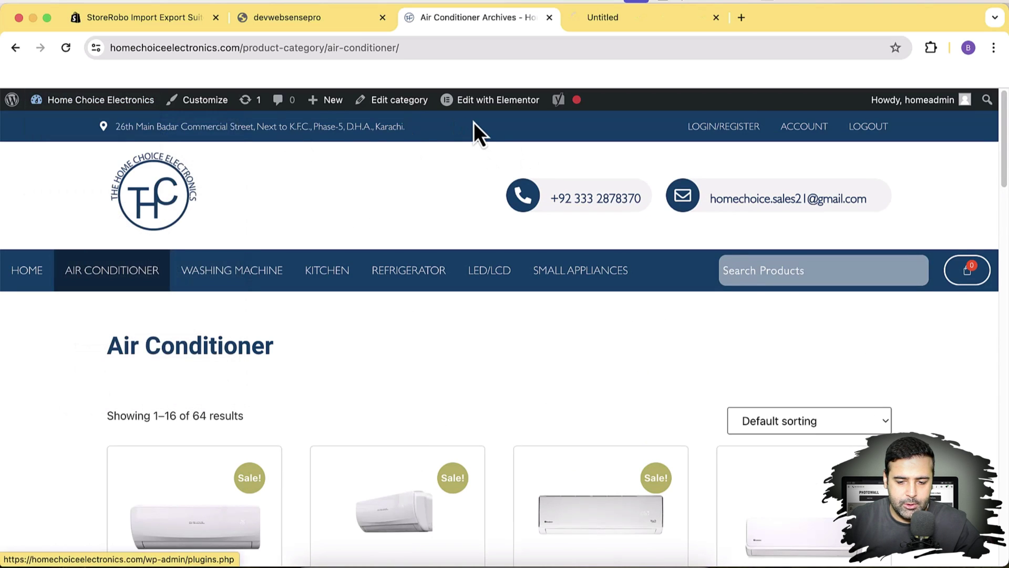
left_click(611, 30)
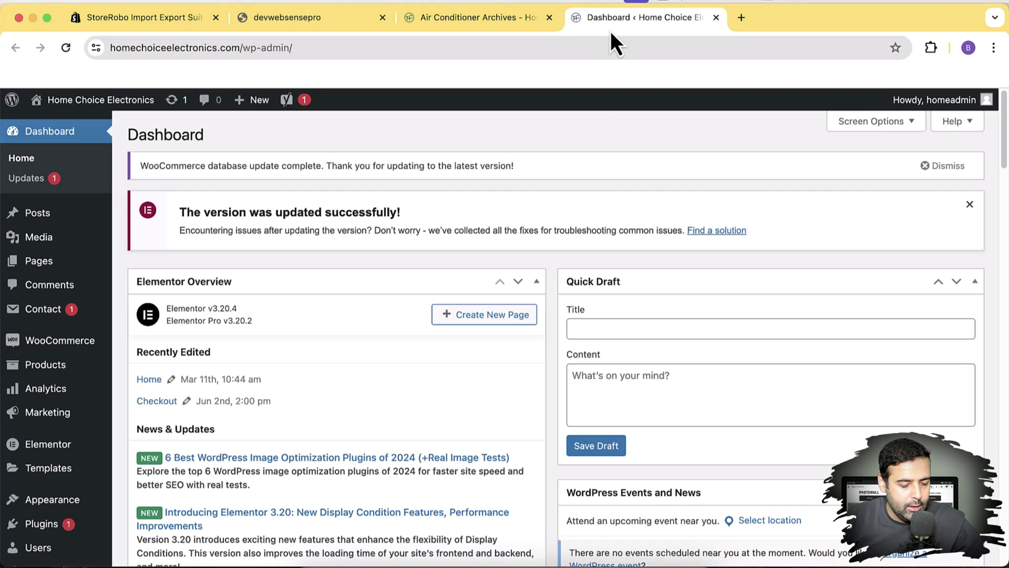
- Go to WooCommerce Settings > Advanced > REST API keys
scroll(575, 248, "down", 5)
scroll(575, 248, "up", 5)
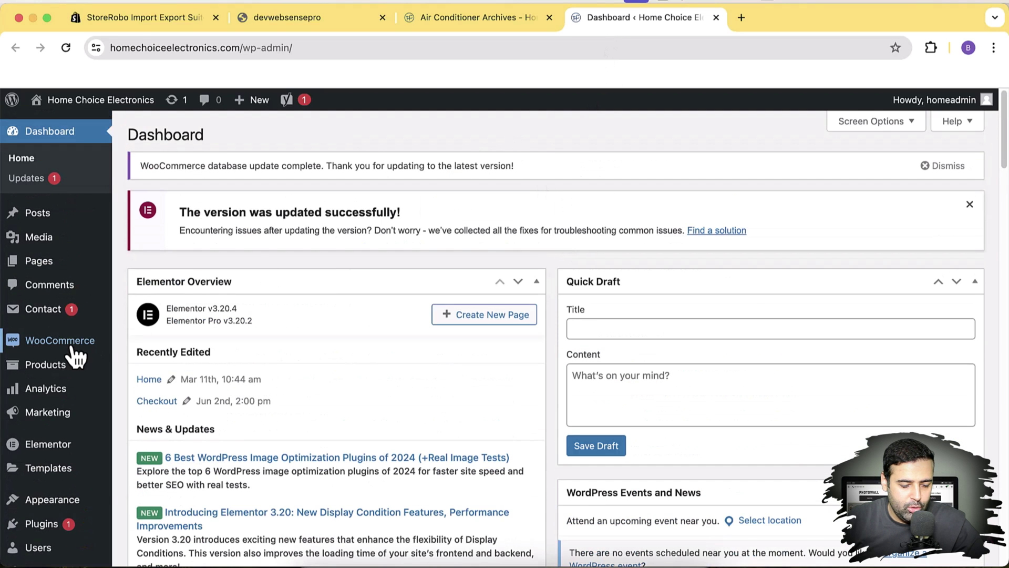
mouse_move(74, 351)
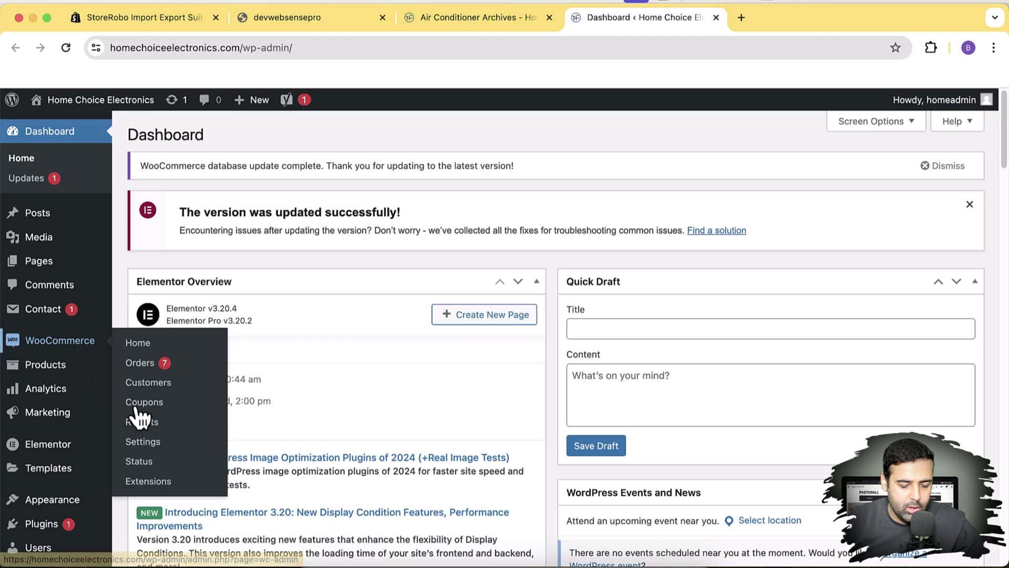
left_click(178, 442)
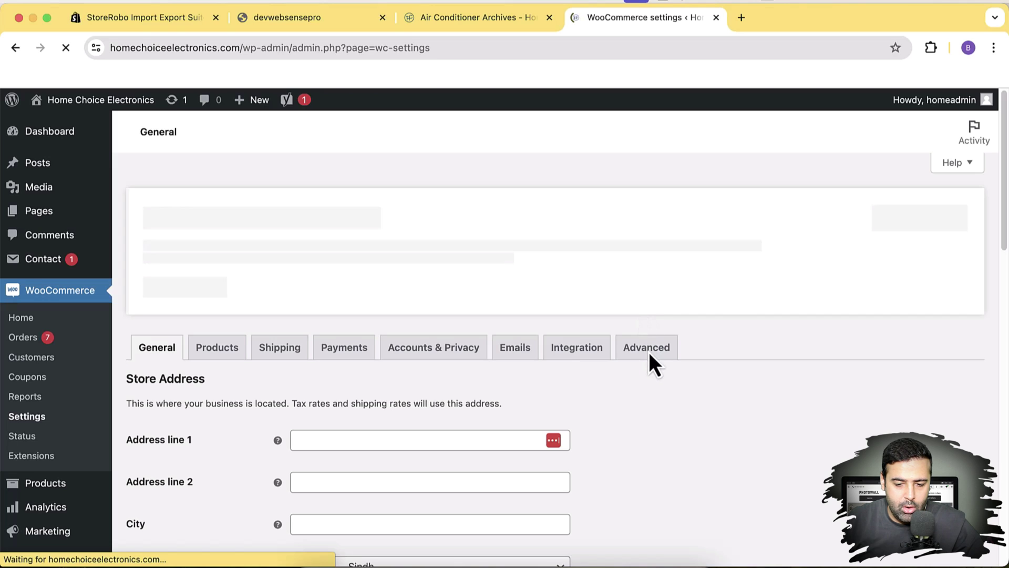
left_click(650, 353)
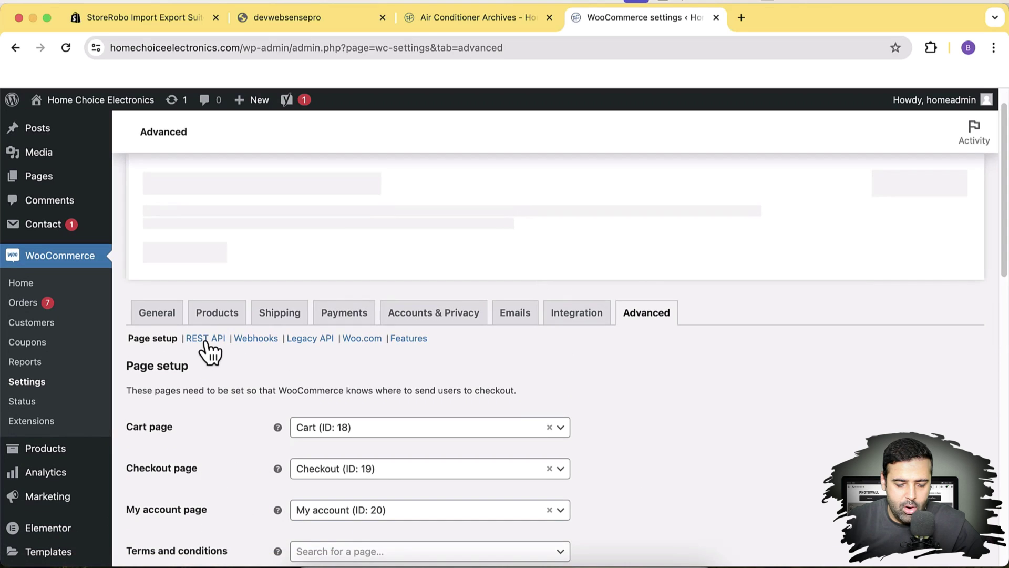
left_click(205, 339)
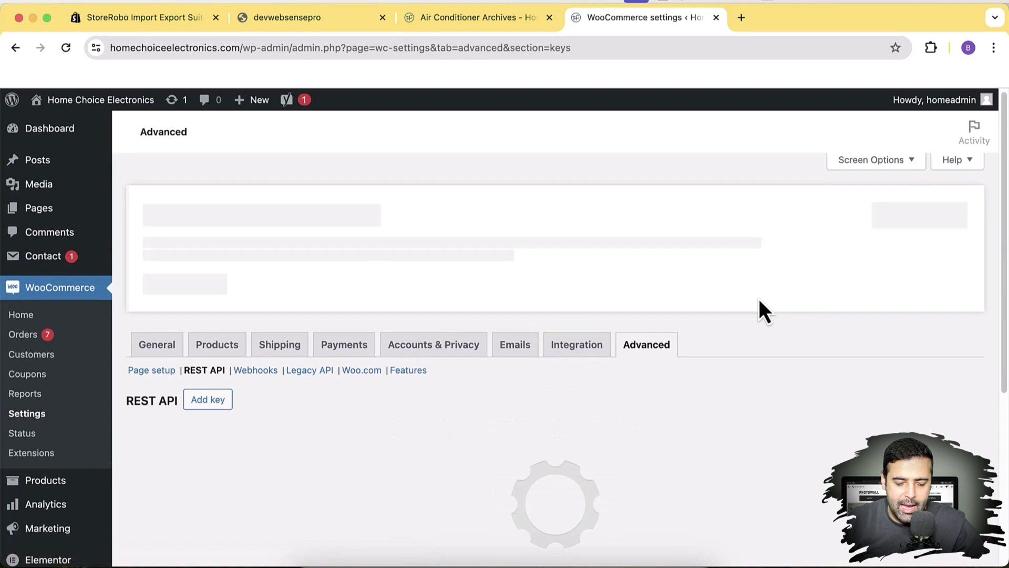
scroll(699, 357, "down", 1)
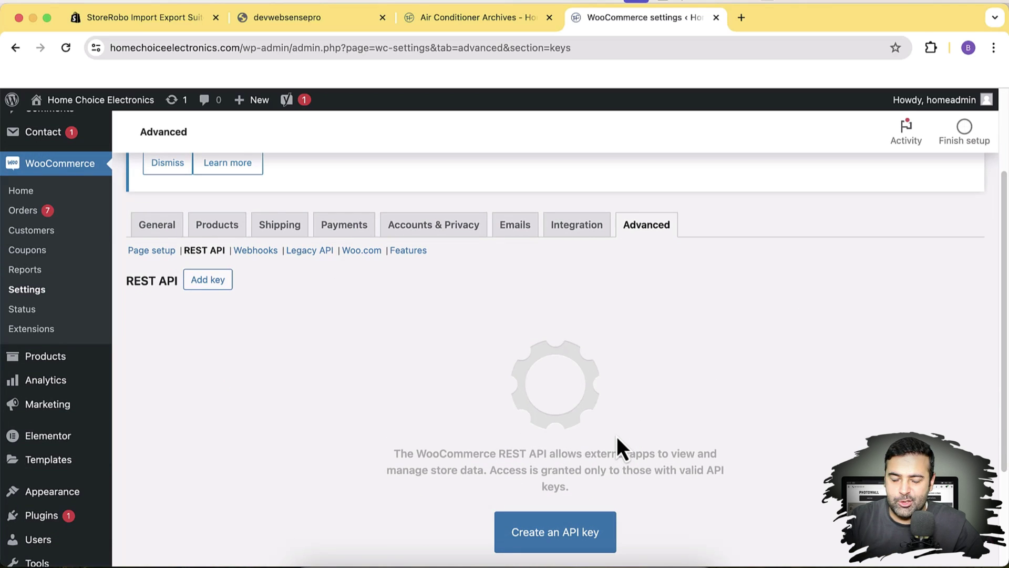
- Copy the Shopify storefront's web address and open a blank tab
left_click(330, 30)
left_click(311, 48)
key("ctrl+c")
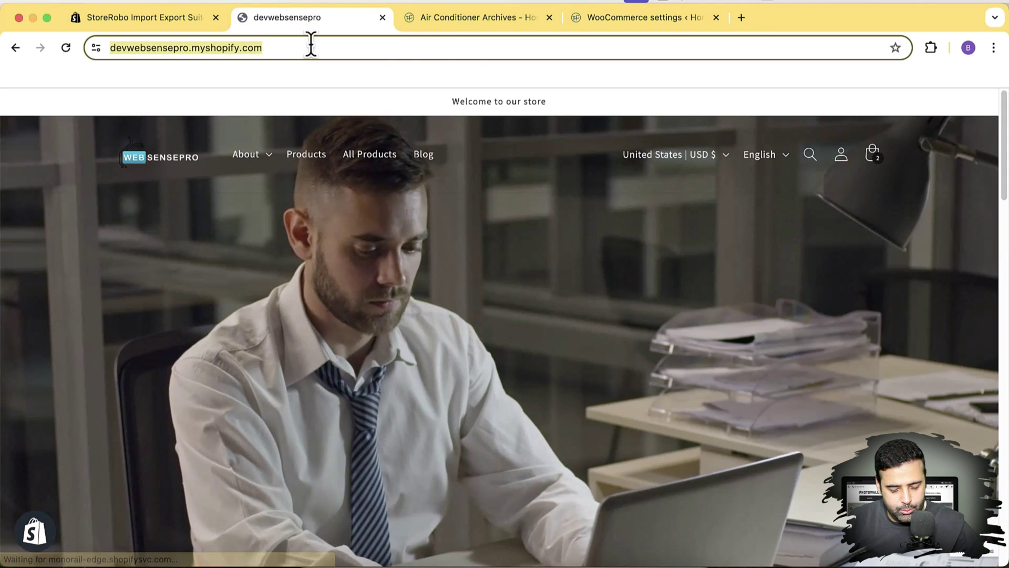
left_click(742, 18)
- Load the store address plus 'admin' for devwebsensepro, then launch StoreRobo Import Export Suite
left_click_drag(801, 20, 487, 24)
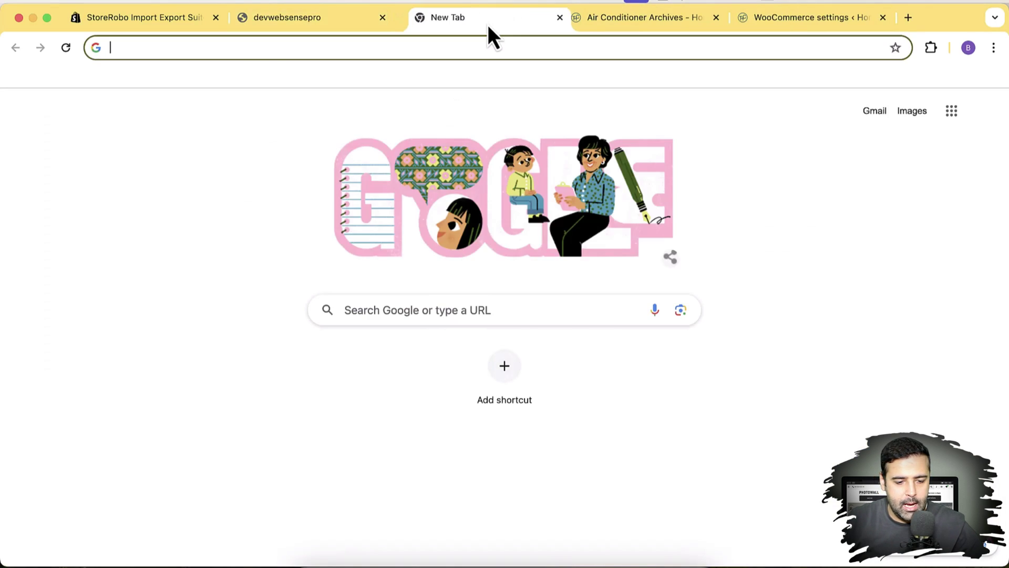
key("ctrl+v")
type("admin")
key("Return")
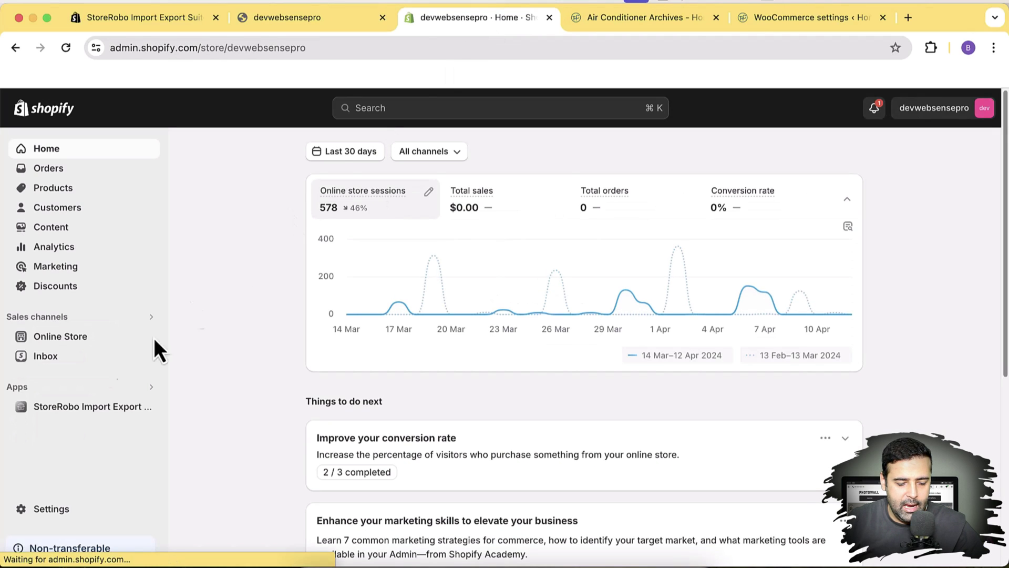
left_click(74, 413)
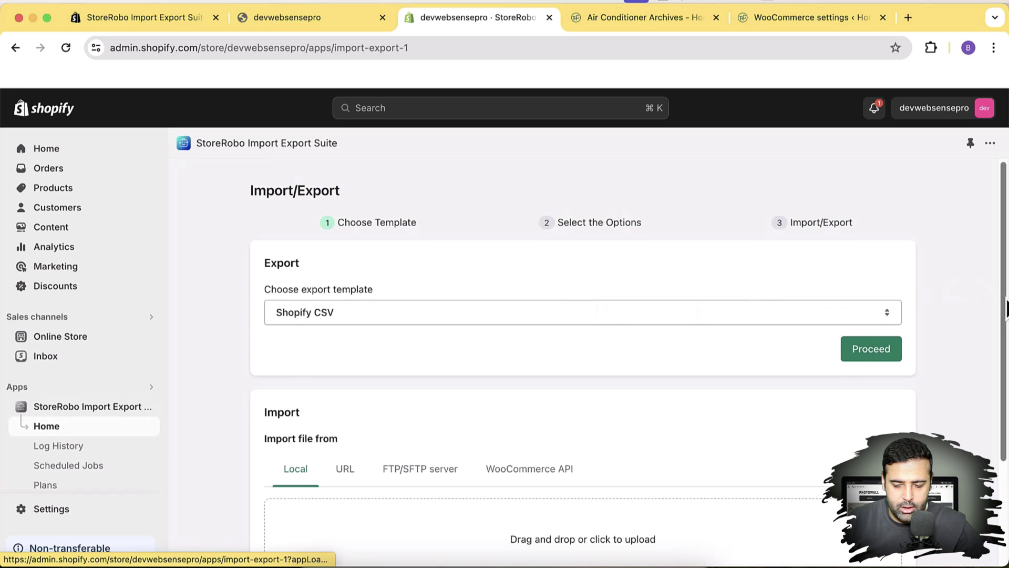
scroll(1006, 353, "down", 3)
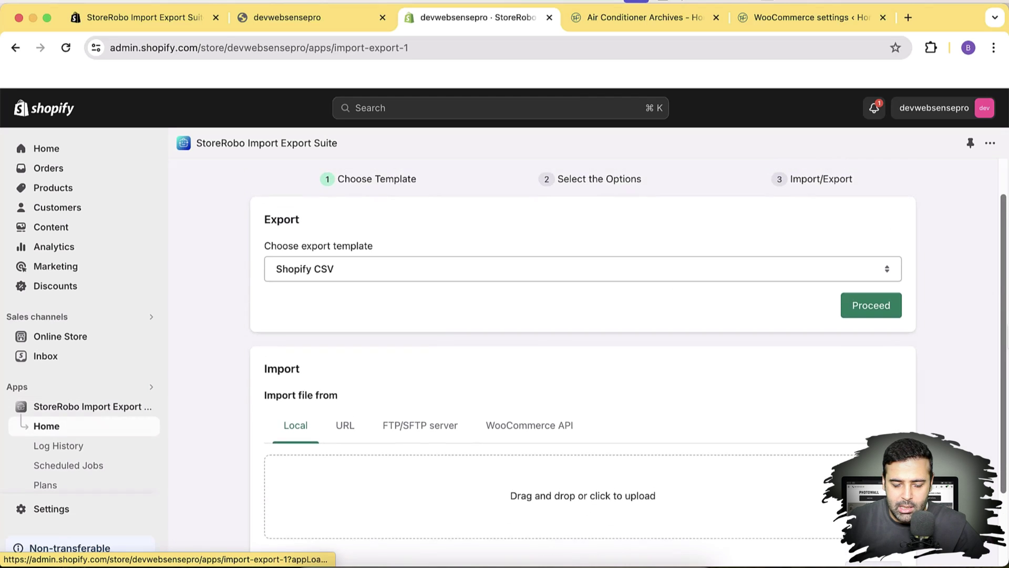
scroll(1006, 353, "down", 3)
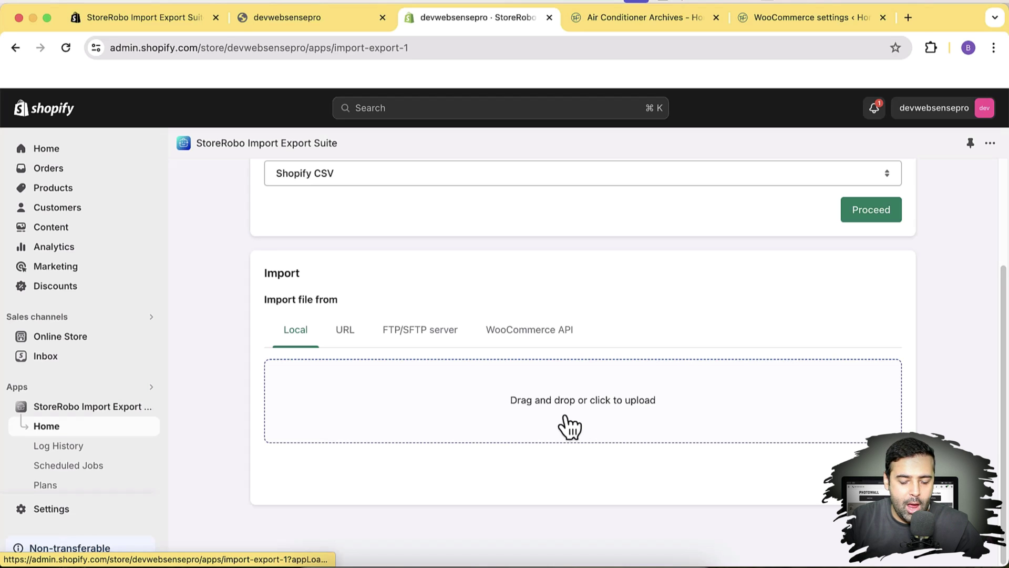
left_click(348, 339)
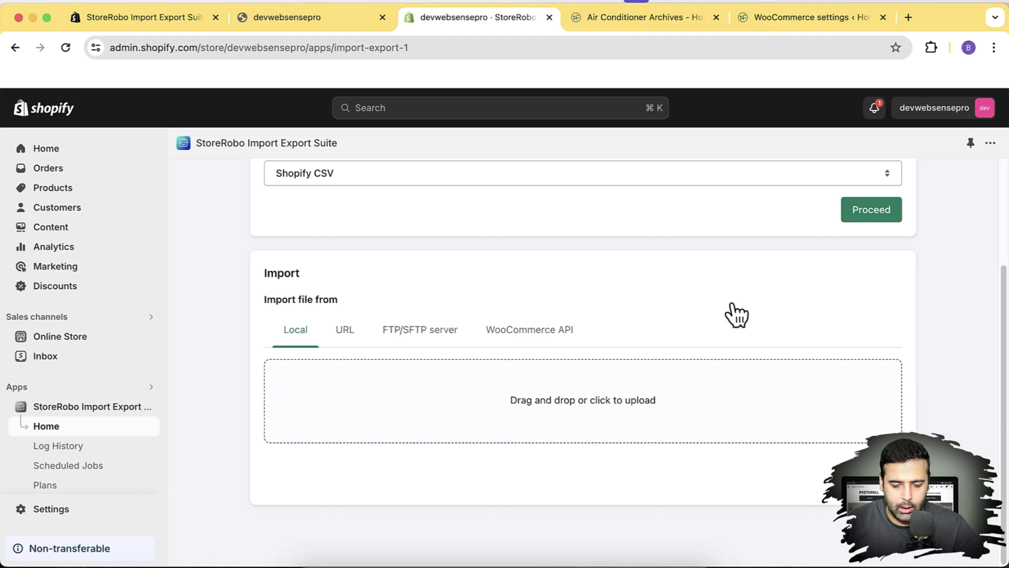
- Show StoreRobo's WooCommerce API import form and its steps, then return to WooCommerce settings
left_click(552, 337)
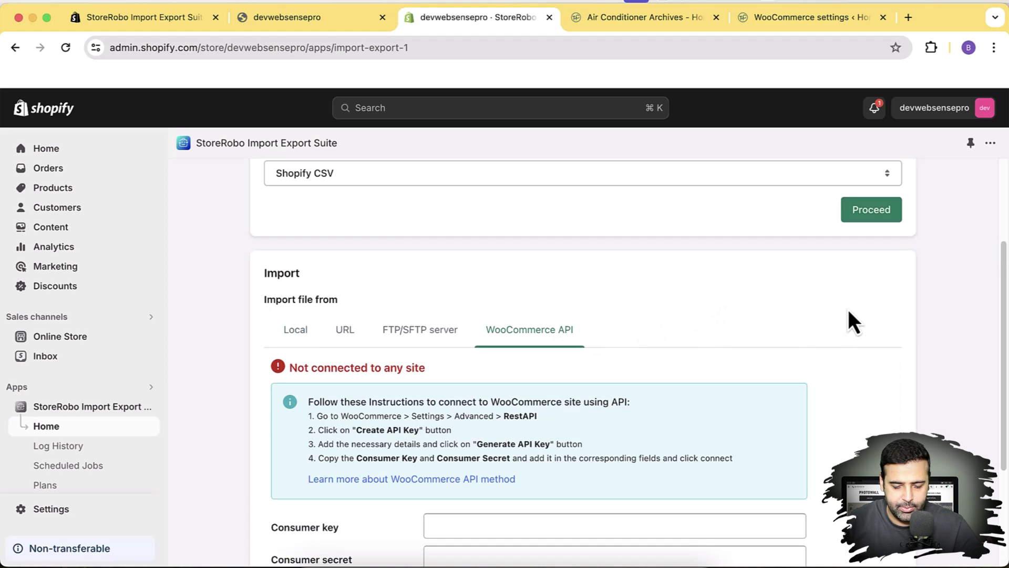
scroll(847, 309, "down", 3)
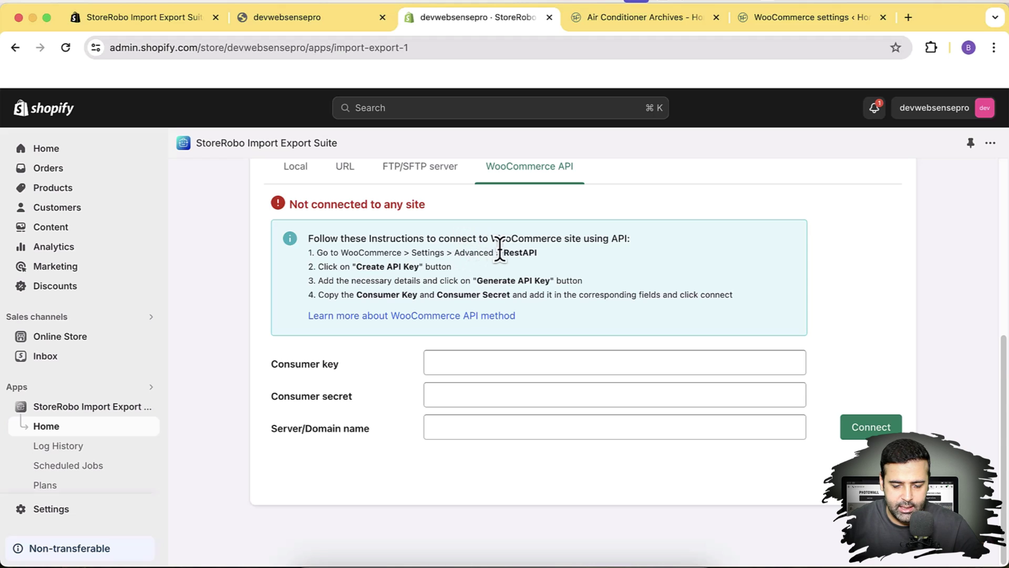
left_click_drag(537, 256, 320, 254)
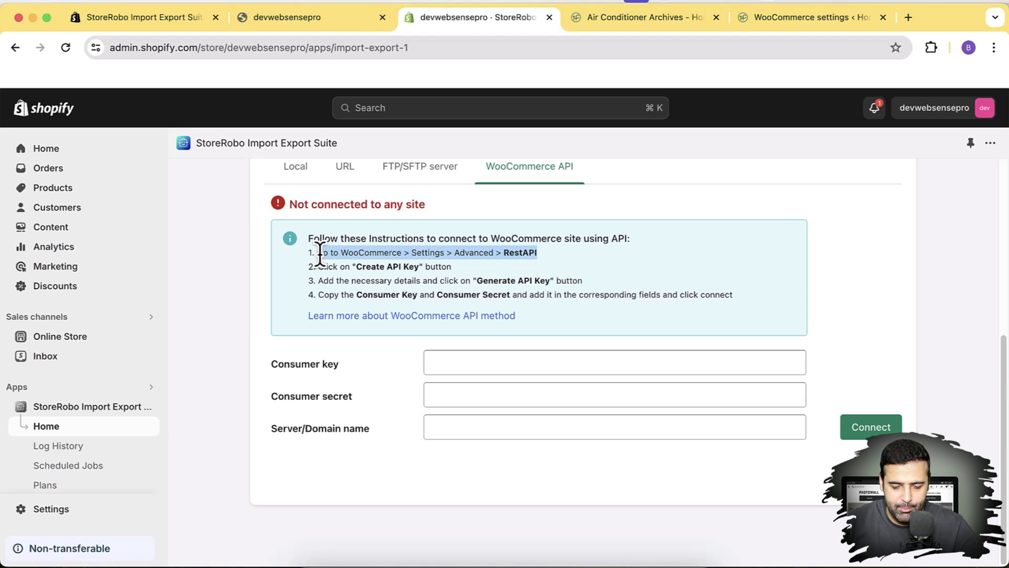
left_click(534, 301)
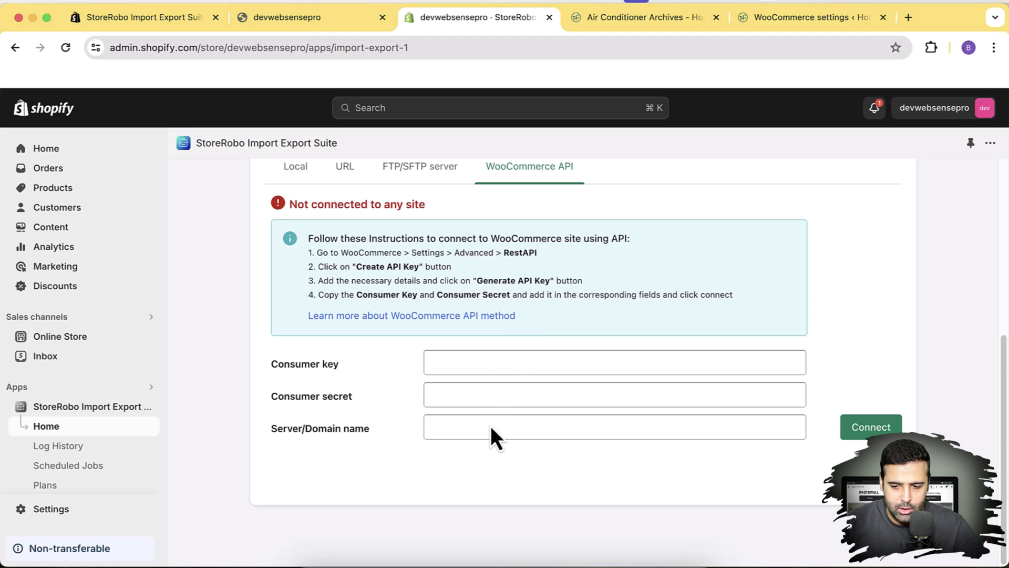
left_click(799, 24)
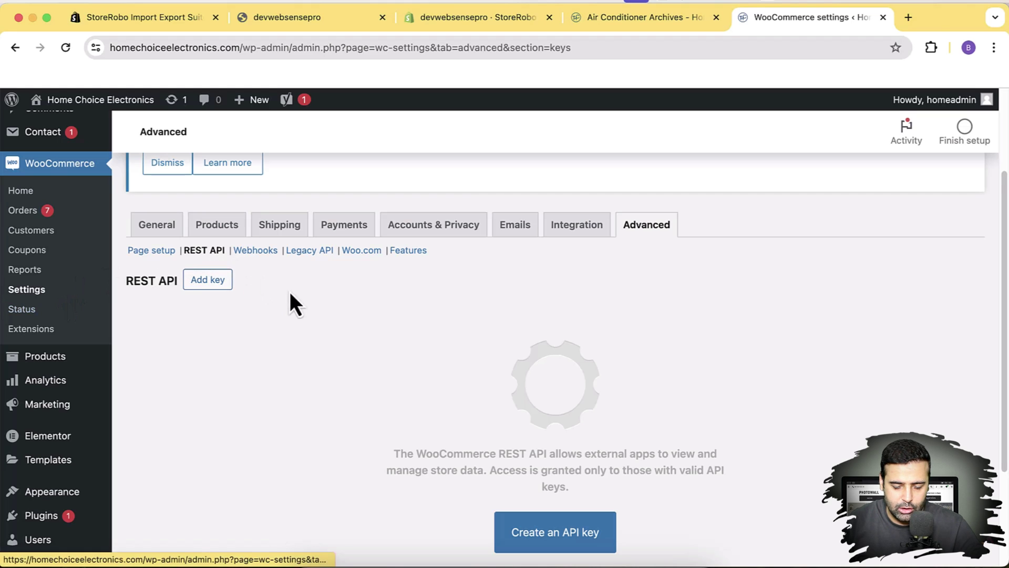
- Generate a Read/Write WooCommerce REST API key described 'Shopify'
scroll(290, 294, "down", 3)
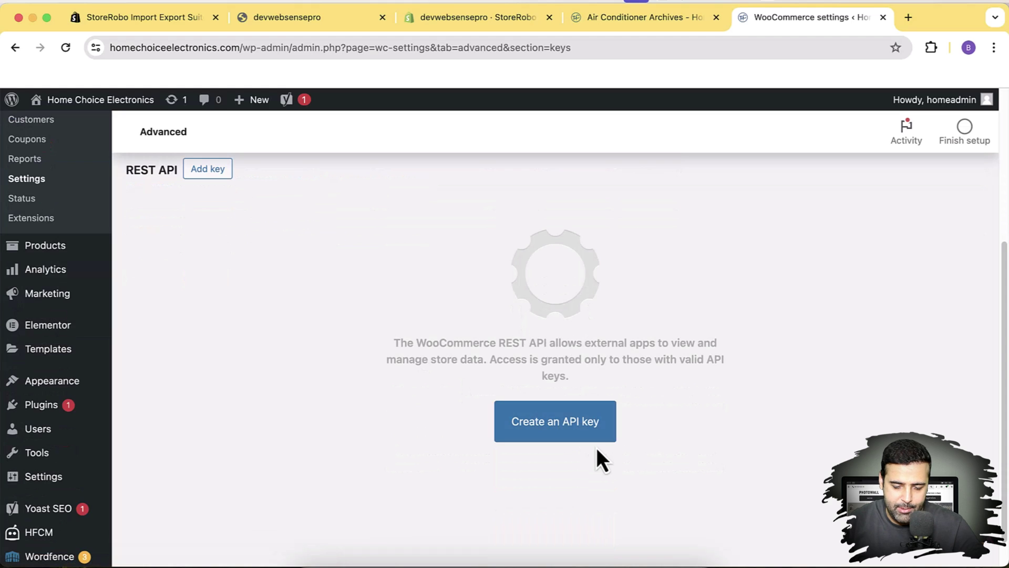
left_click(591, 425)
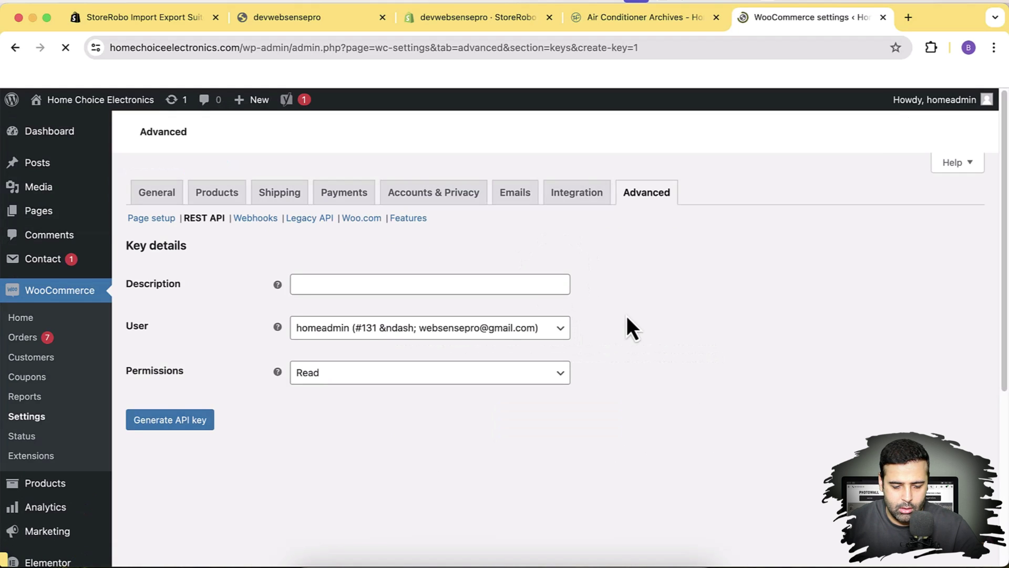
scroll(450, 349, "down", 2)
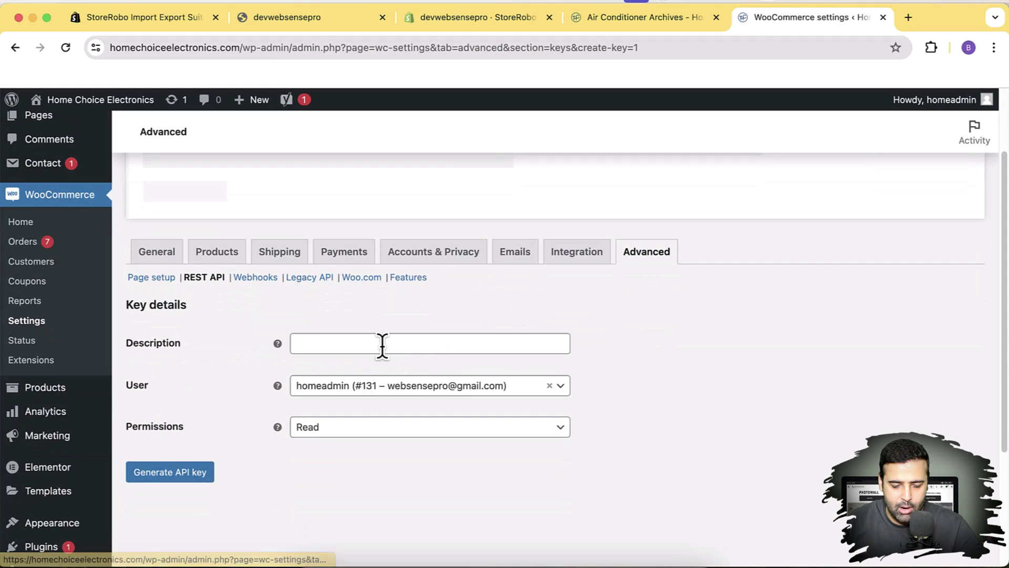
left_click(382, 345)
type("Shopify")
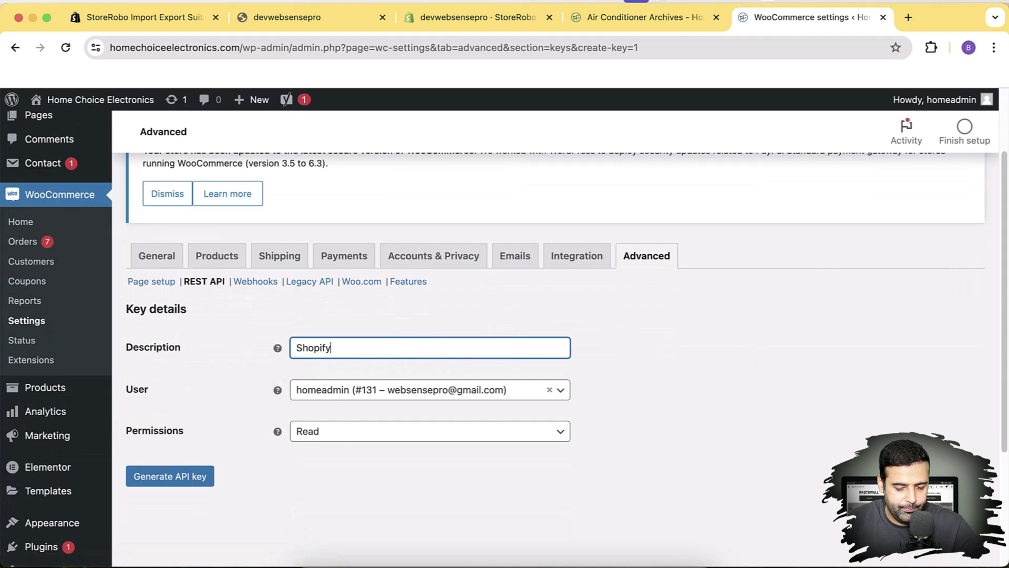
key("Tab")
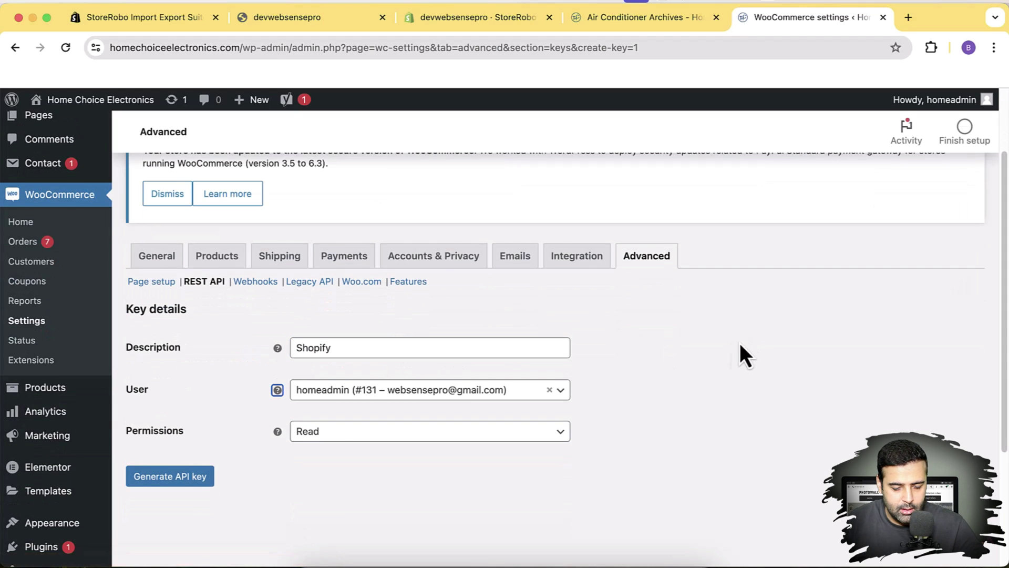
scroll(739, 354, "down", 1)
left_click(419, 412)
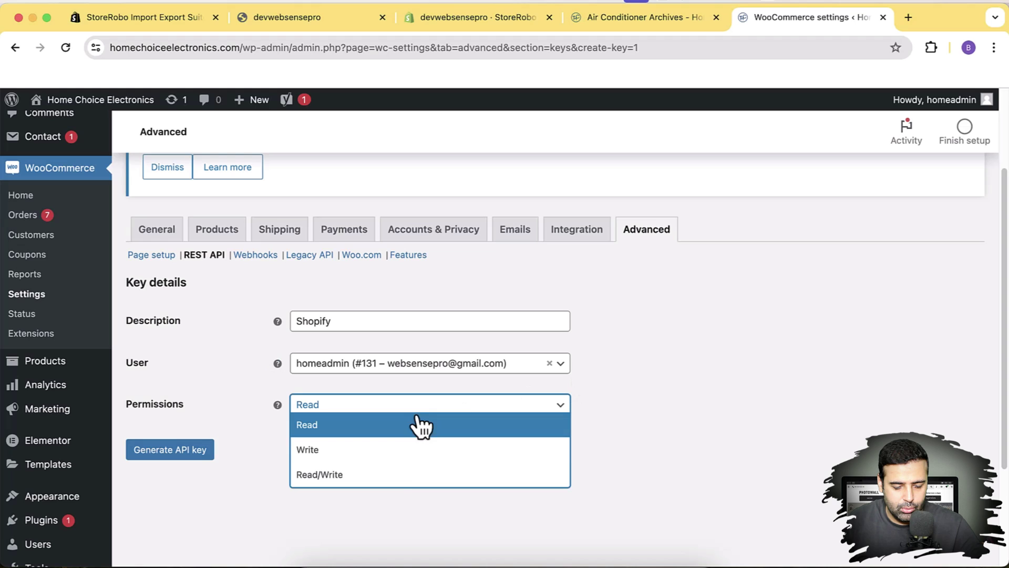
left_click(412, 478)
scroll(410, 493, "down", 1)
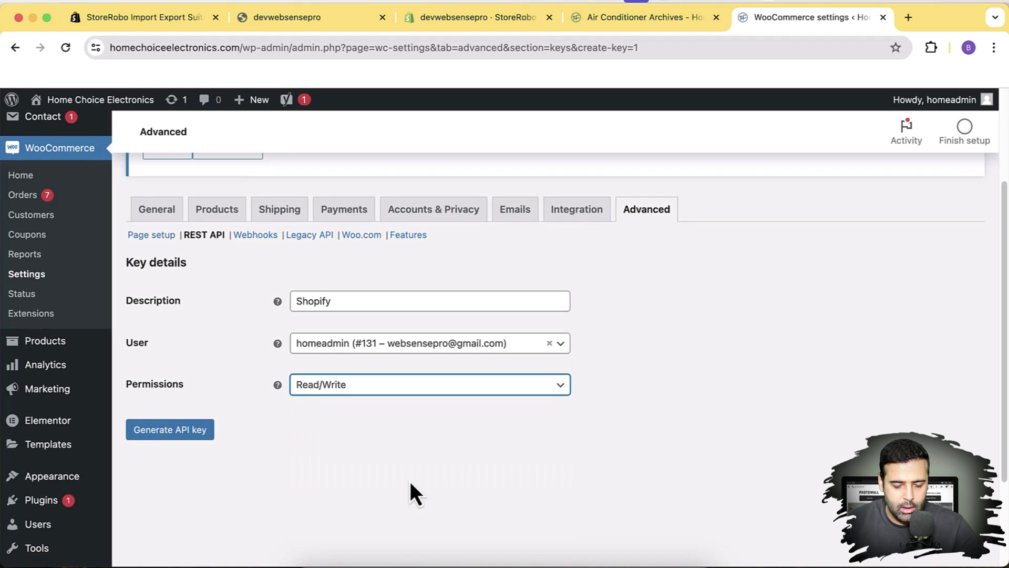
left_click(200, 435)
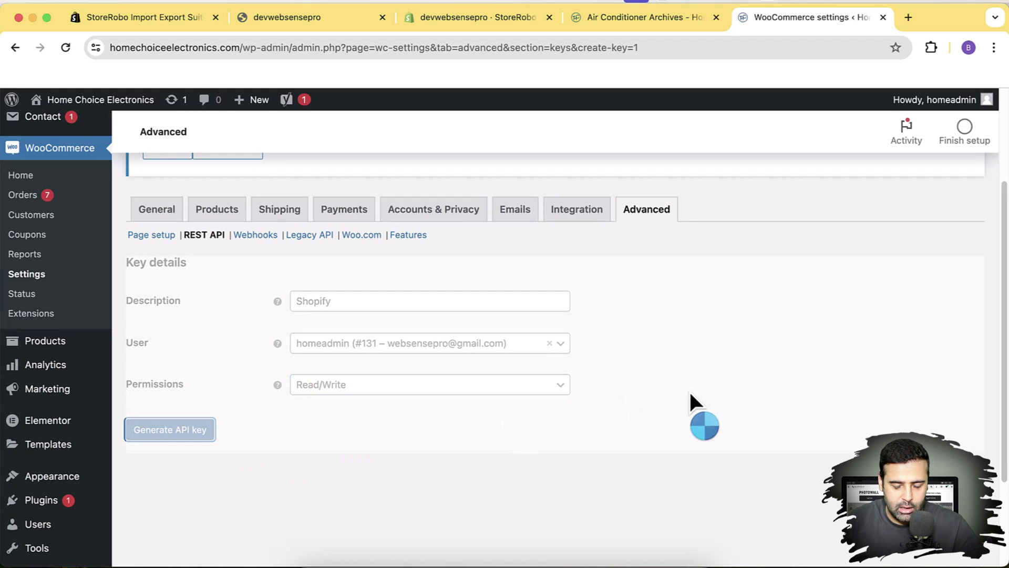
scroll(685, 372, "down", 3)
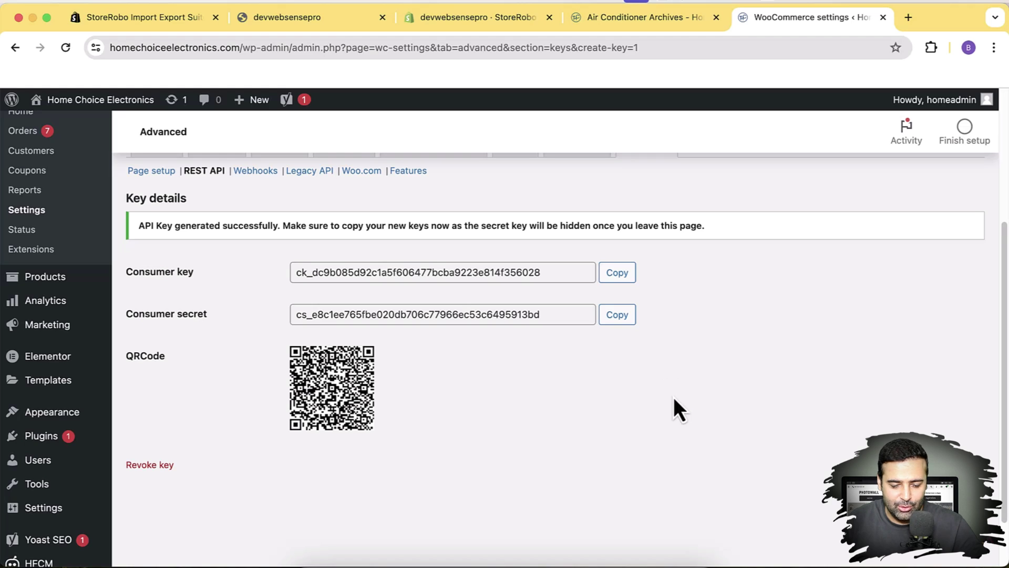
- Paste the WooCommerce consumer key and consumer secret into StoreRobo's WooCommerce API form
left_click(617, 272)
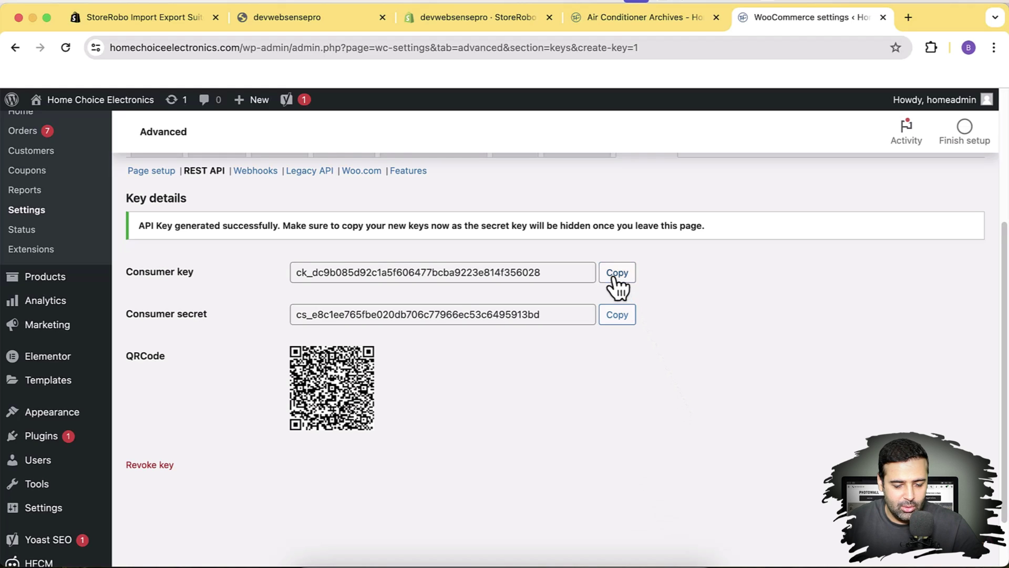
left_click(478, 17)
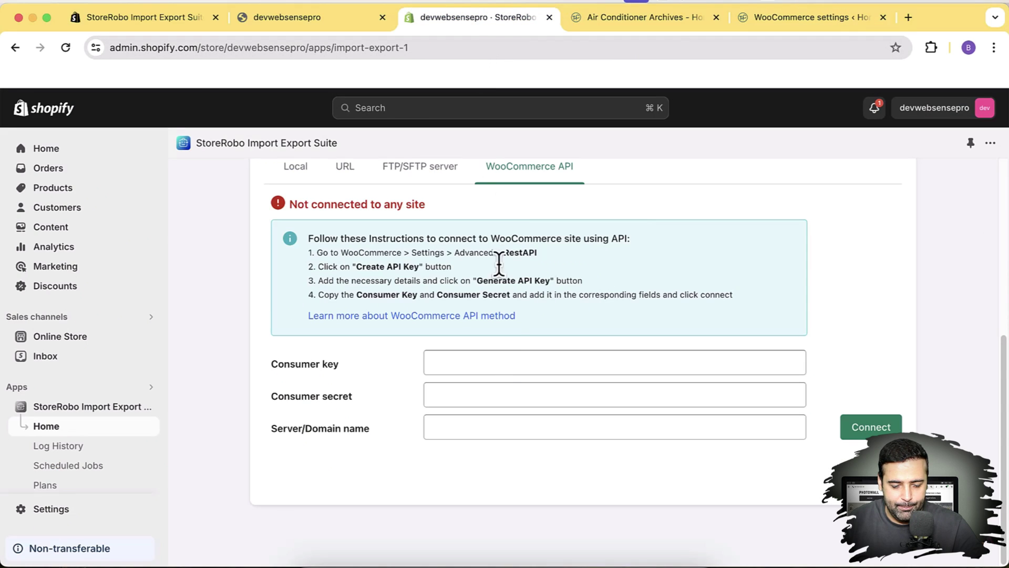
left_click(508, 366)
key("super+v")
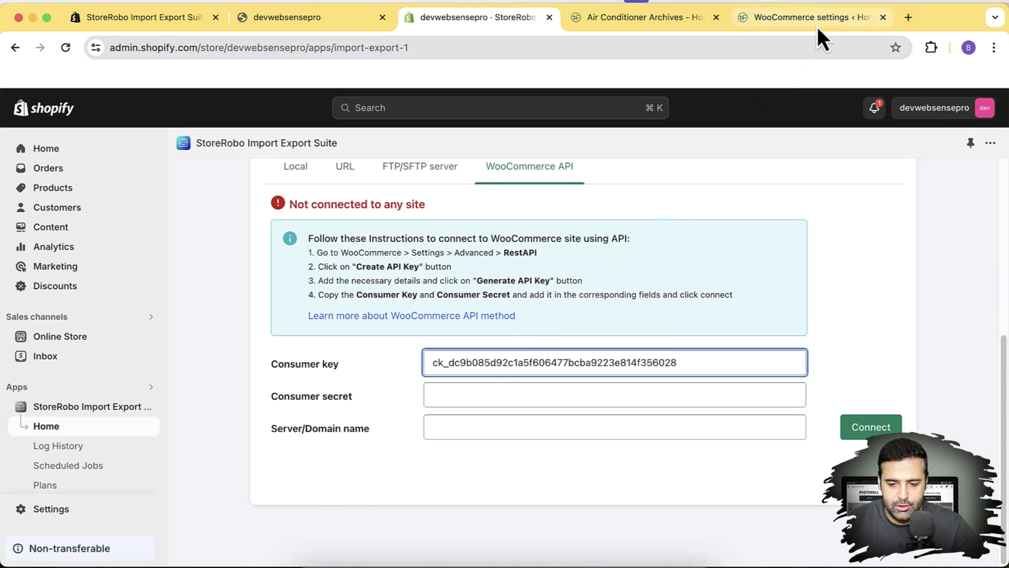
left_click(818, 24)
left_click(625, 319)
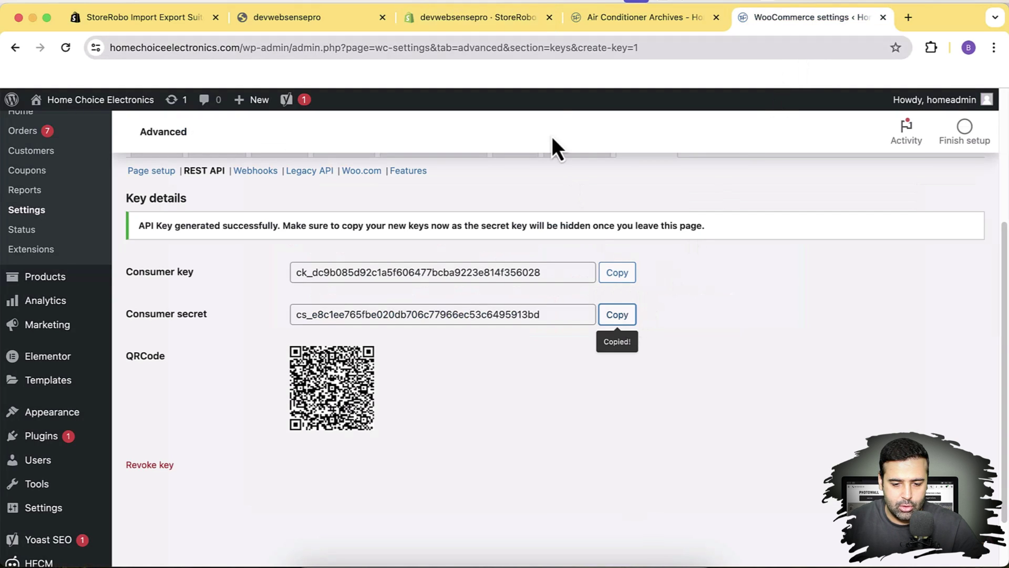
left_click(504, 23)
left_click(453, 399)
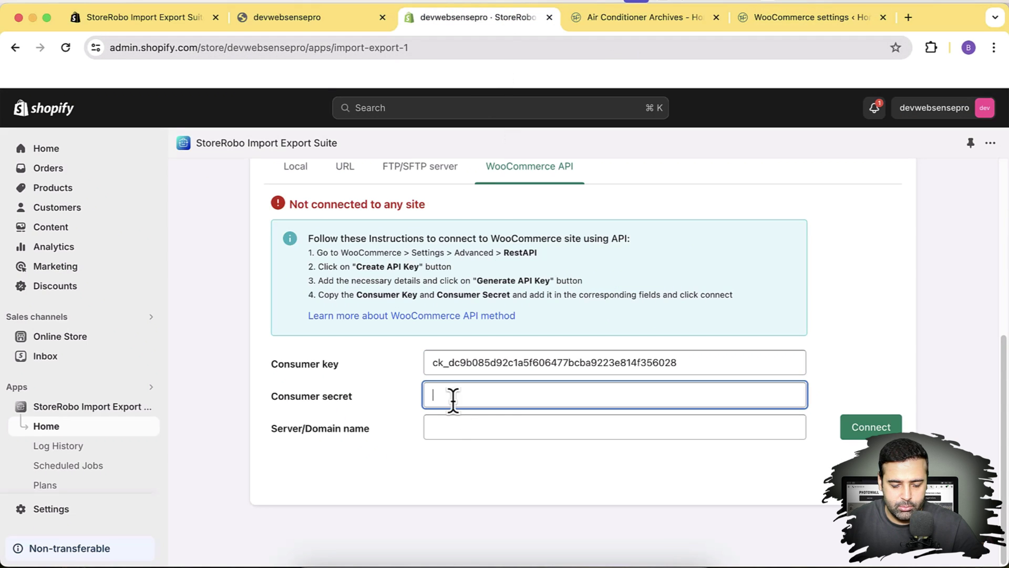
key("super+v")
left_click(578, 425)
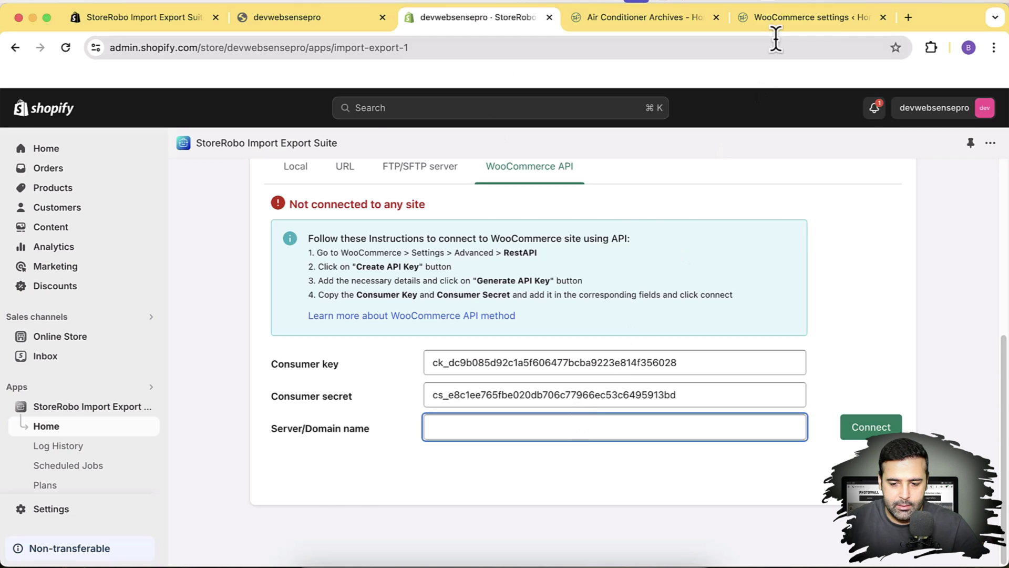
left_click(789, 17)
left_click_drag(236, 47, 110, 48)
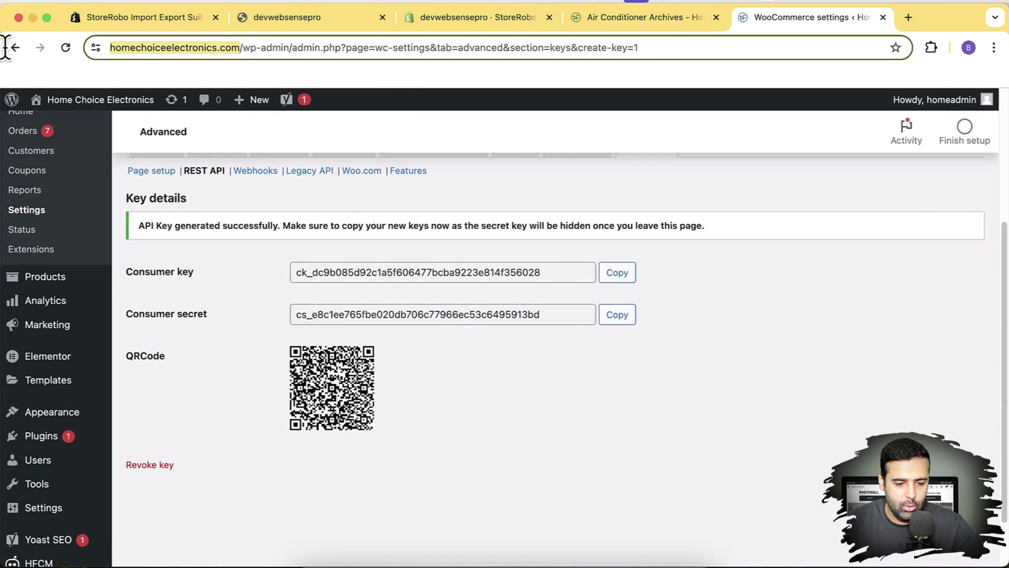
left_click(441, 24)
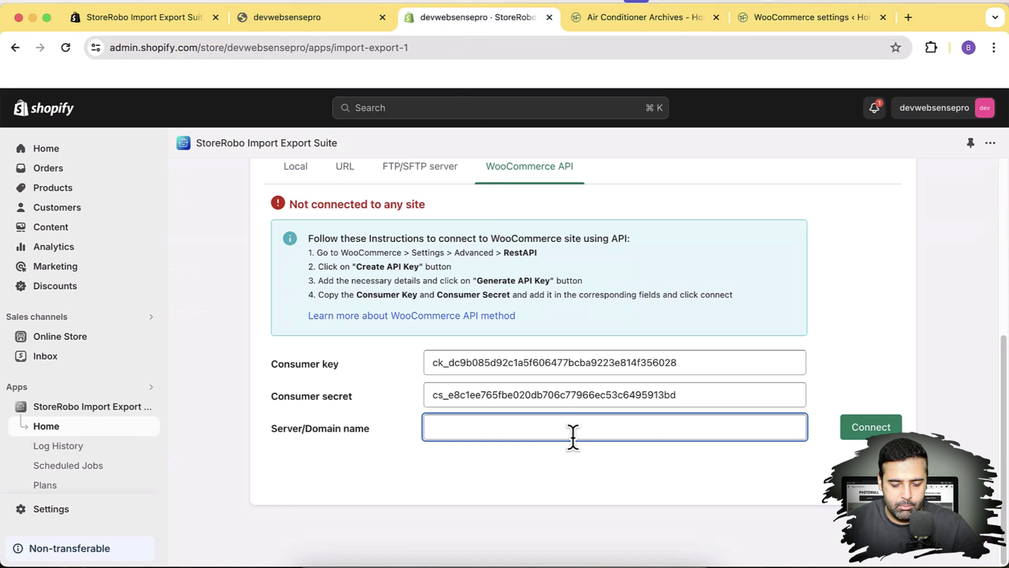
key("super+v")
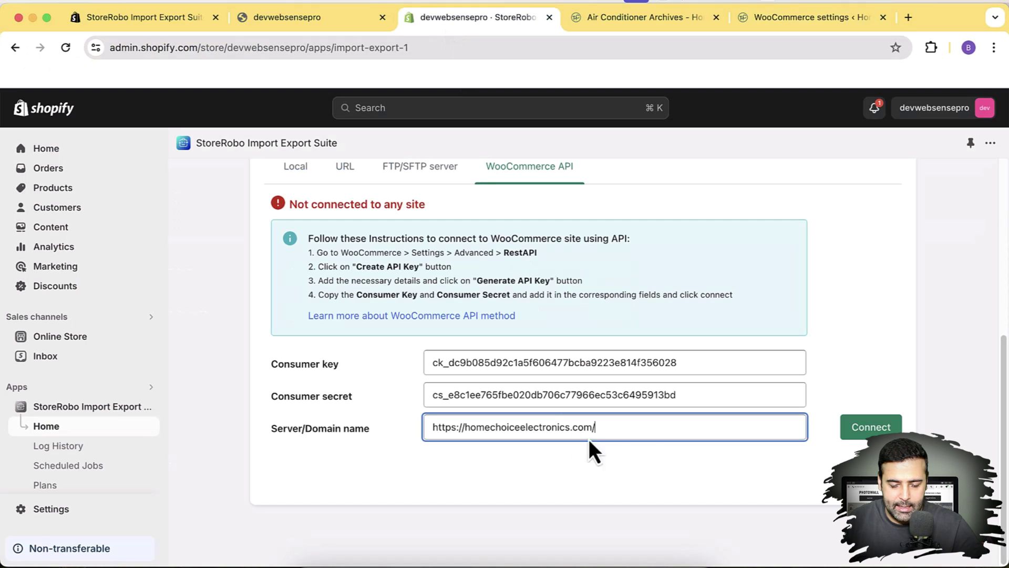
left_click(871, 427)
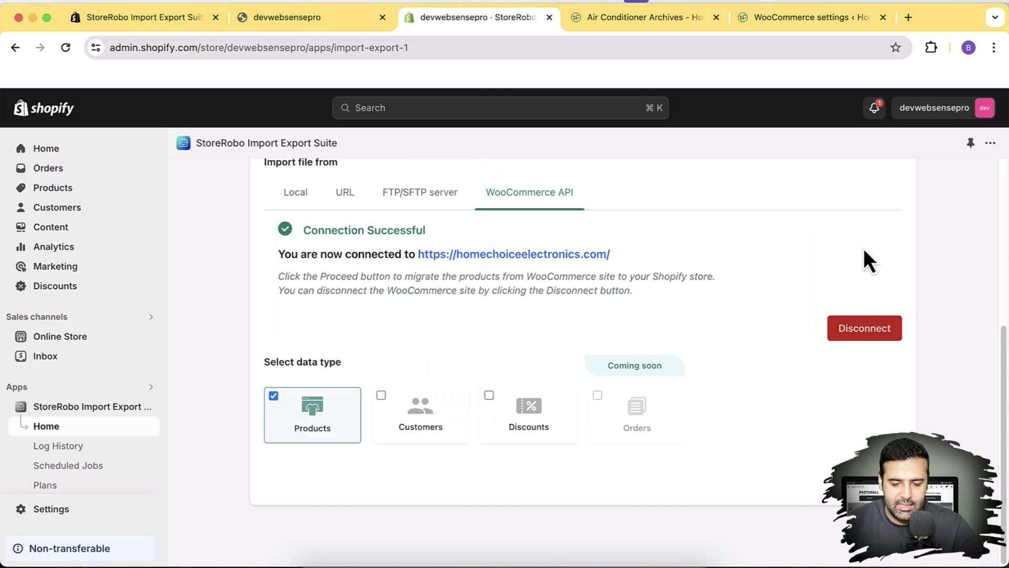
- Open the Shopify Products list (four Nike items) in a new tab, then return to the WooCommerce key page
scroll(863, 248, "up", 4)
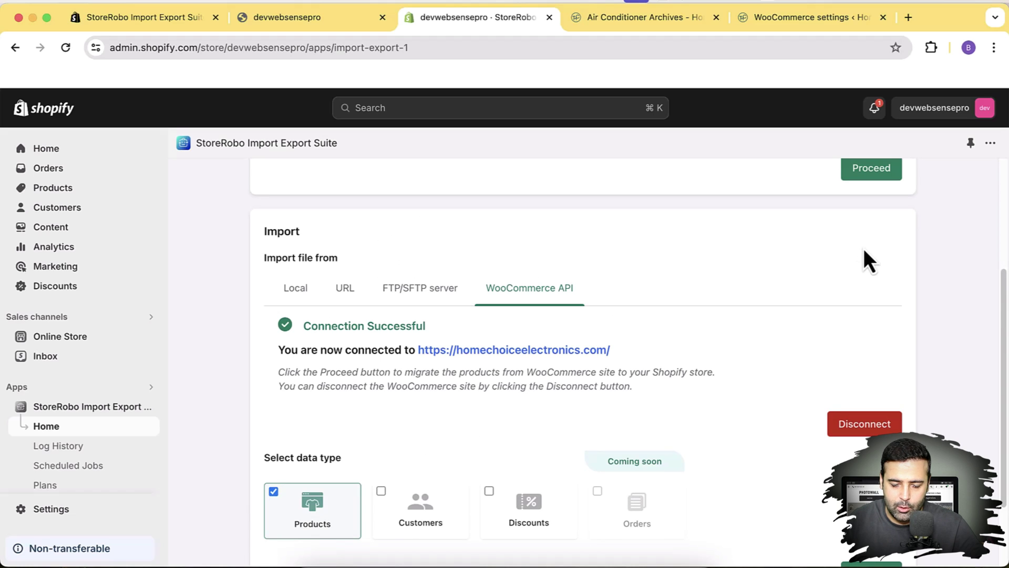
scroll(840, 276, "down", 1)
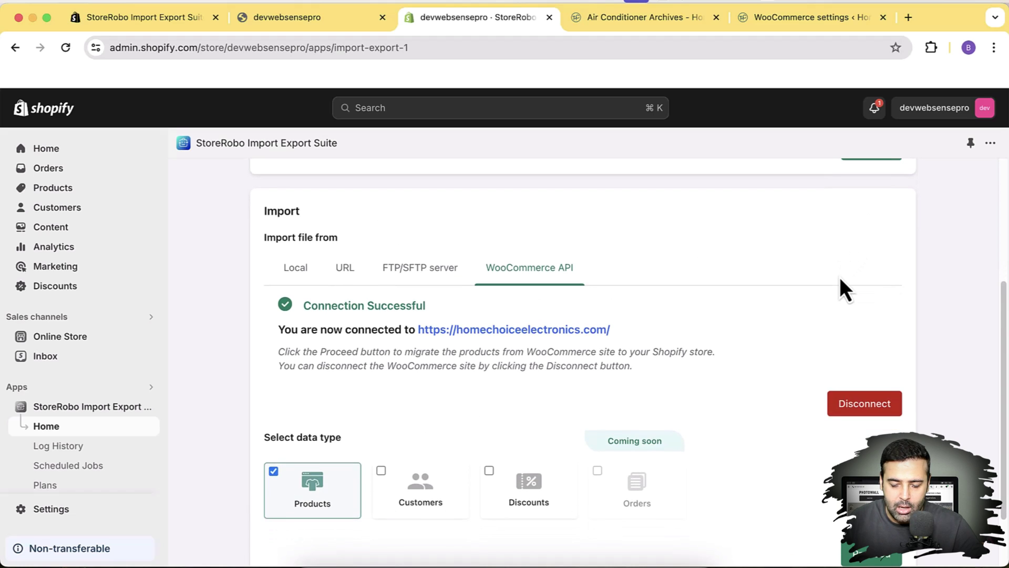
scroll(772, 331, "down", 1)
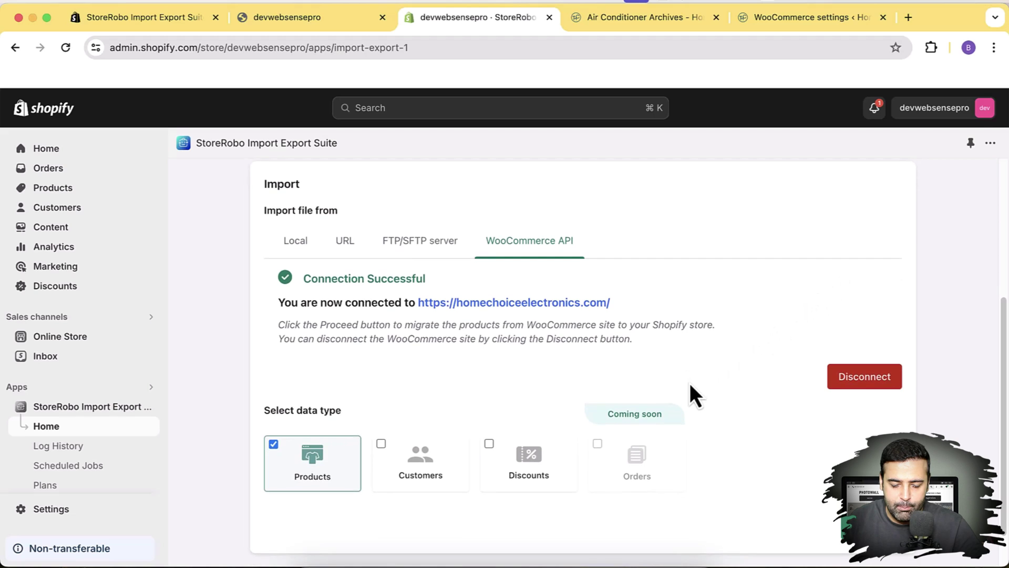
scroll(690, 385, "up", 1)
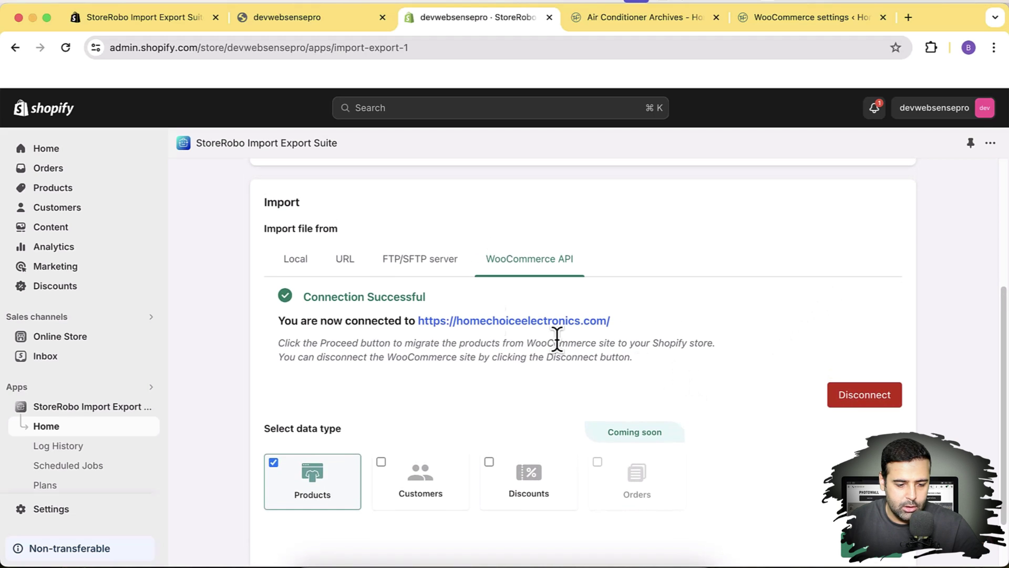
left_click(82, 194, "super")
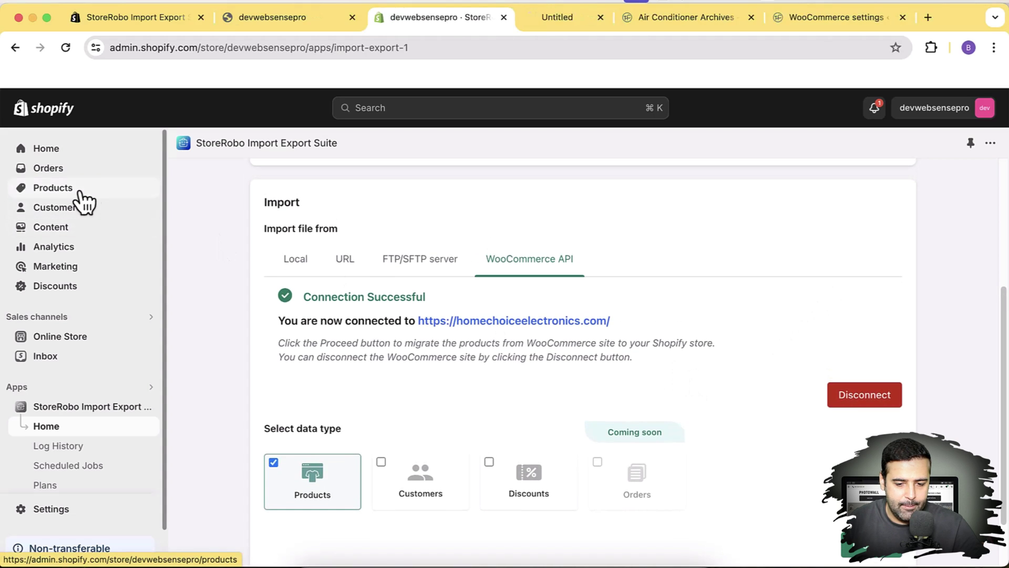
left_click(512, 18)
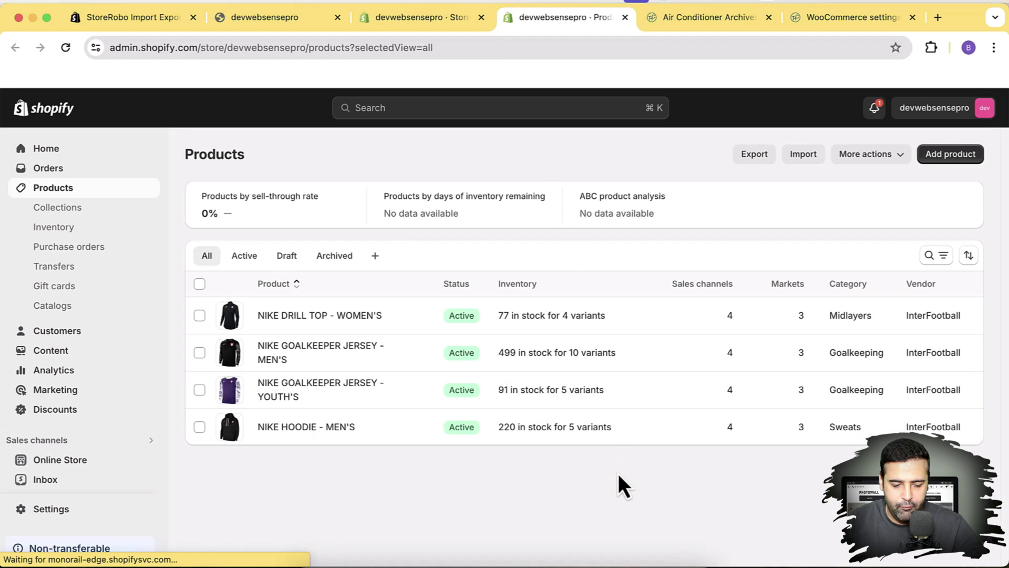
left_click(817, 24)
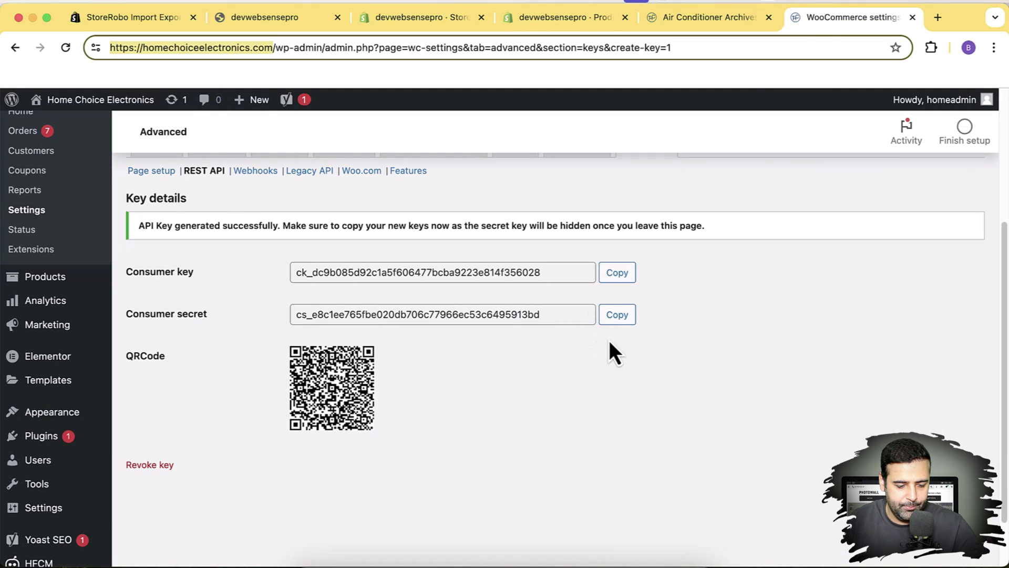
scroll(609, 345, "up", 4)
- Bring up the WooCommerce All Products list to confirm its 235 products, then return to StoreRobo
scroll(608, 348, "down", 1)
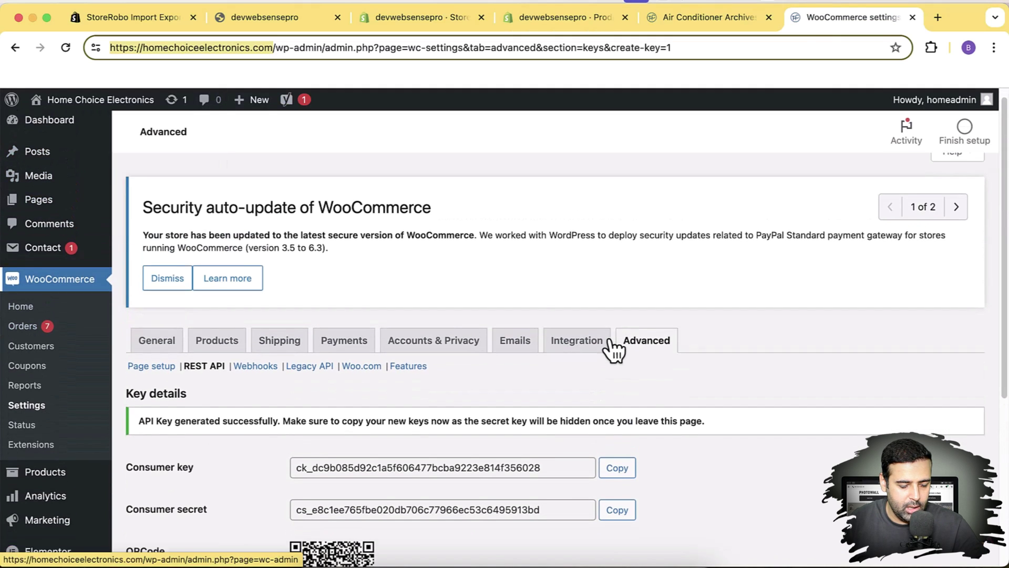
mouse_move(45, 454)
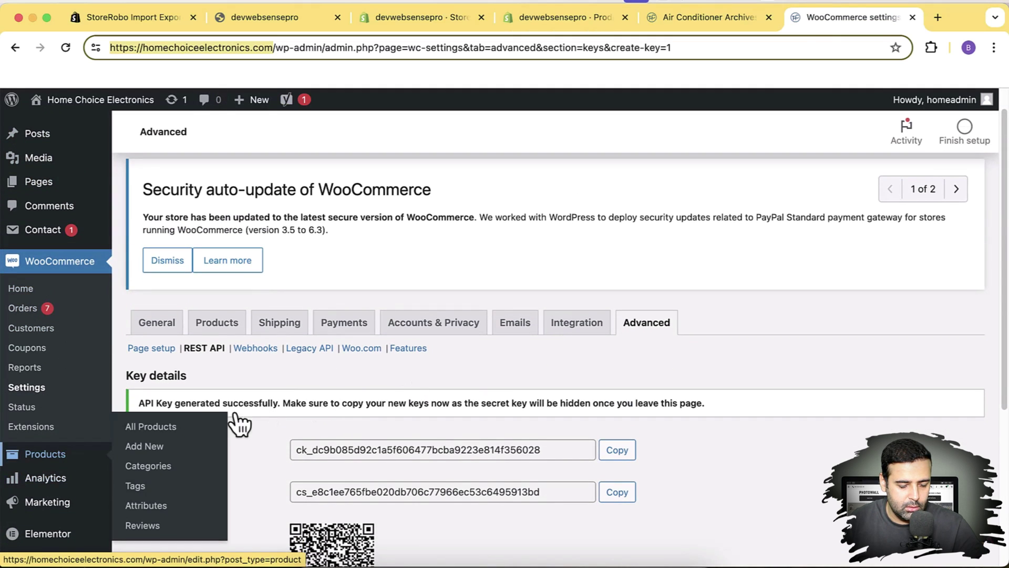
left_click(186, 428)
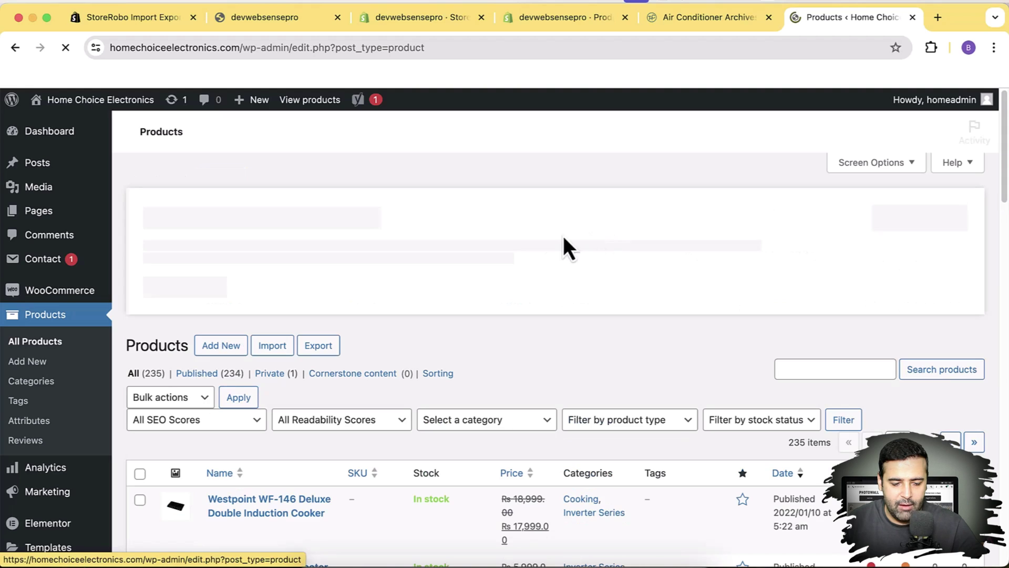
scroll(158, 295, "down", 2)
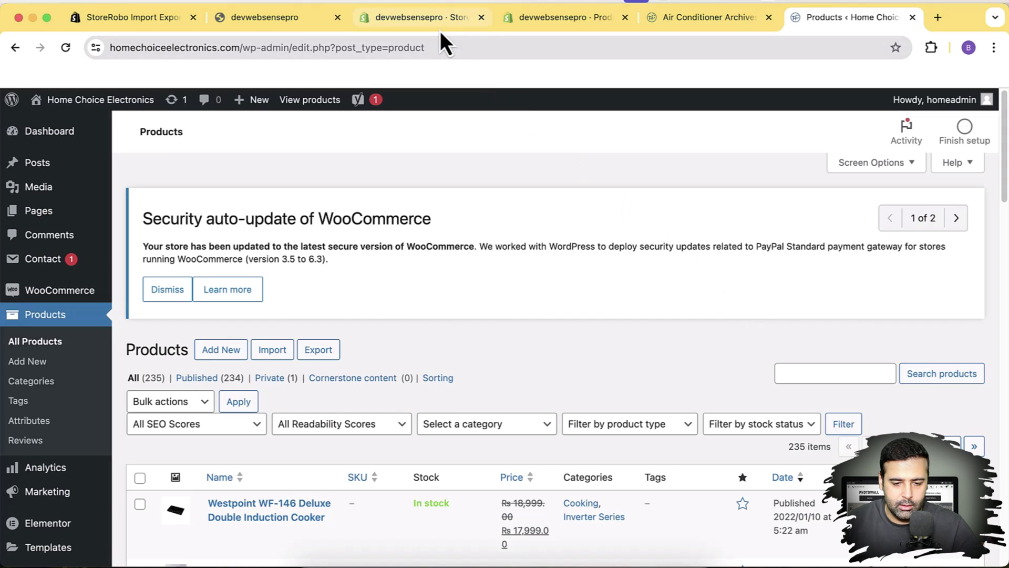
left_click(440, 31)
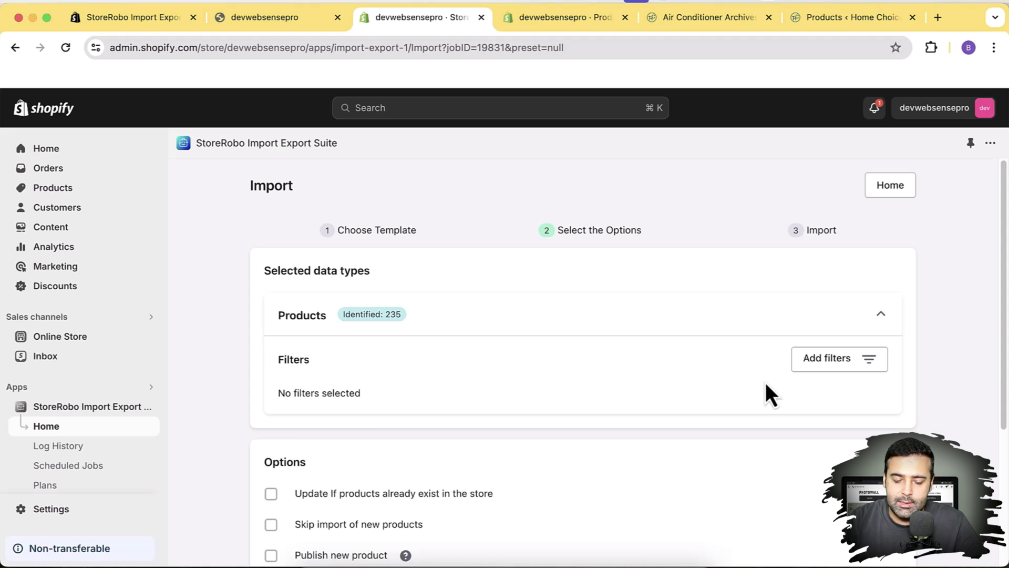
- Review the import options, noting the 235 identified products and the update-existing-products option
scroll(767, 386, "down", 3)
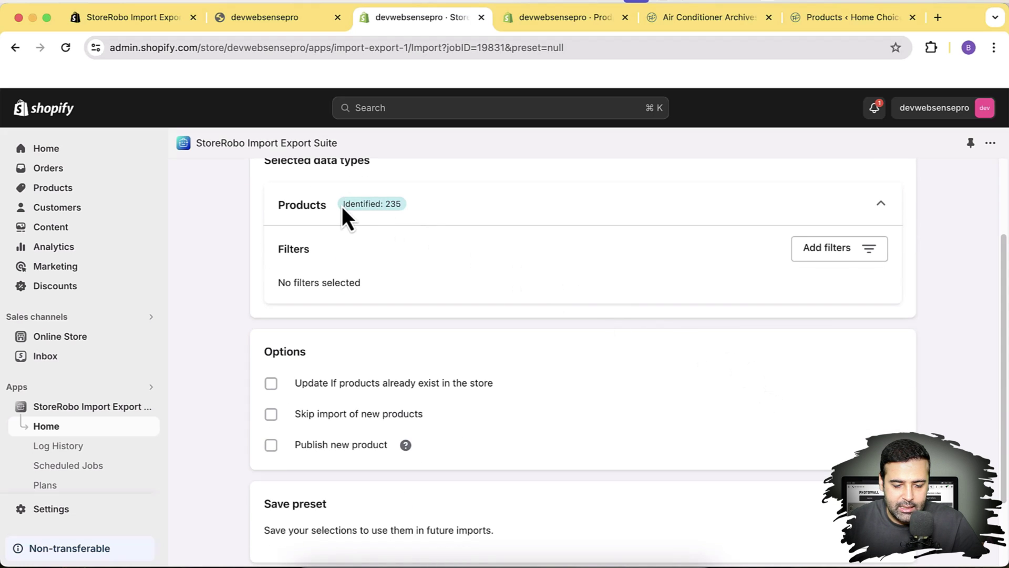
left_click_drag(342, 203, 398, 206)
scroll(399, 207, "down", 1)
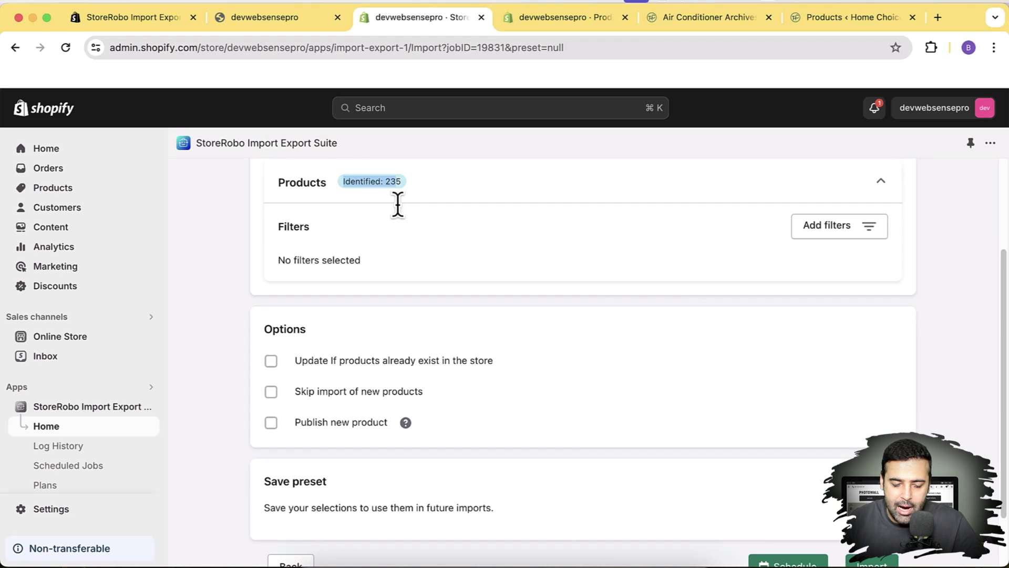
left_click_drag(494, 367, 272, 366)
scroll(285, 372, "down", 1)
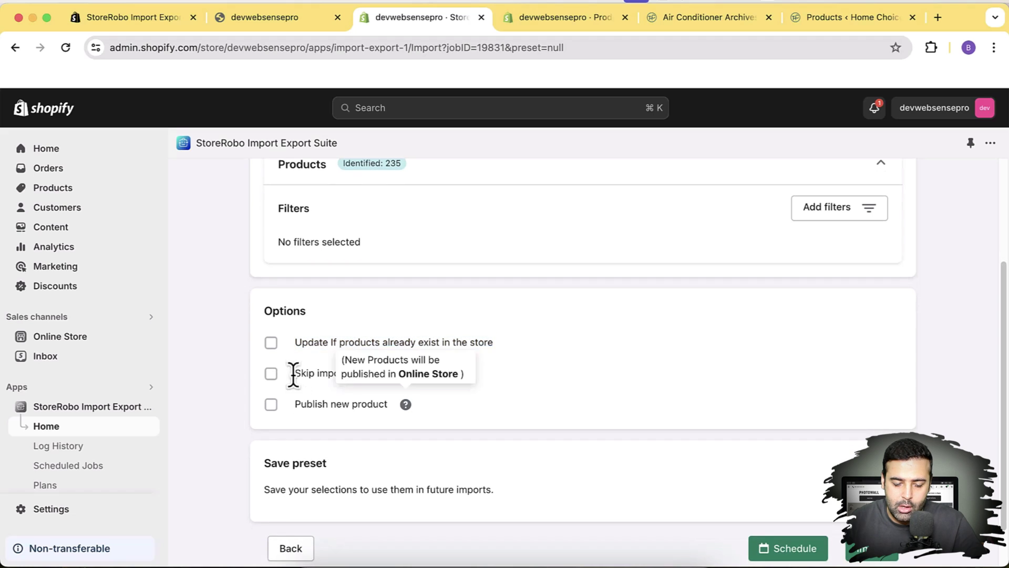
left_click_drag(294, 377, 421, 372)
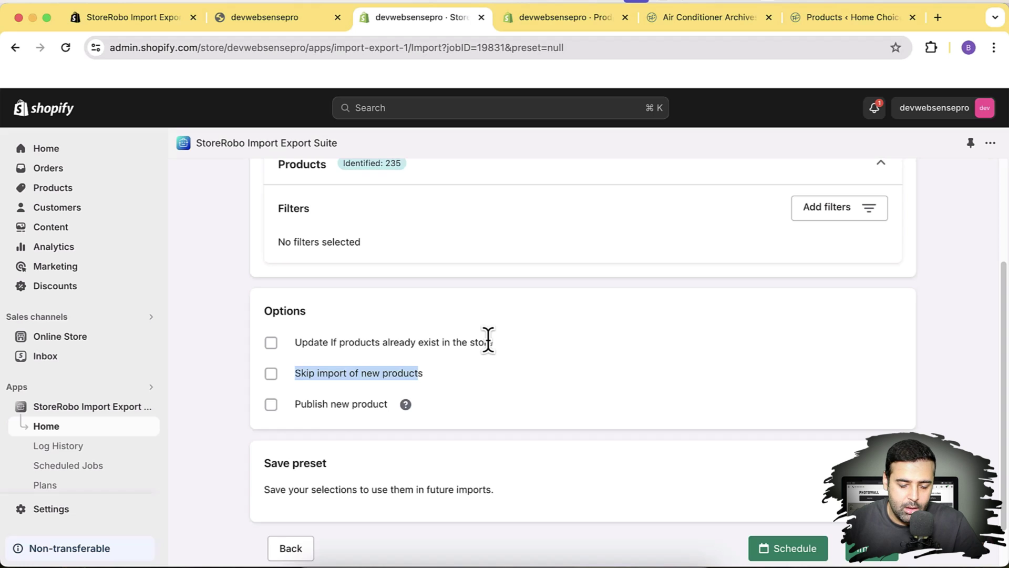
scroll(488, 345, "down", 1)
- Enable the 'Publish new product' option so imported products go live
left_click(296, 381)
left_click_drag(296, 381, 389, 385)
mouse_move(389, 386)
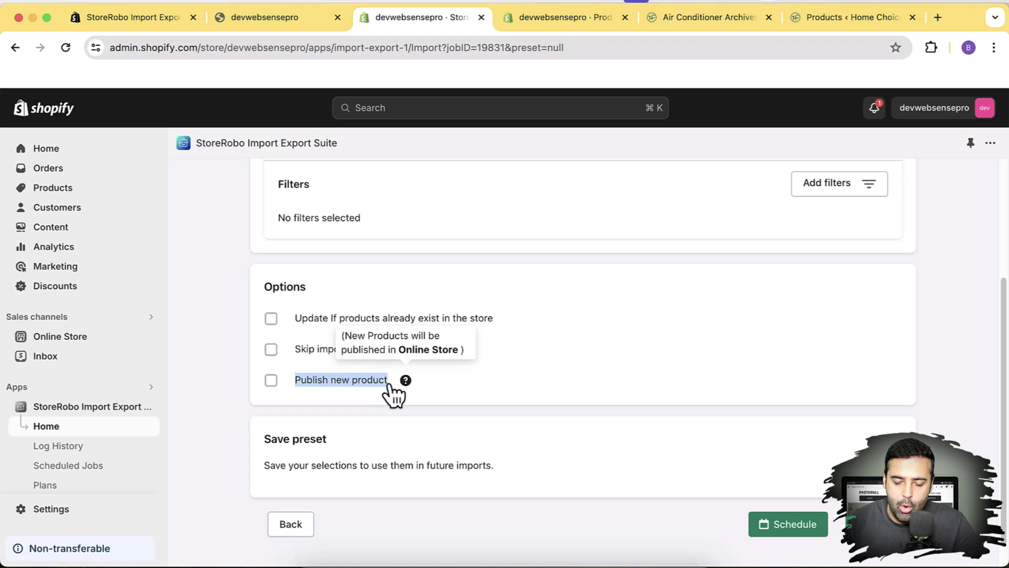
left_click(273, 383)
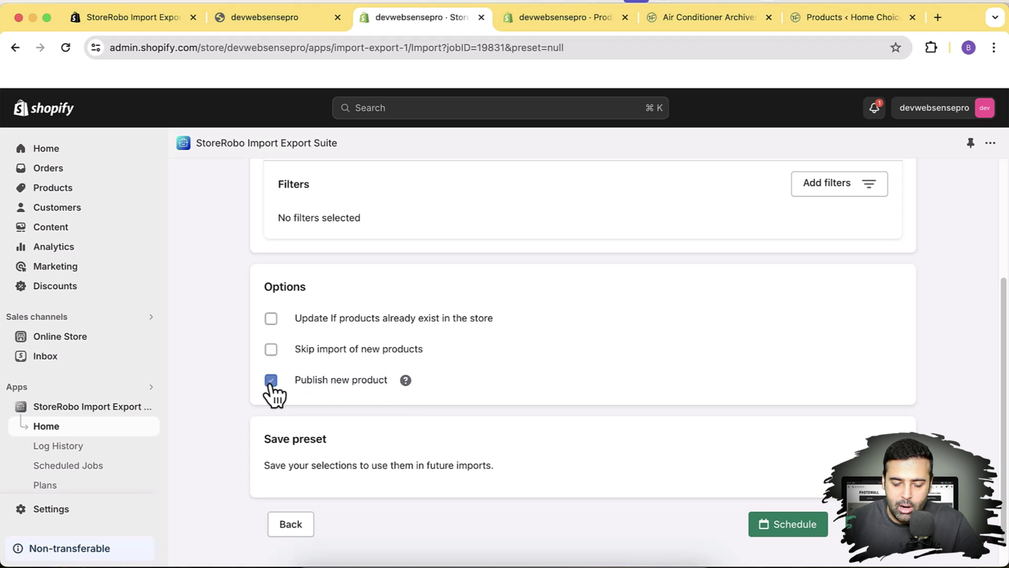
scroll(722, 354, "up", 2)
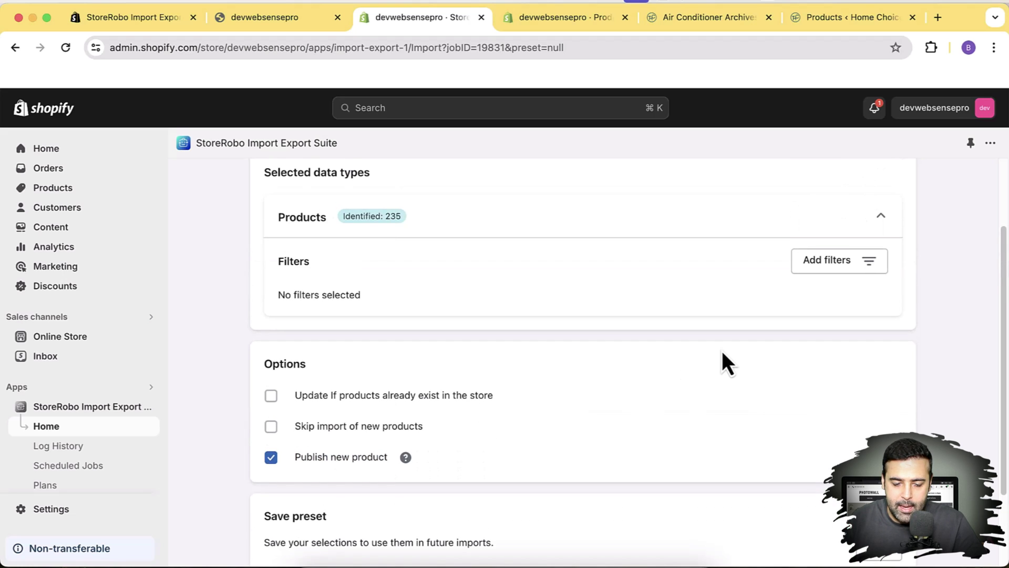
scroll(722, 362, "down", 4)
left_click(875, 499)
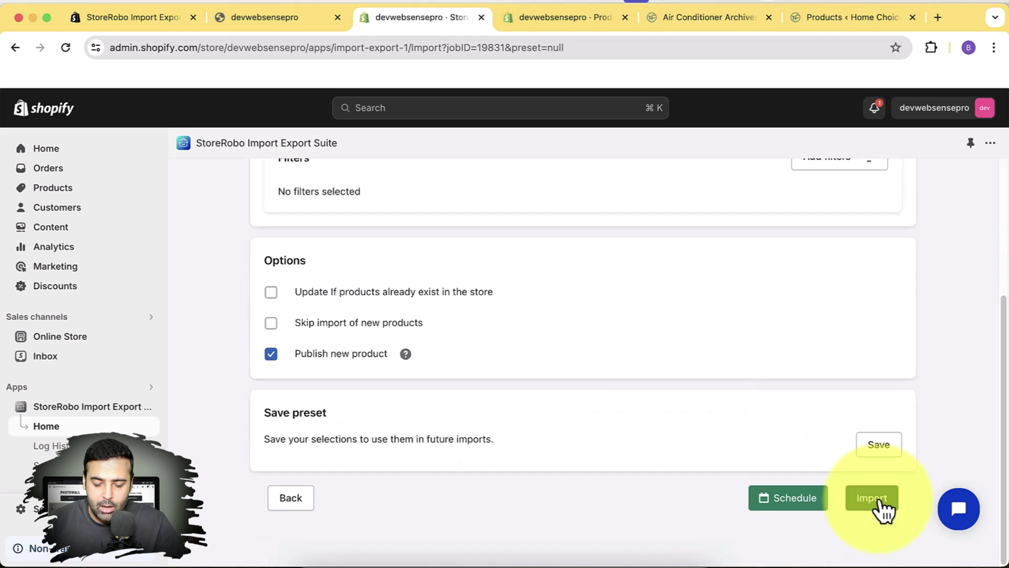
- Cancel scheduling and run the import of the 235 products immediately
left_click(780, 507)
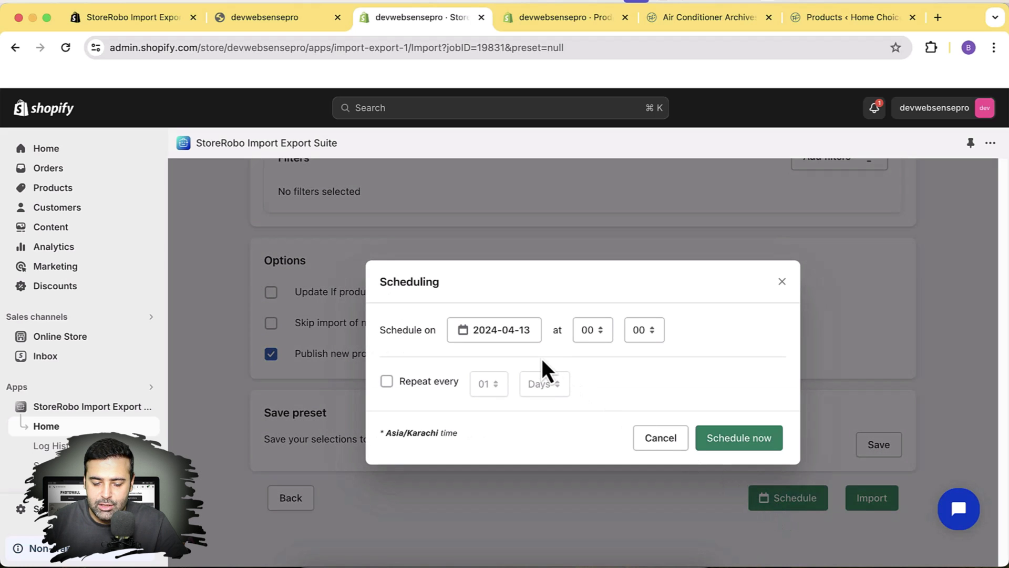
left_click(663, 441)
scroll(912, 325, "up", 3)
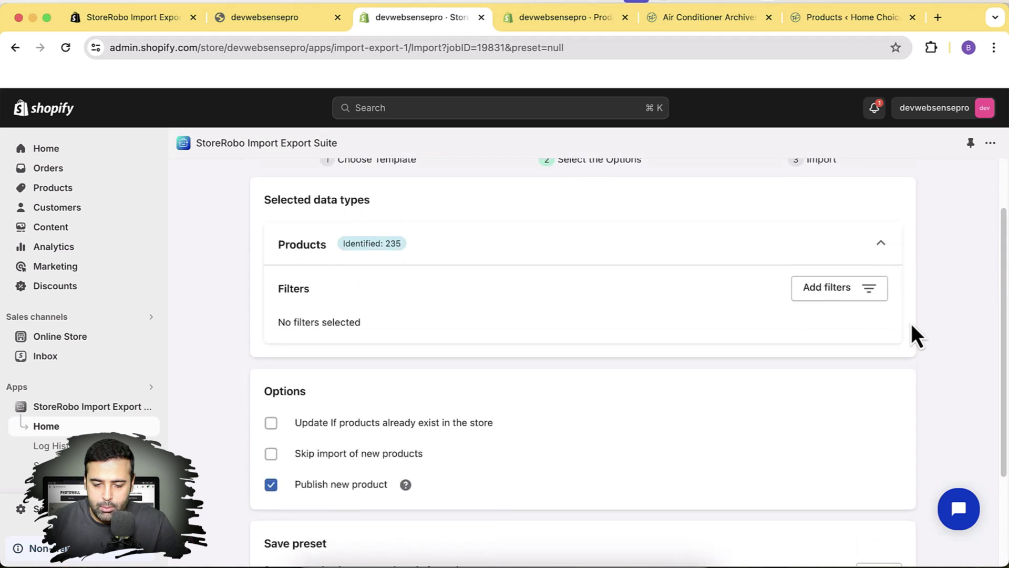
scroll(912, 325, "down", 3)
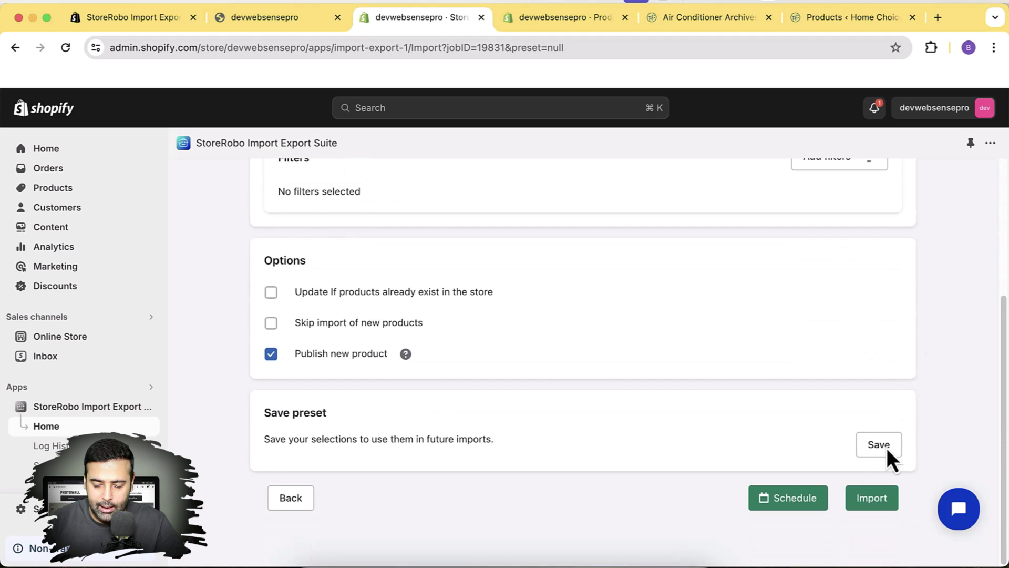
left_click(873, 501)
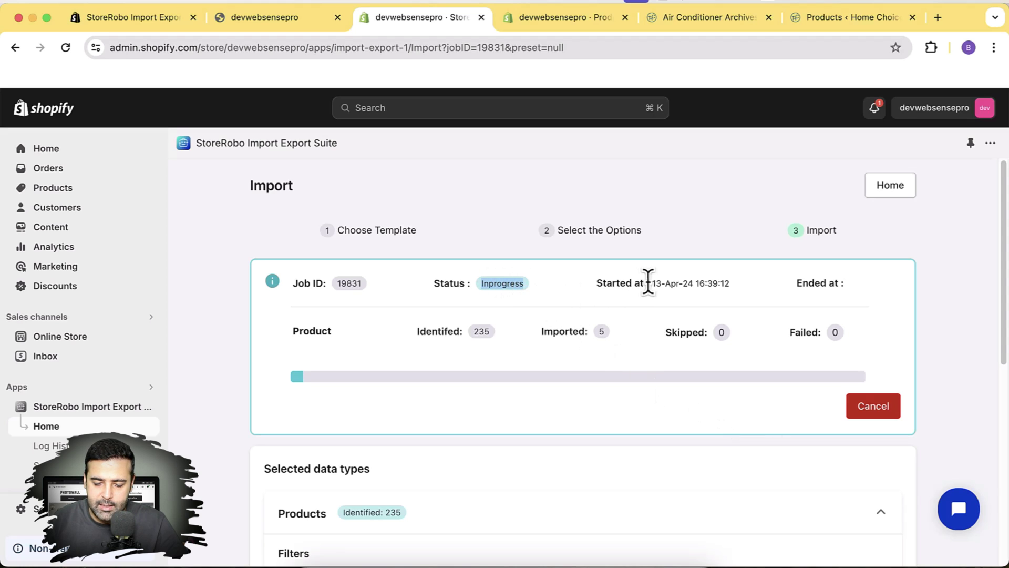
- Wait for import job 19831 to complete with 230 imported, 5 skipped, 0 failed
left_click_drag(652, 284, 709, 284)
left_click(730, 295)
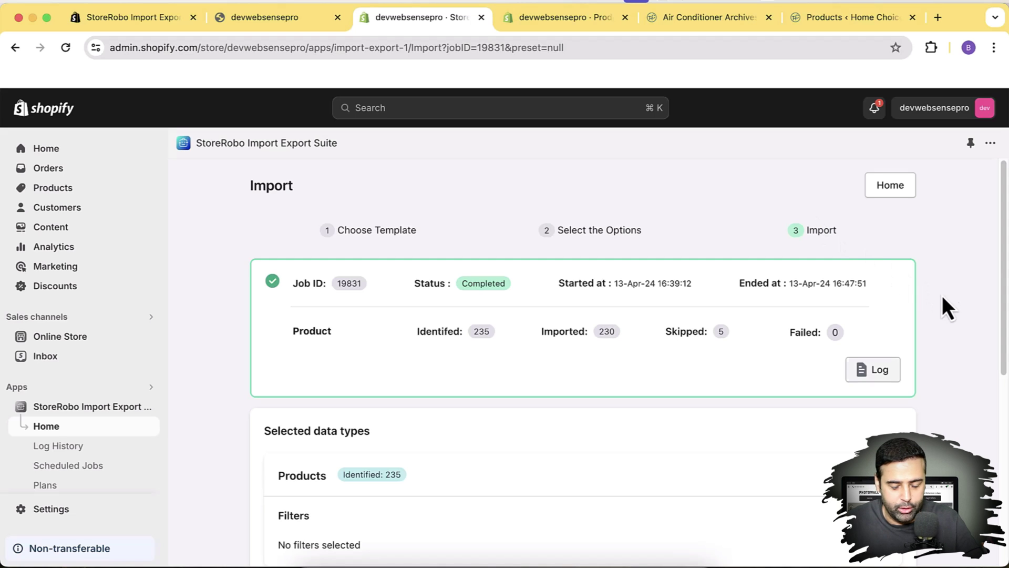
scroll(942, 295, "down", 2)
scroll(941, 295, "up", 2)
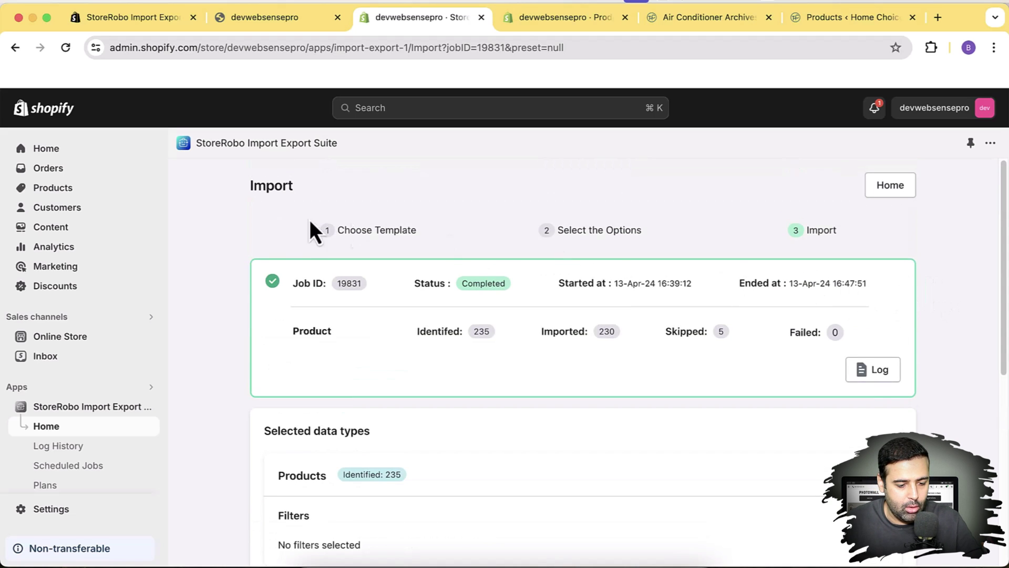
- Open Shopify's Products list and preview AC Gree Split 24FITH6G/6C/6S on the online store
left_click(86, 191)
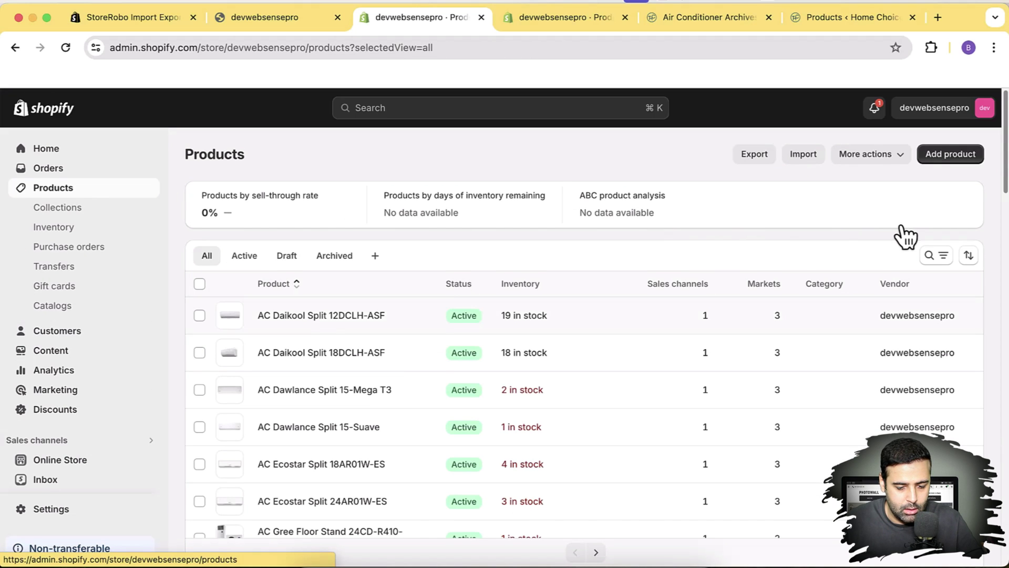
scroll(907, 247, "down", 4)
scroll(917, 271, "down", 10)
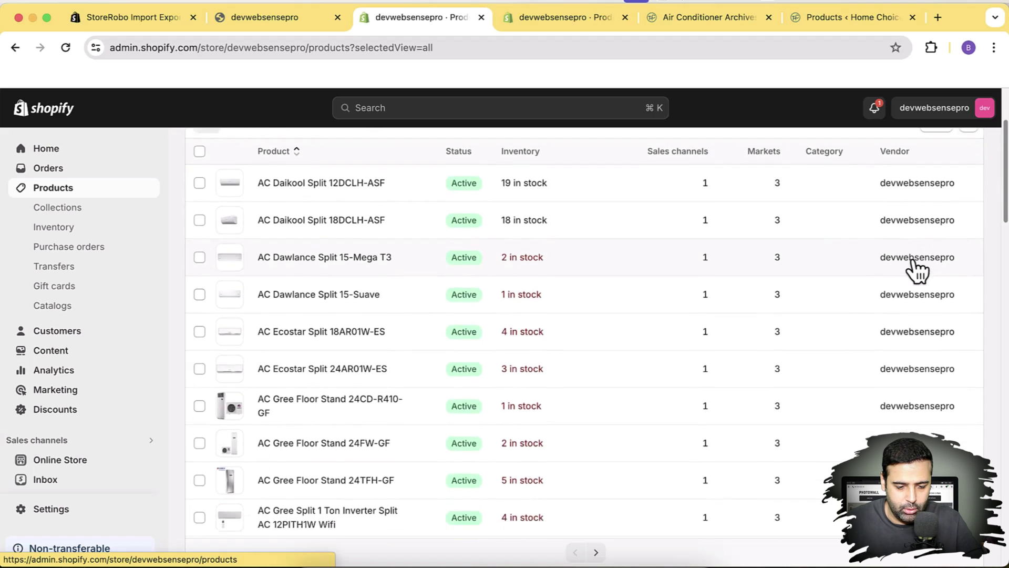
scroll(761, 241, "down", 9)
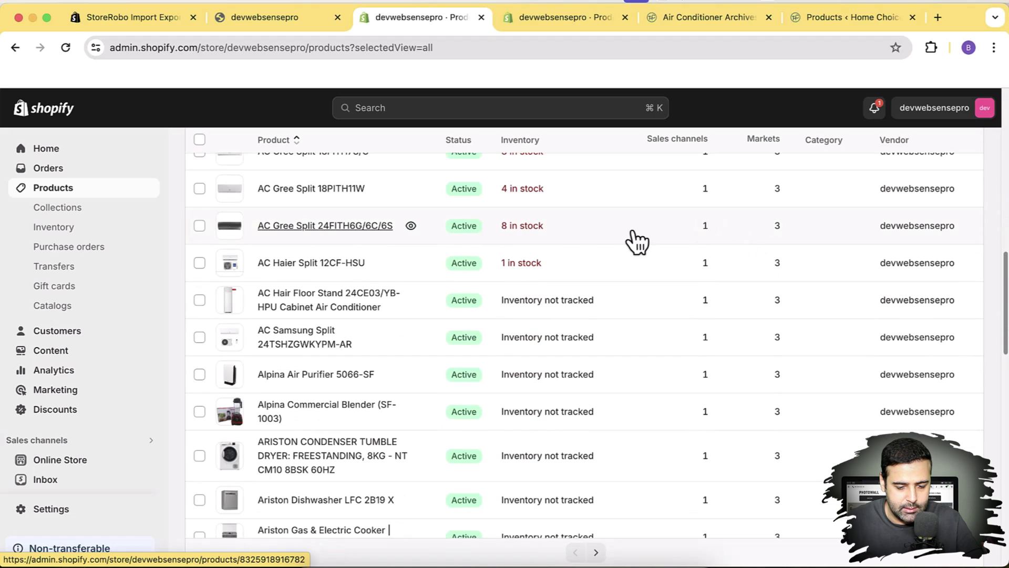
left_click(411, 226)
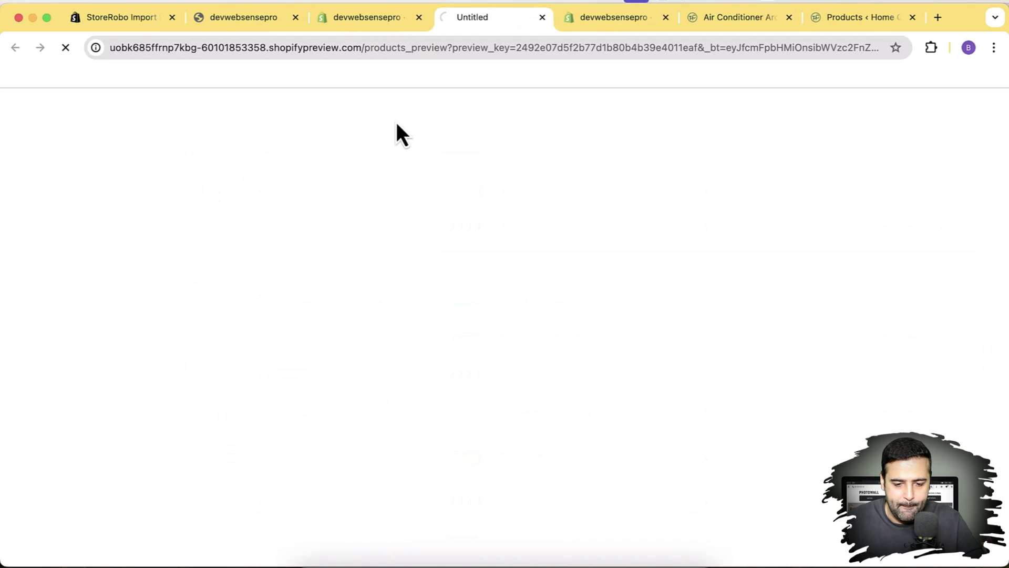
- Review the AC Gree Split 24FITH6G/6C/6S product page on the storefront
left_click(380, 27)
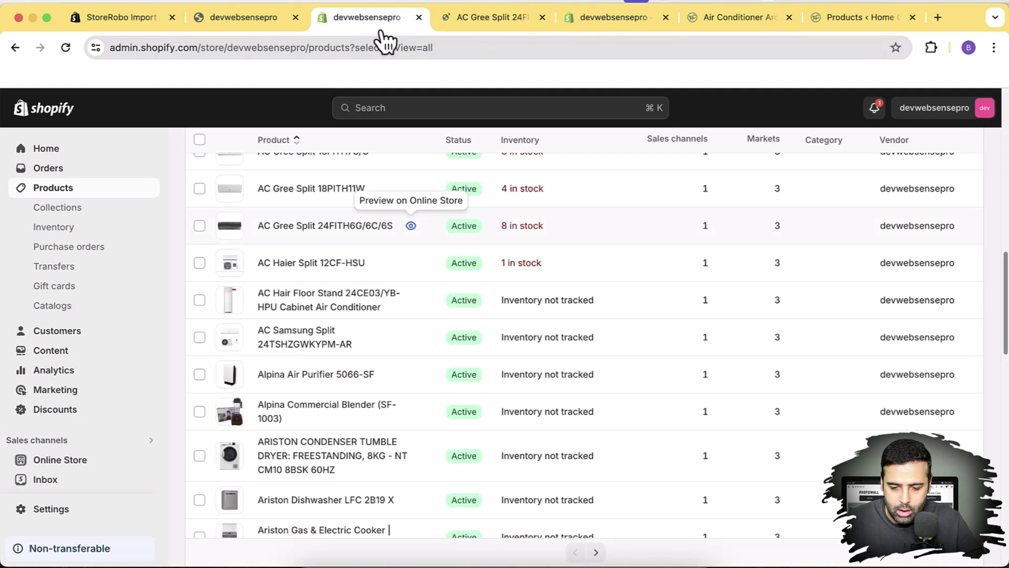
left_click(484, 21)
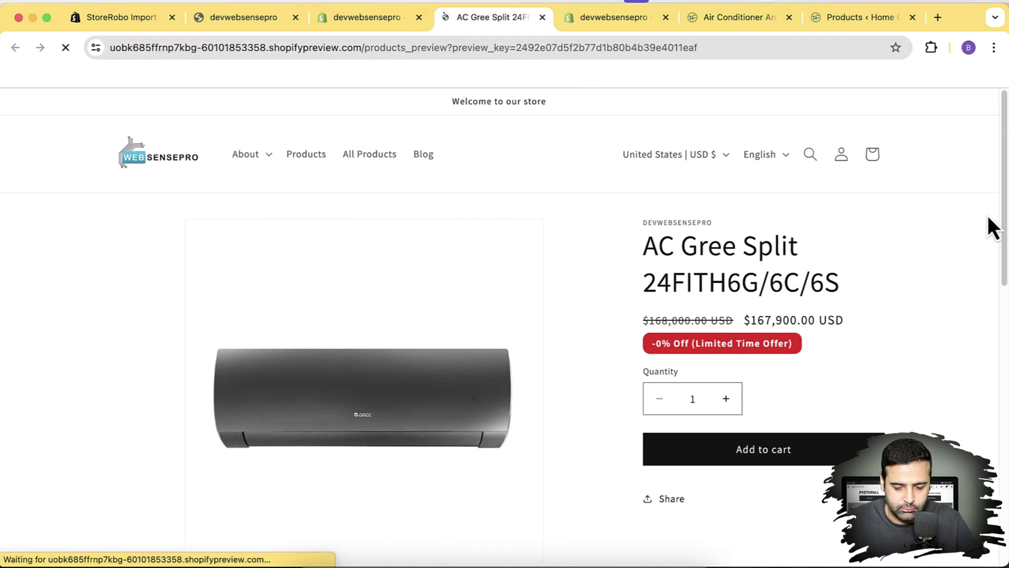
scroll(988, 215, "down", 2)
scroll(988, 216, "down", 3)
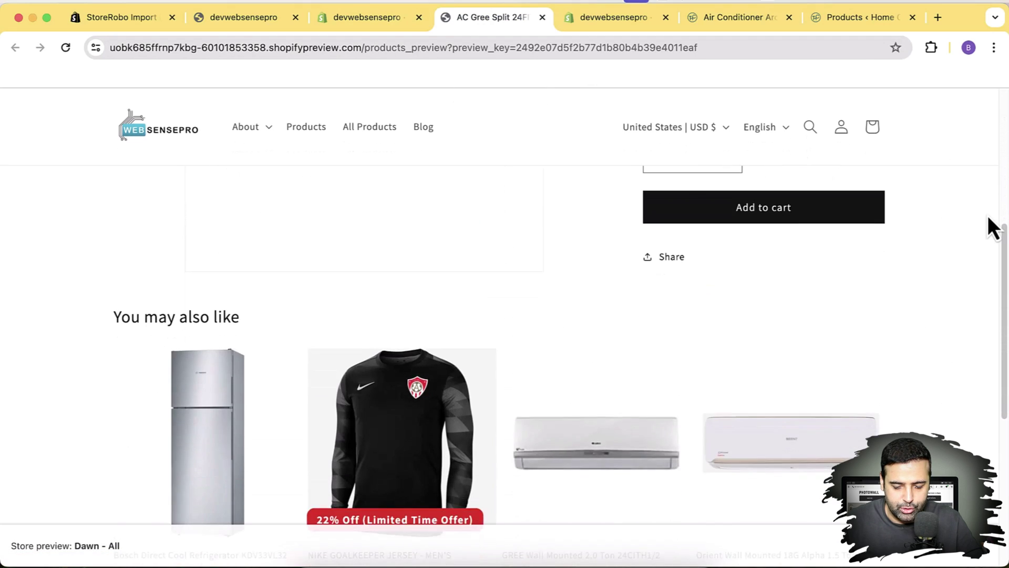
scroll(988, 216, "up", 4)
scroll(896, 271, "down", 4)
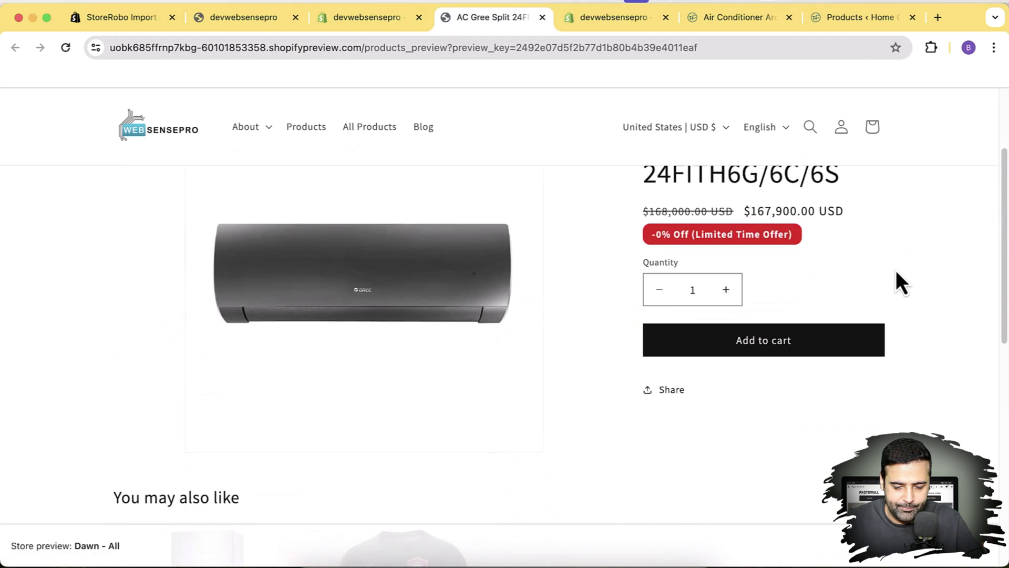
scroll(895, 270, "up", 5)
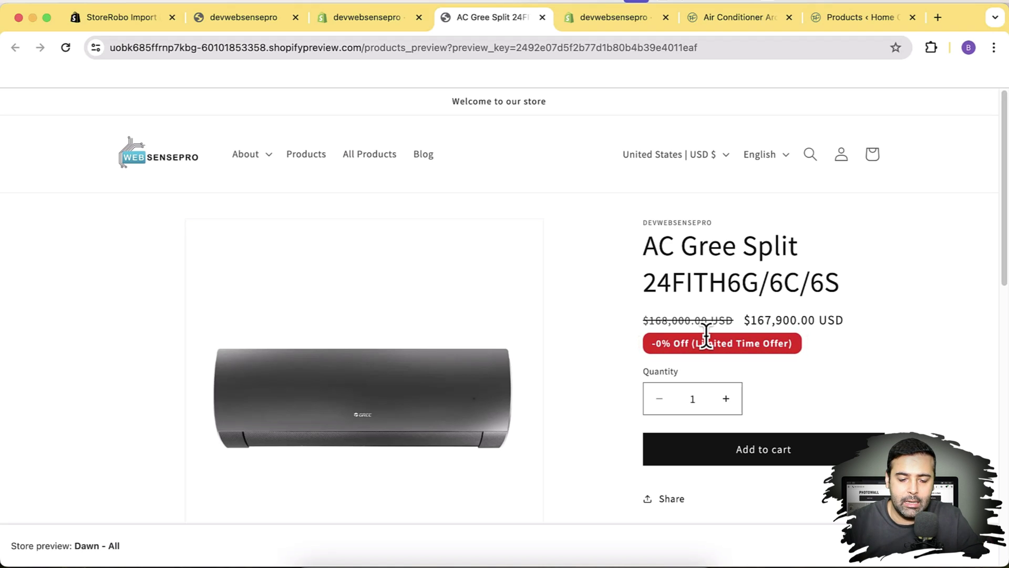
scroll(444, 100, "down", 2)
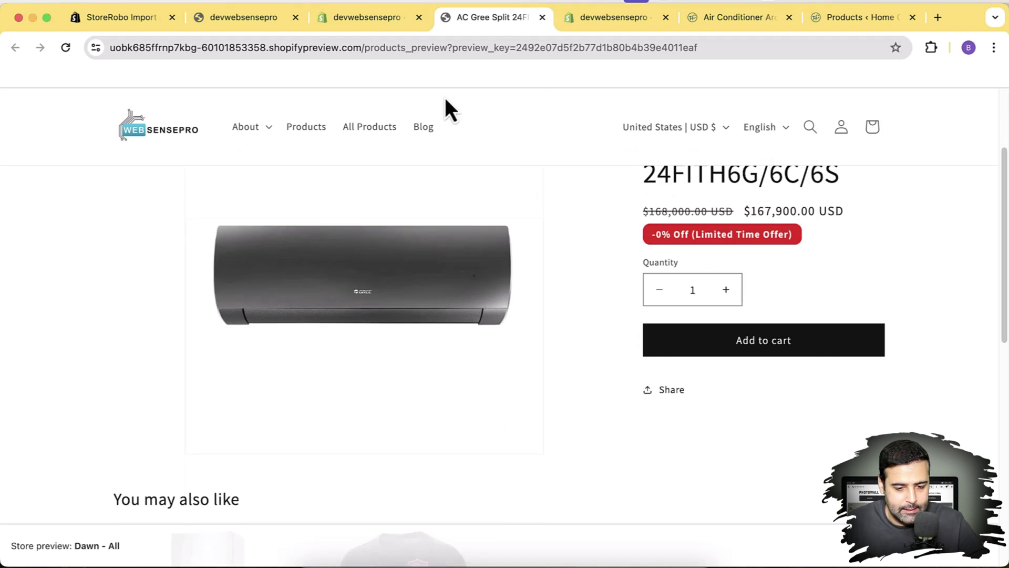
scroll(445, 99, "up", 2)
- Preview AC Haier Split 12CF-HSU on the storefront, then open AC Samsung Split's admin page
left_click(349, 15)
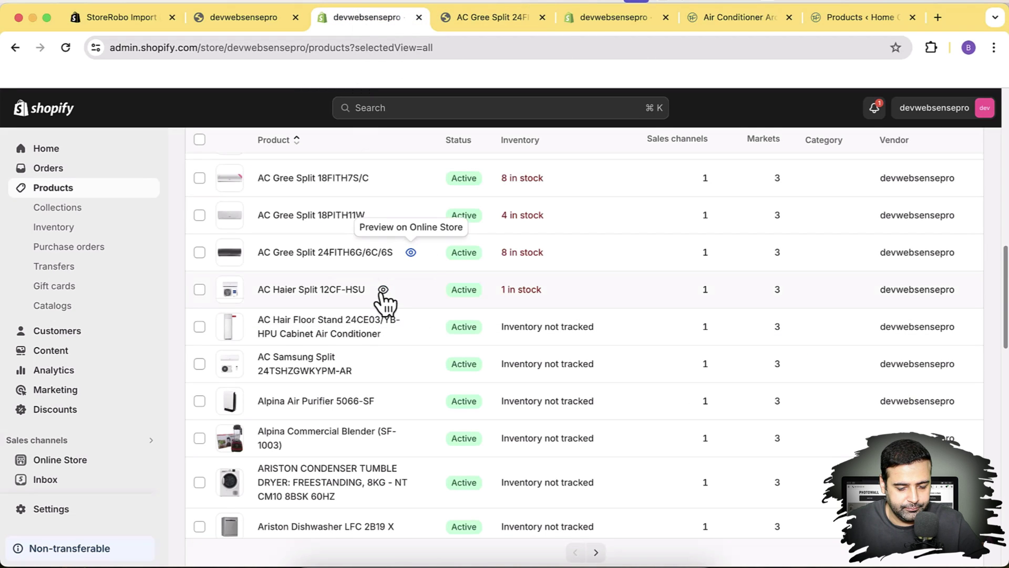
left_click(383, 290)
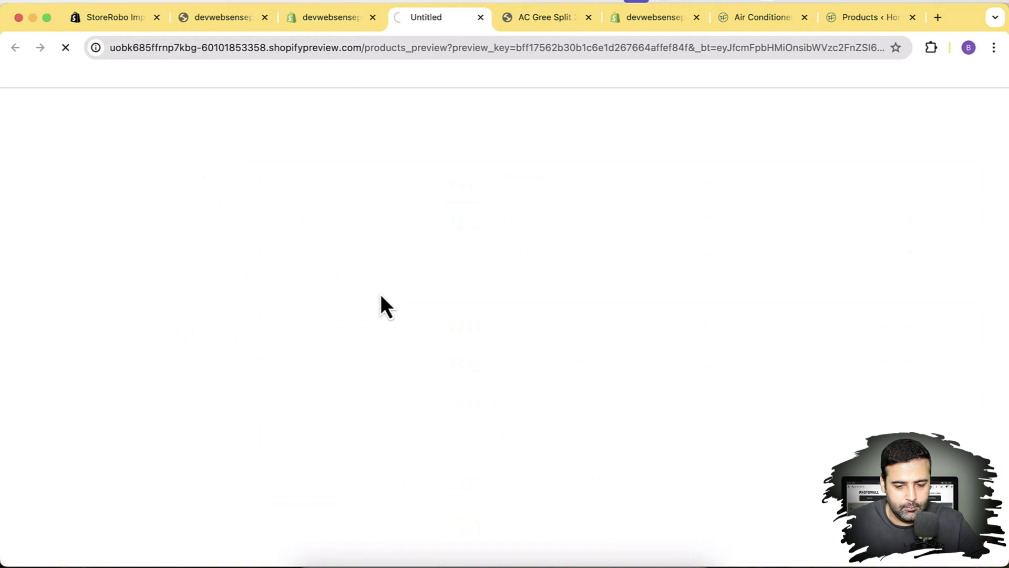
scroll(893, 300, "down", 2)
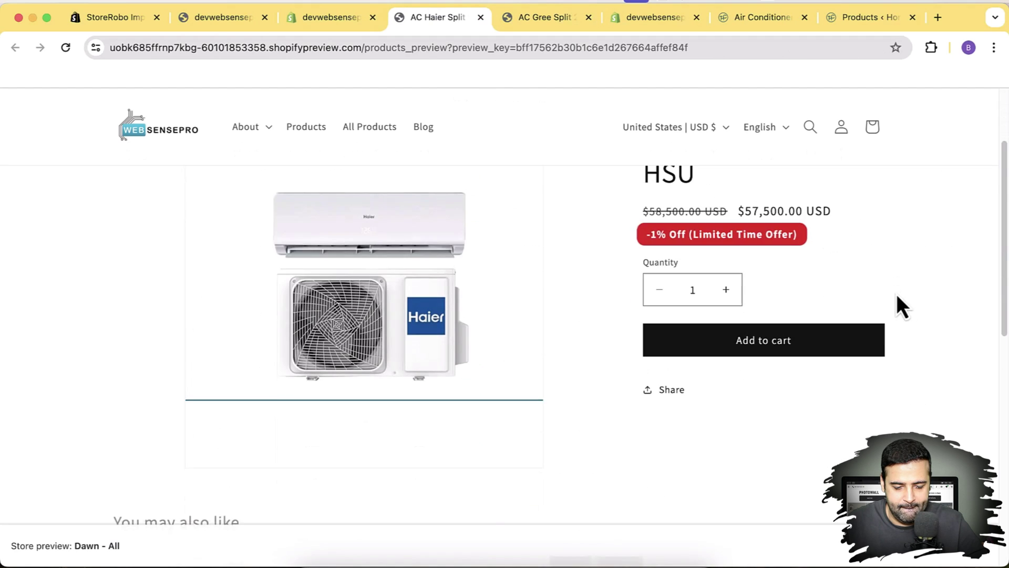
scroll(898, 297, "down", 5)
scroll(897, 297, "up", 6)
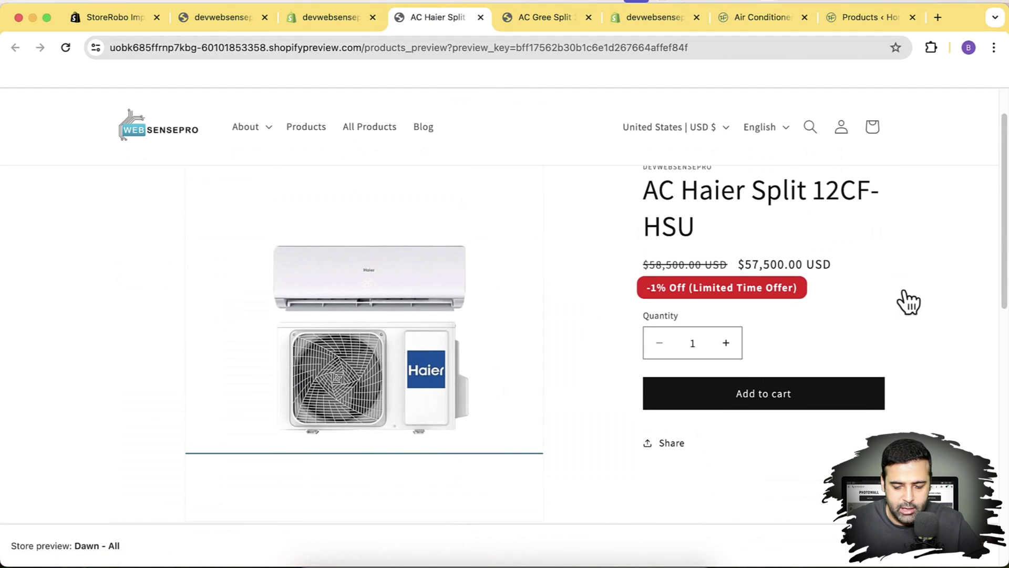
scroll(914, 298, "down", 2)
scroll(921, 297, "up", 4)
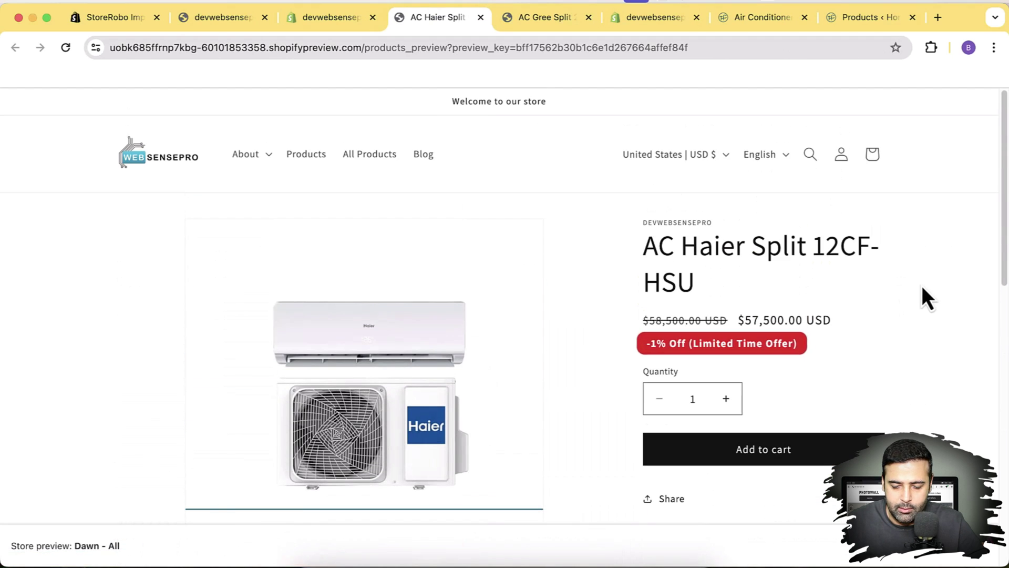
left_click(322, 25)
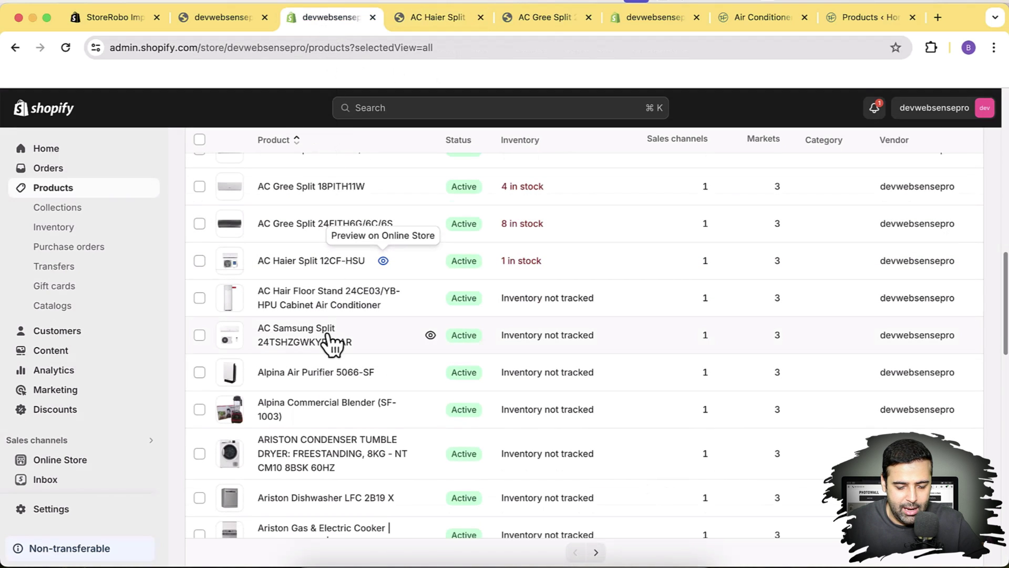
left_click(427, 343)
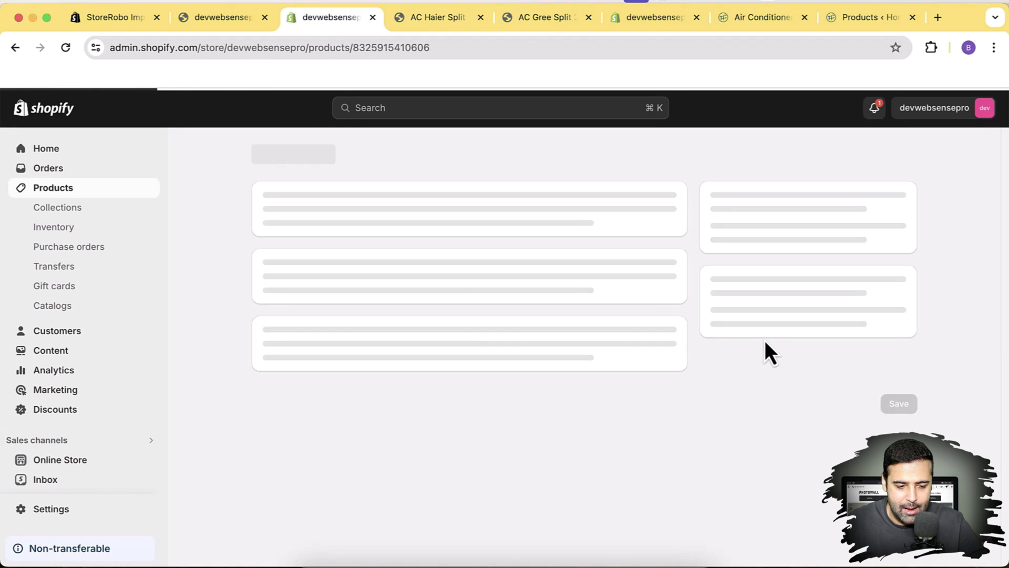